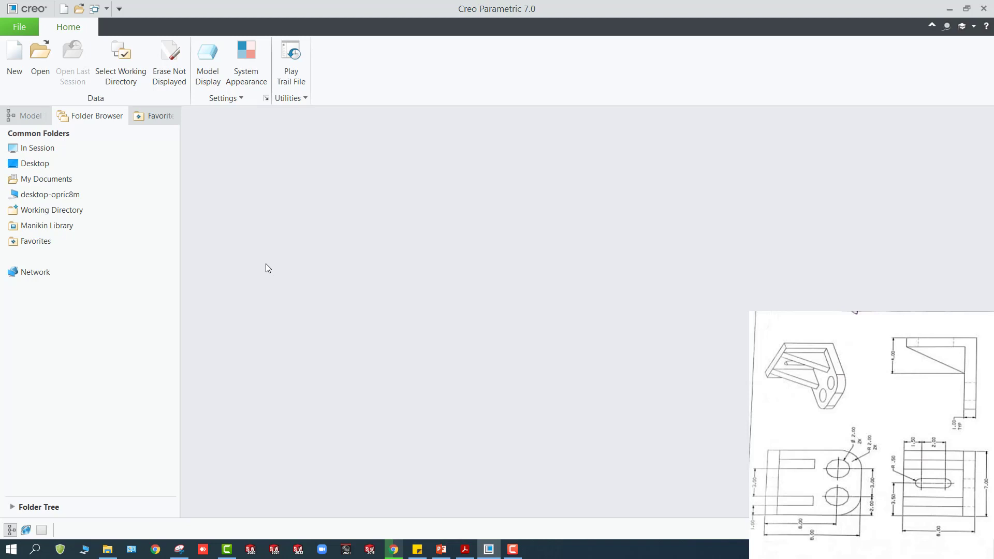
# Create a new solid part named Excercise-04 without the default template, using the inlbs_part_solid_abs template.
pyautogui.click(12, 82)
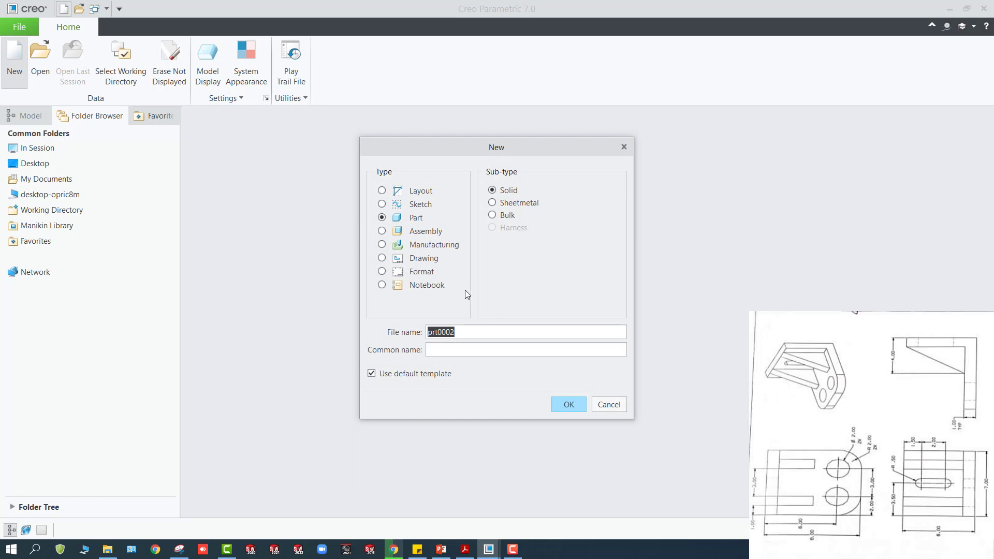
pyautogui.write('Excercise-04')
pyautogui.click(386, 375)
pyautogui.click(568, 404)
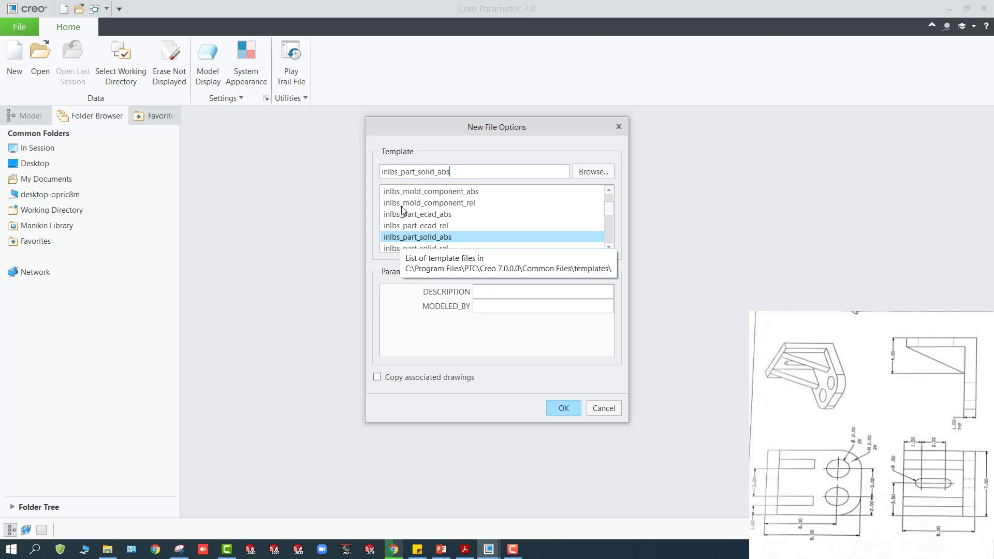
pyautogui.click(557, 411)
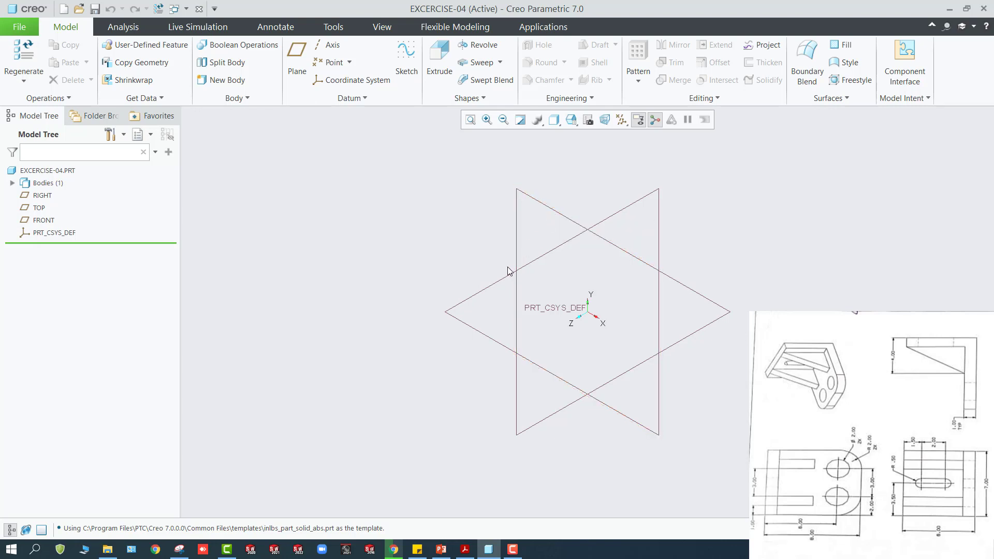
# Start a sketch on the FRONT plane and draw a rectangle about 411 by 211 with its lower-left corner at the origin.
pyautogui.click(563, 215)
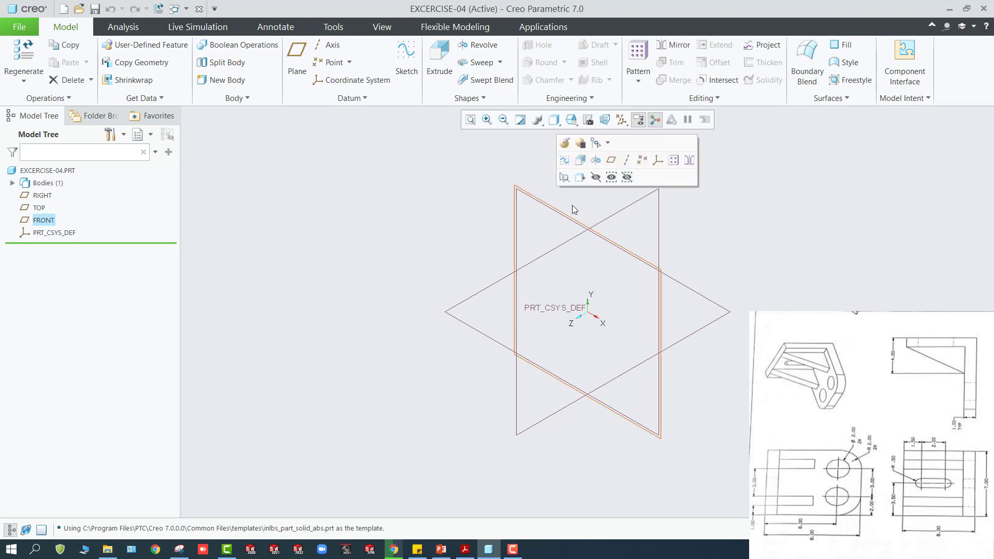
pyautogui.click(564, 160)
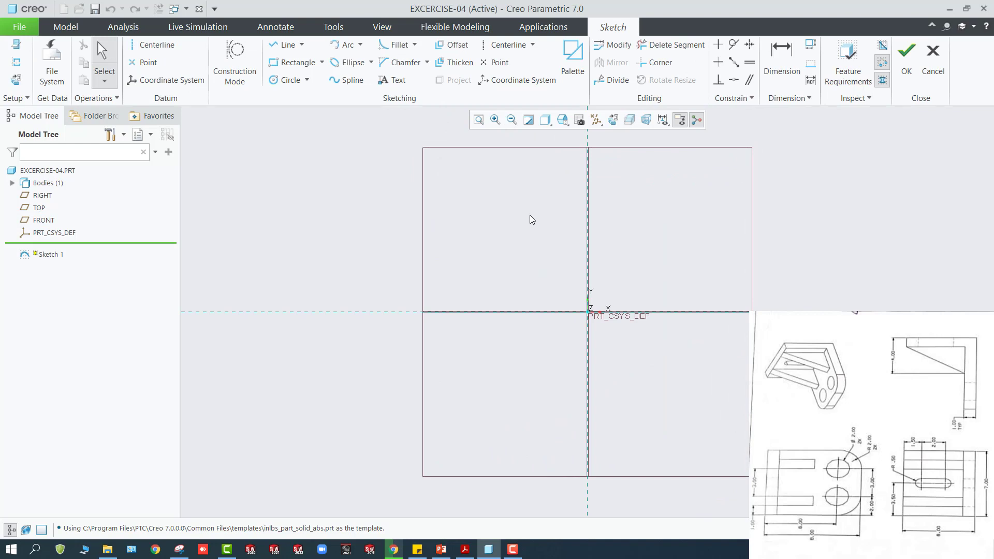
pyautogui.click(293, 63)
pyautogui.click(588, 311)
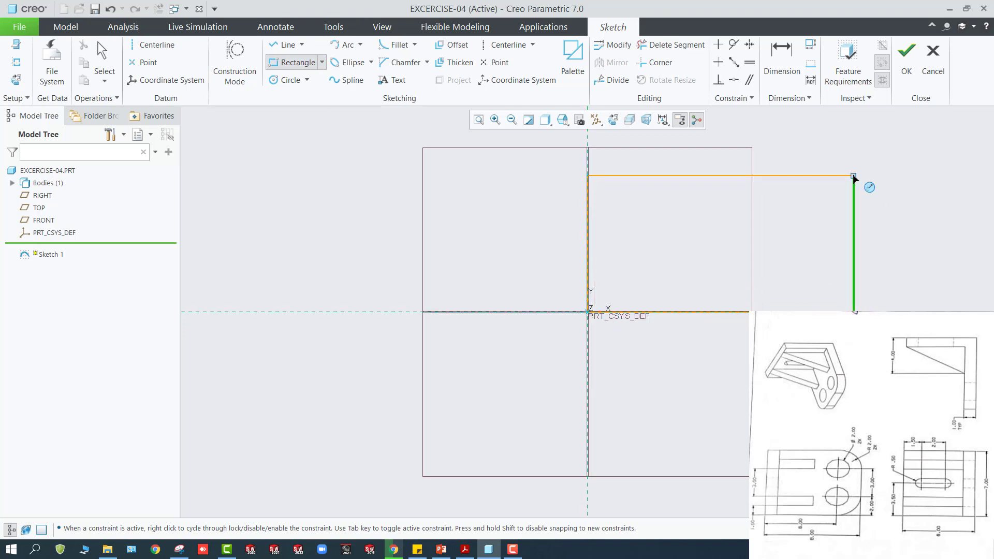
pyautogui.click(861, 197)
pyautogui.middleClick(862, 198)
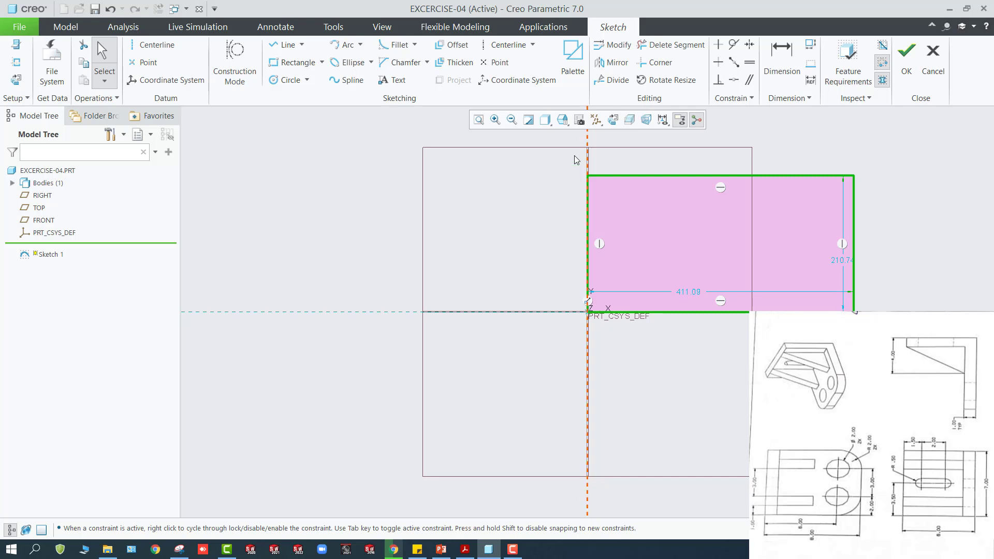
# Fillet the rectangle's two right corners with radii of about 12.8 at the upper and 18.8 at the lower corner.
pyautogui.click(400, 45)
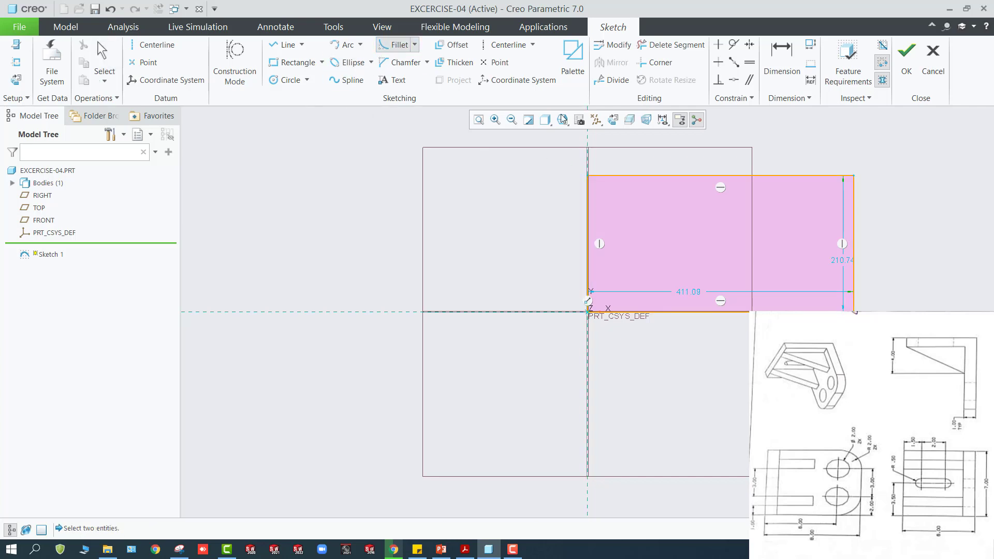
pyautogui.click(853, 185)
pyautogui.click(838, 176)
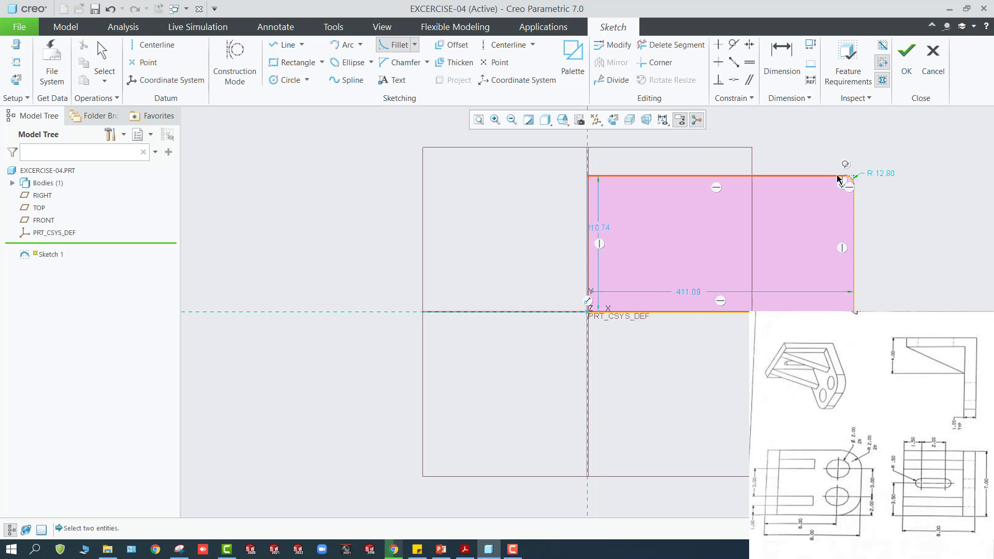
pyautogui.click(853, 305)
pyautogui.click(848, 311)
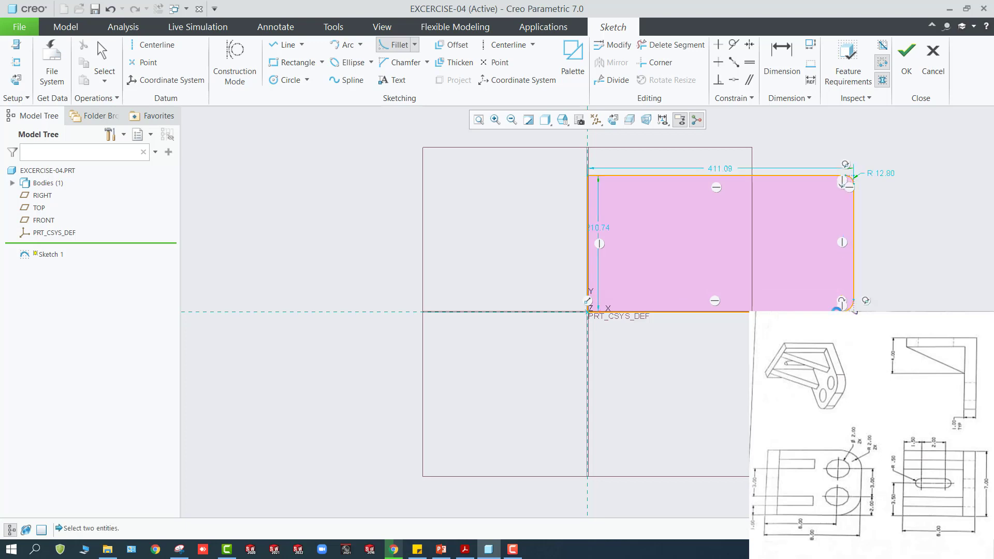
# Draw two equal, vertically aligned circles about 73 in diameter inside the right end of the rectangle.
pyautogui.click(291, 80)
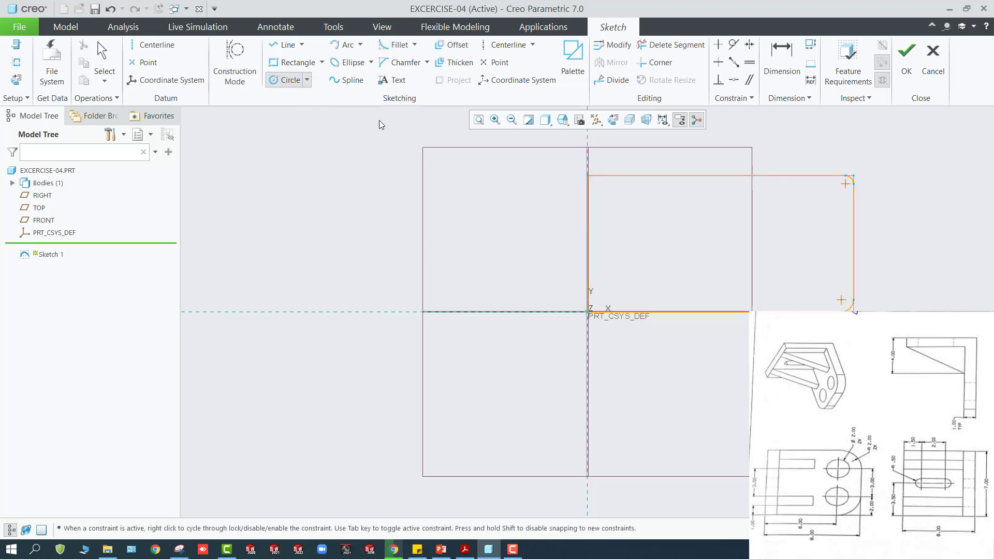
pyautogui.click(787, 213)
pyautogui.click(790, 237)
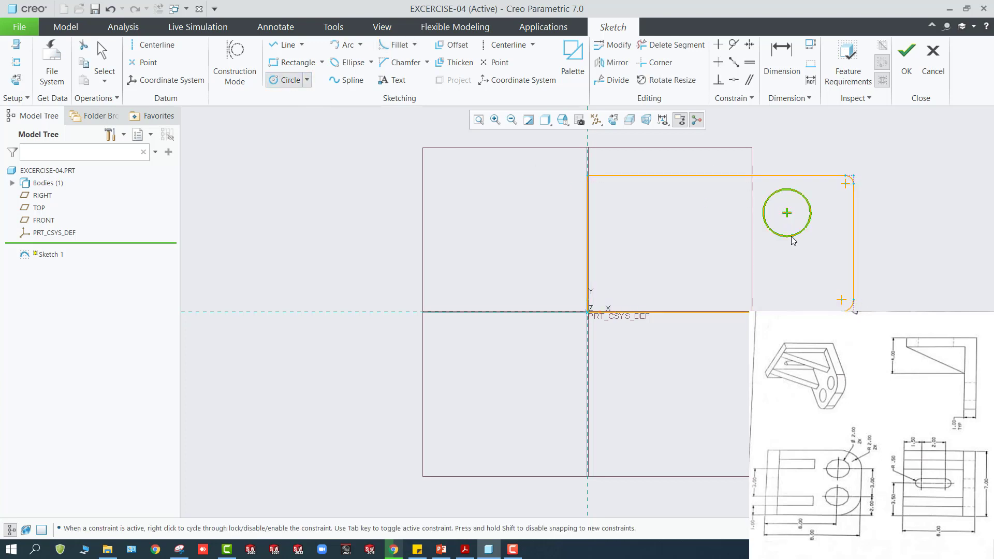
pyautogui.click(786, 281)
pyautogui.click(806, 293)
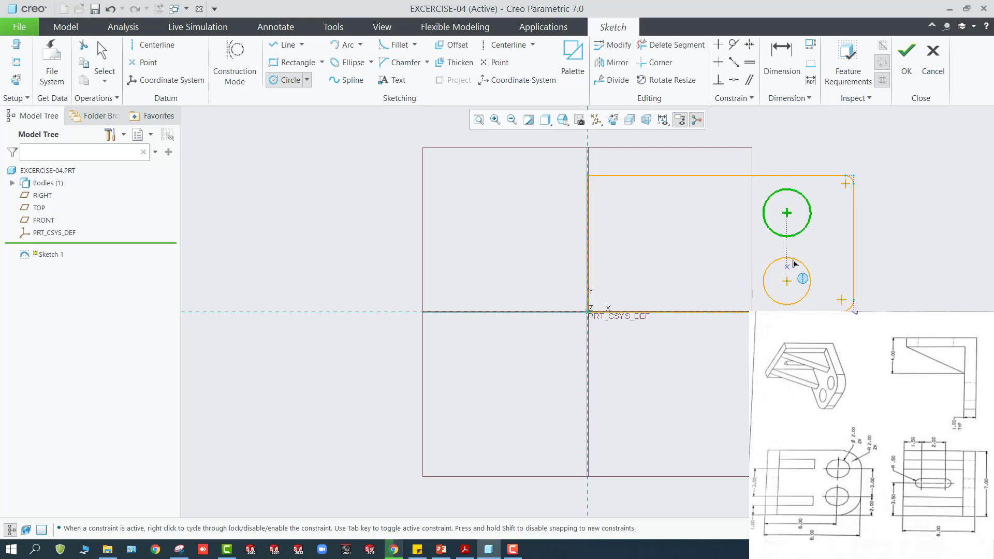
pyautogui.click(793, 262)
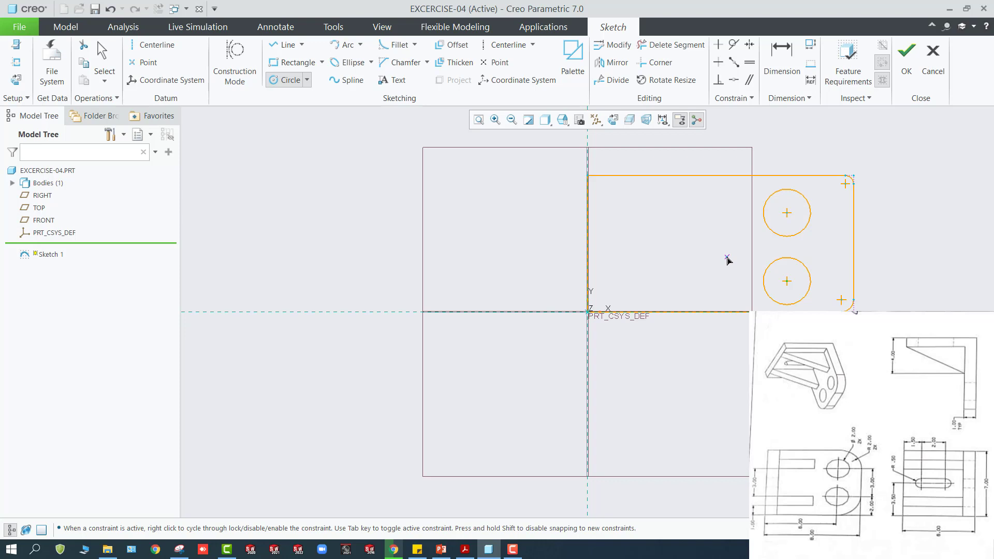
pyautogui.middleClick(709, 259)
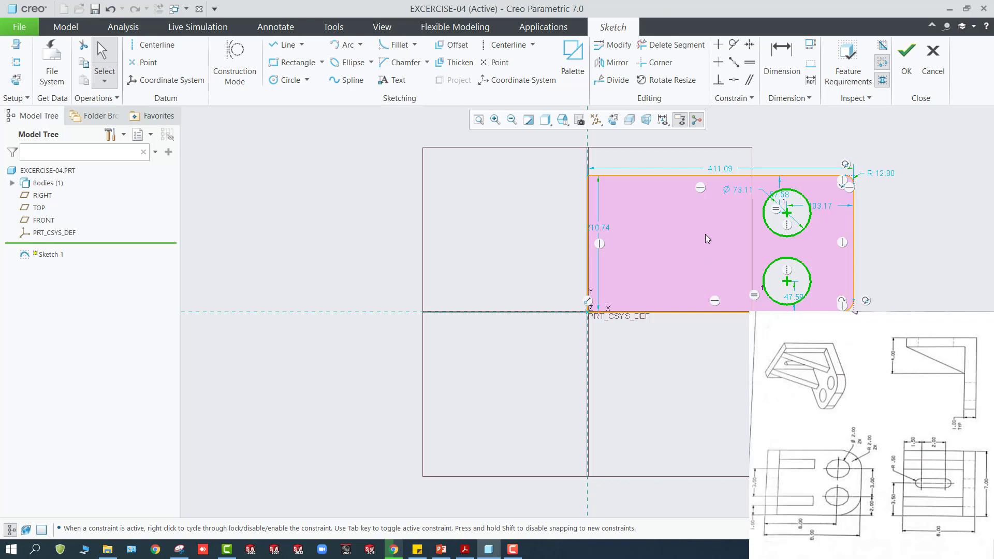
# Try to set the rectangle's horizontal length to 8, and undo the change.
pyautogui.doubleClick(718, 174)
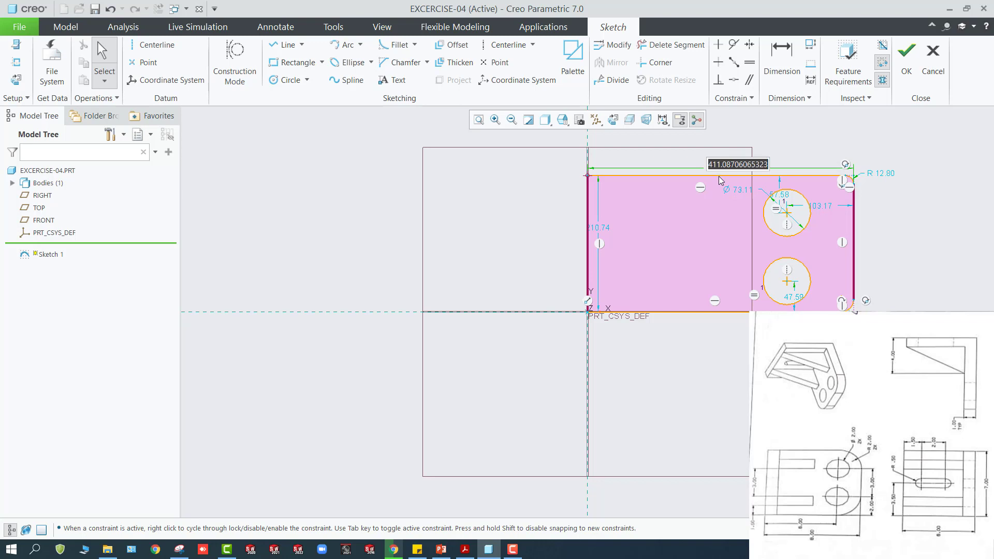
pyautogui.write('8')
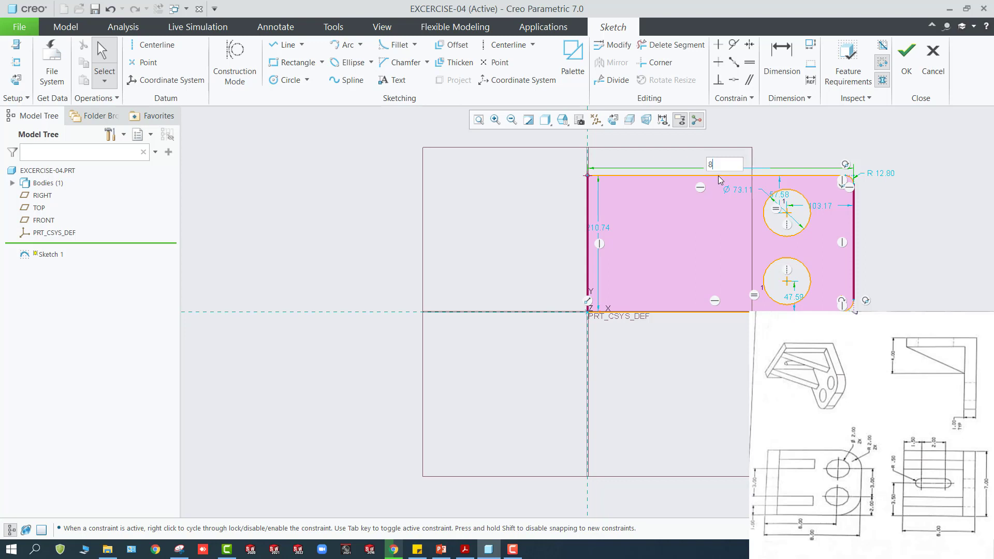
pyautogui.press('Return')
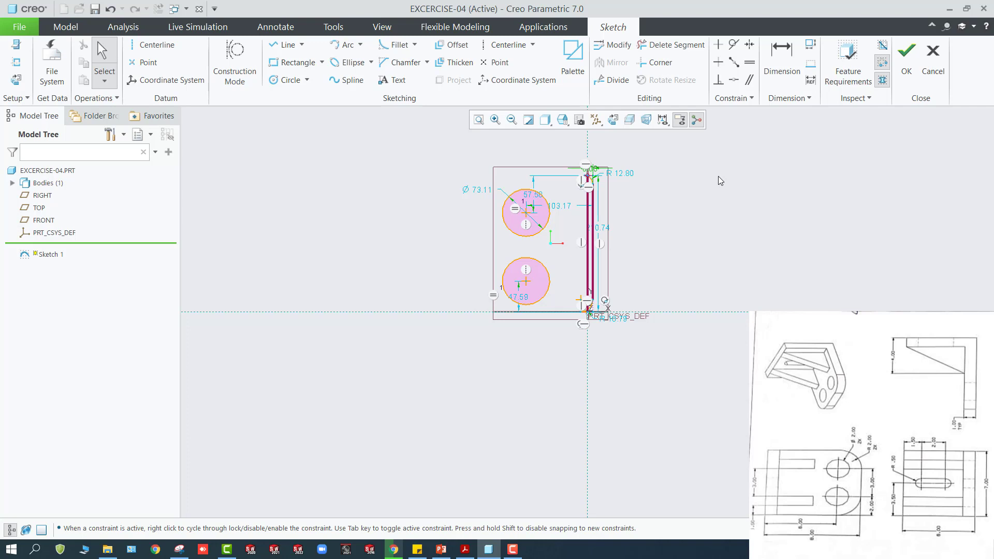
pyautogui.hotkey('ctrl', 'z')
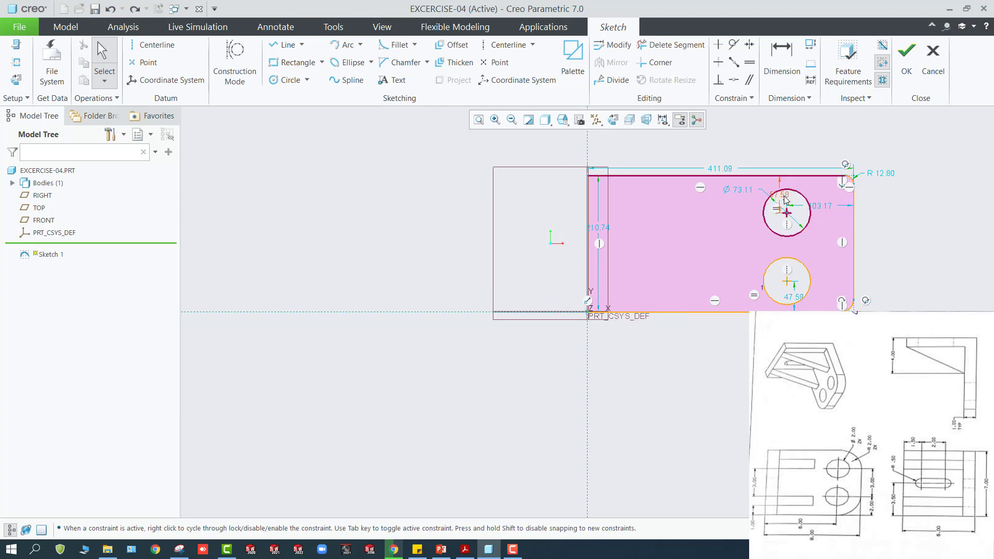
# Set the diameter of the two equal circles to 2.
pyautogui.doubleClick(744, 188)
pyautogui.write('2')
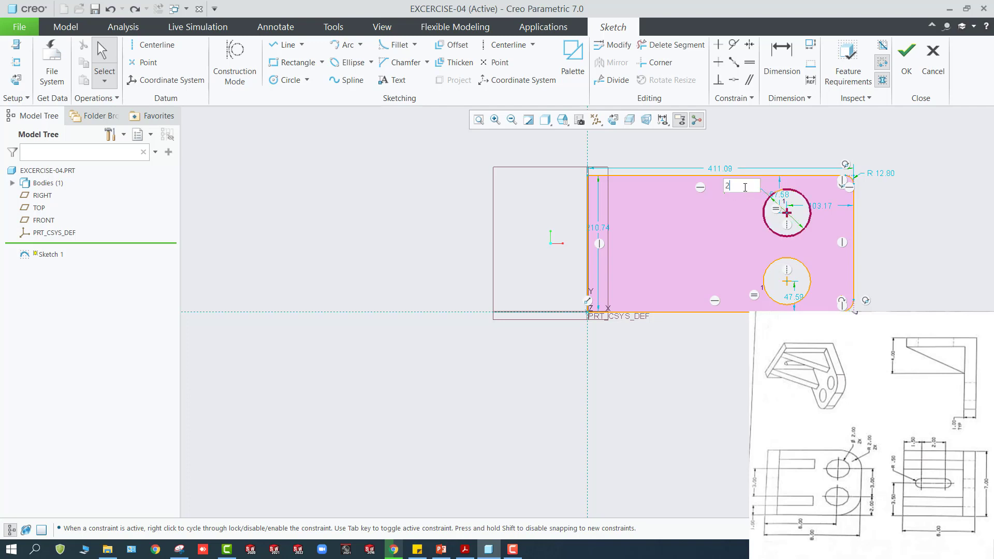
pyautogui.press('Return')
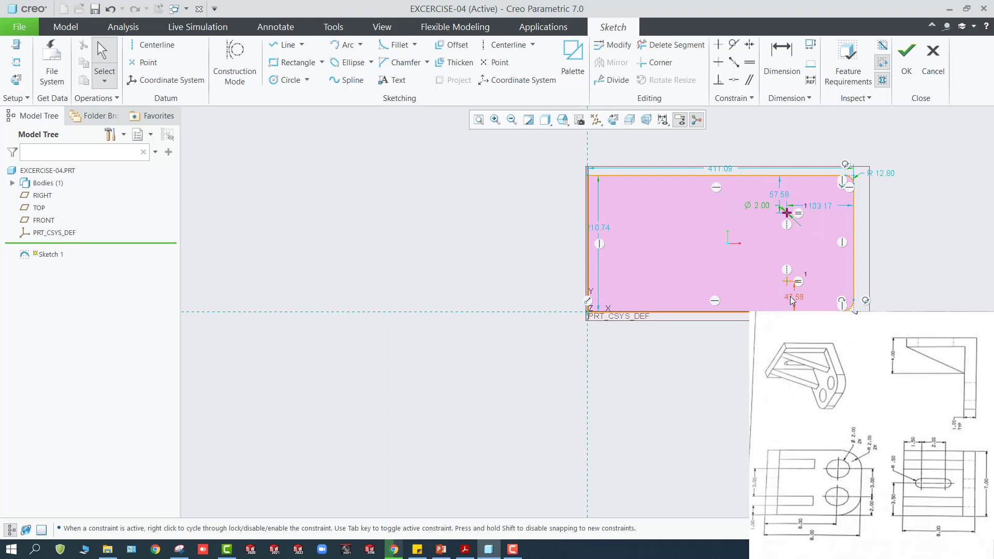
# Dimension the horizontal distance from the rectangle's left edge to the upper circle's centre and set it to 2.
pyautogui.scroll(-2, 796, 278)
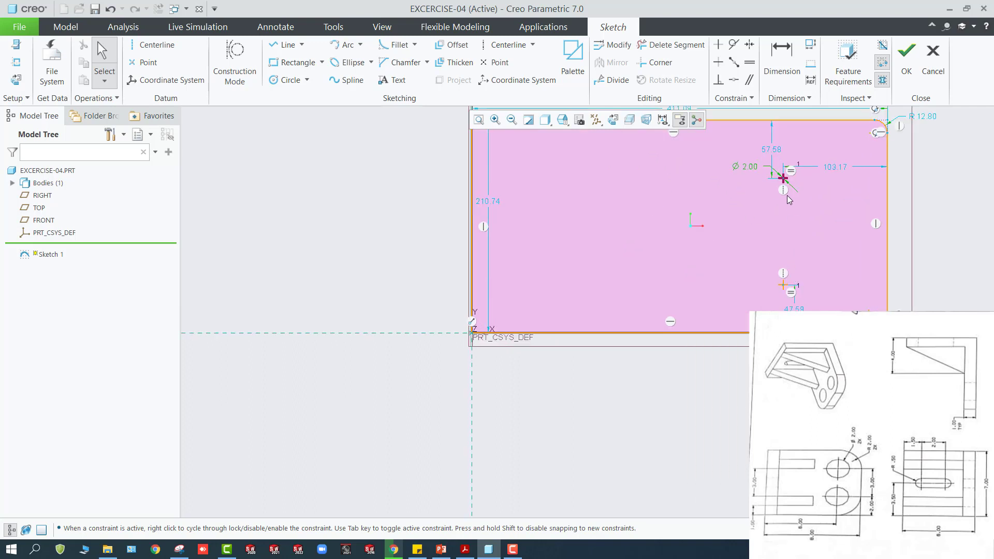
pyautogui.click(775, 61)
pyautogui.scroll(-4, 783, 178)
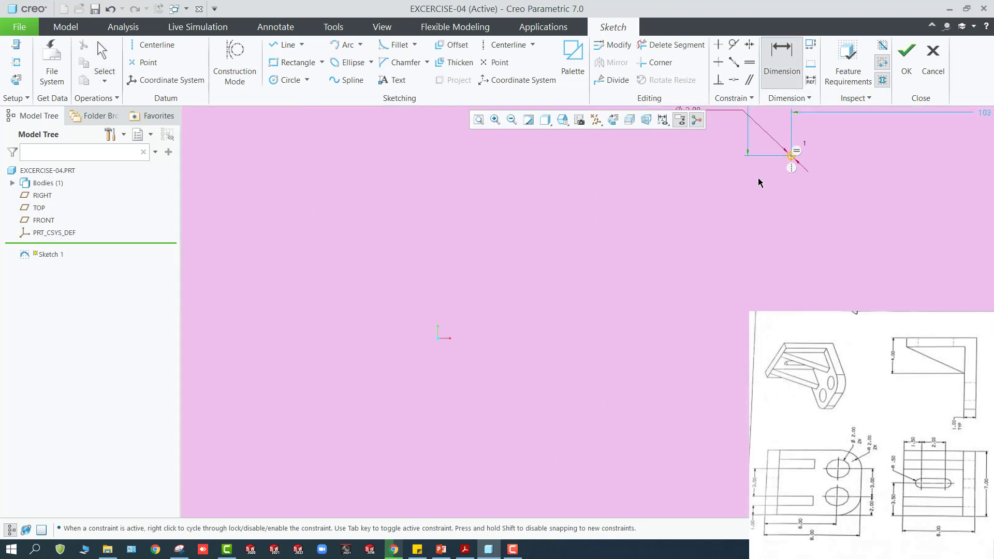
pyautogui.scroll(5, 770, 193)
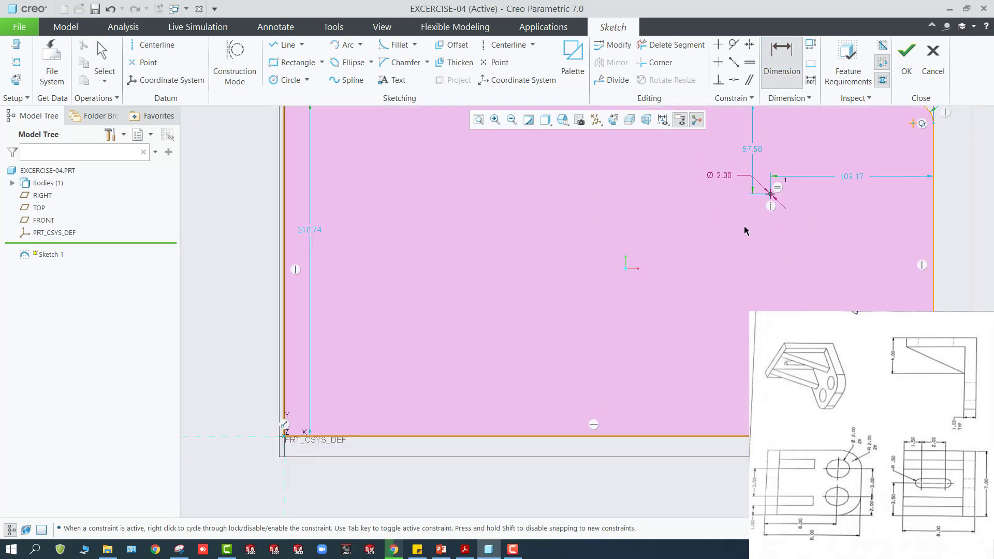
pyautogui.click(554, 228)
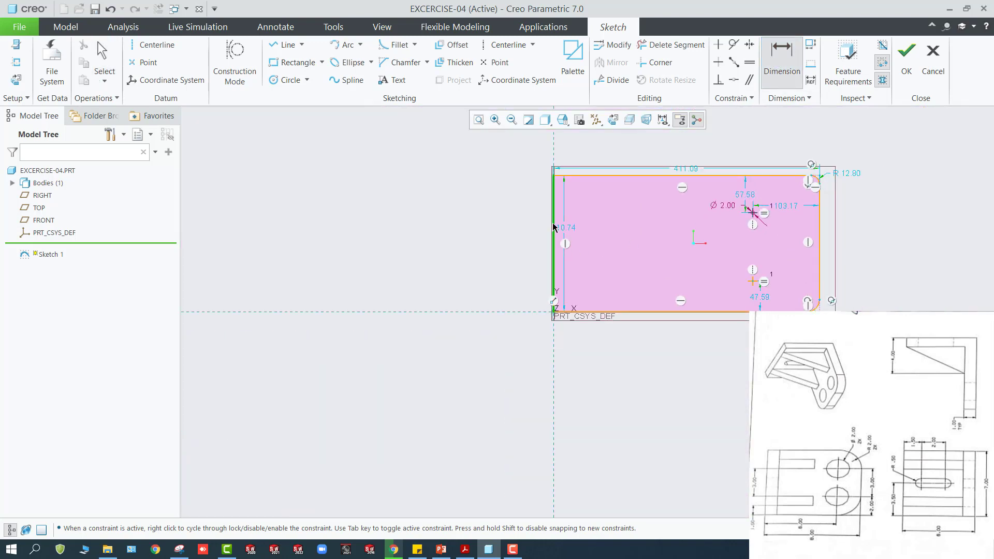
pyautogui.middleClick(603, 361)
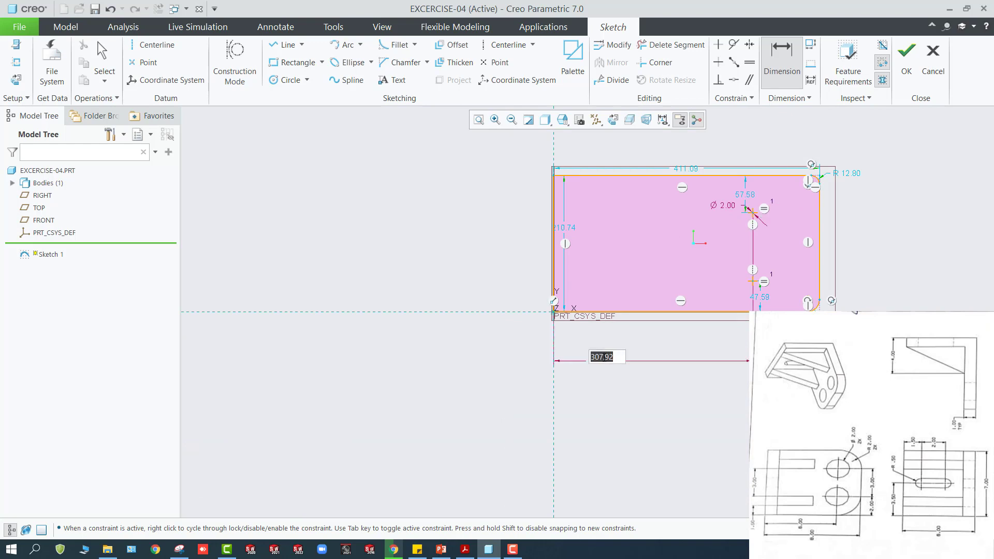
pyautogui.write('2')
pyautogui.press('Return')
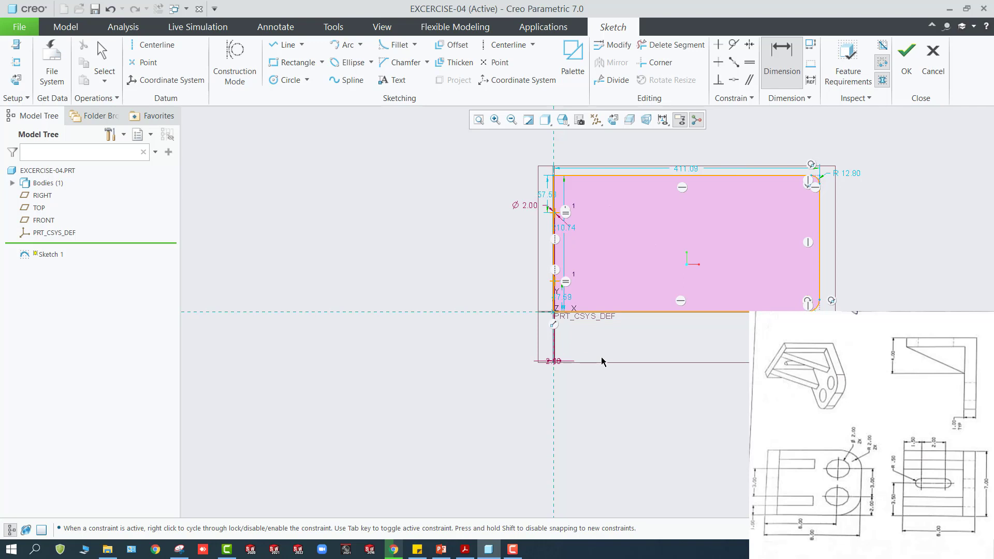
# Dimension the vertical distance between the two circle centres and set it to 2.
pyautogui.scroll(2, 566, 215)
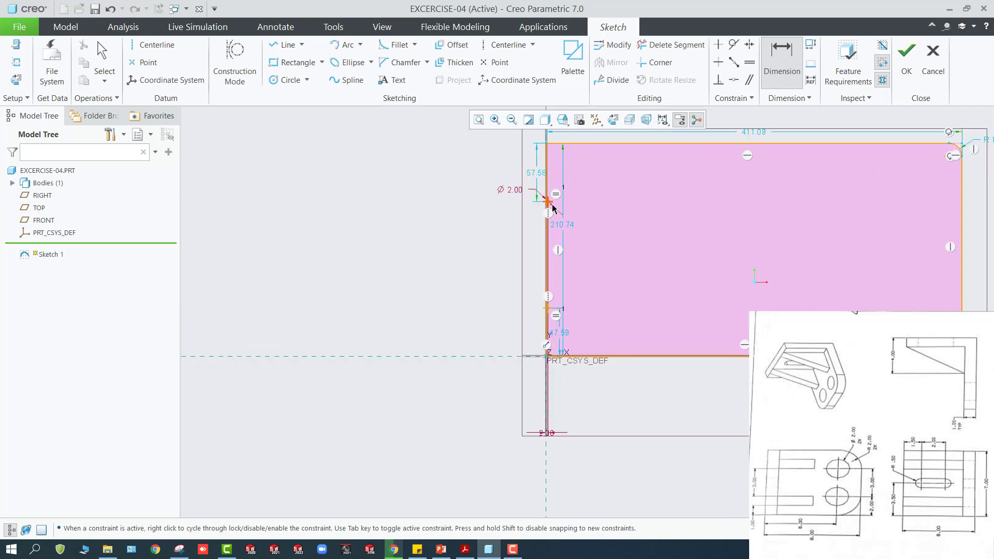
pyautogui.scroll(3, 553, 209)
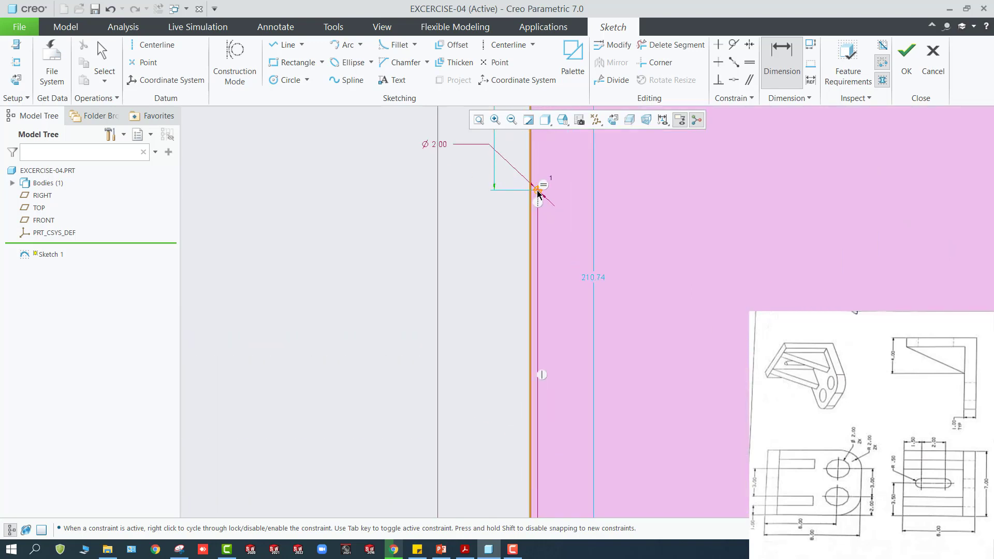
pyautogui.click(538, 191)
pyautogui.scroll(-3, 548, 266)
pyautogui.scroll(2, 554, 444)
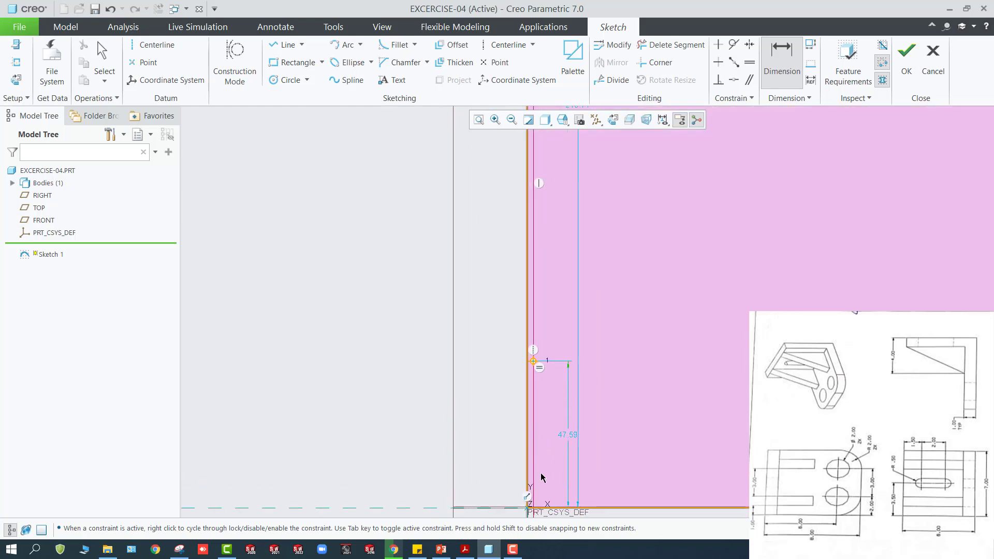
pyautogui.scroll(-2, 538, 487)
pyautogui.scroll(2, 538, 491)
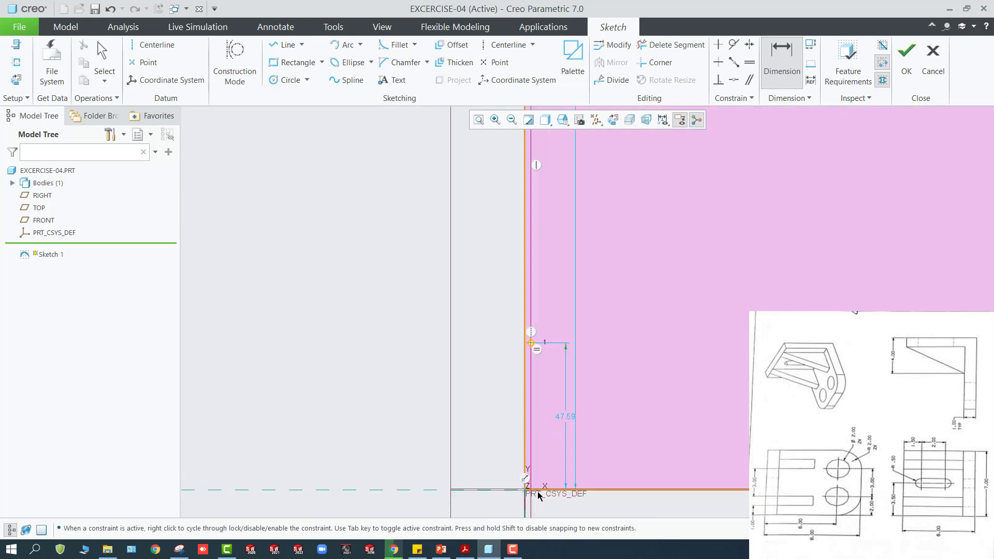
pyautogui.scroll(2, 540, 396)
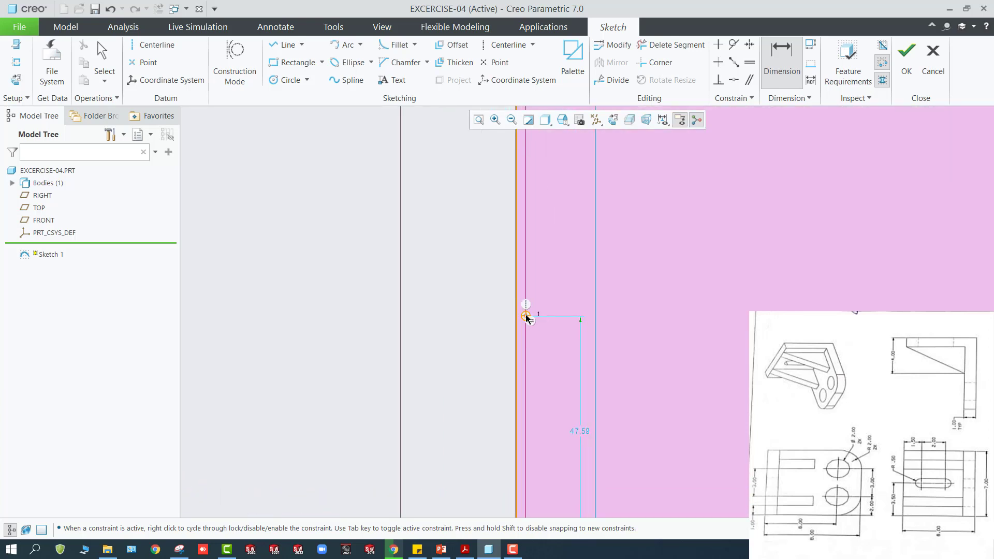
pyautogui.click(527, 318)
pyautogui.middleClick(635, 273)
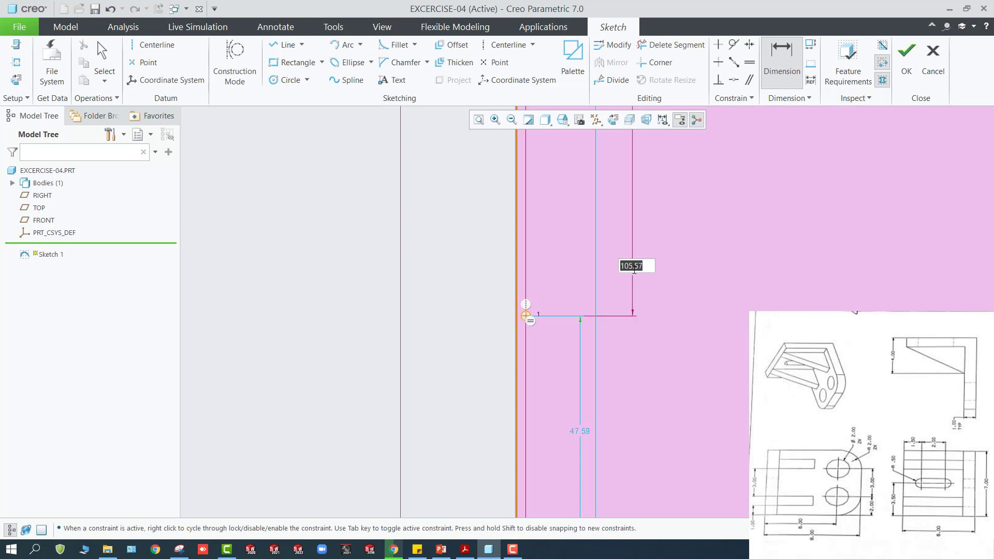
pyautogui.write('2')
pyautogui.press('Return')
pyautogui.scroll(-3, 639, 277)
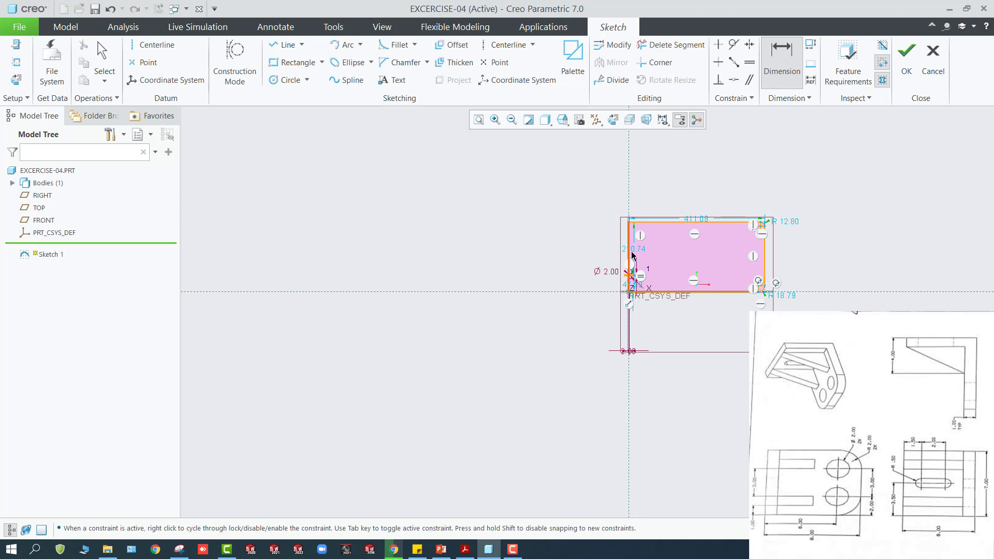
pyautogui.press('Escape')
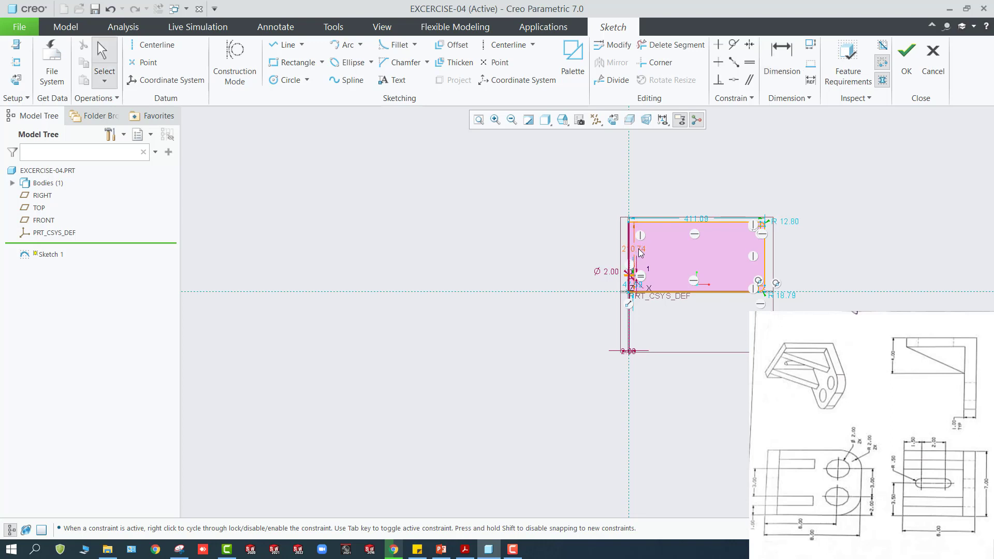
# Set the rectangle's vertical height to 7 and its horizontal length to 8.
pyautogui.moveTo(640, 252); pyautogui.dragTo(583, 259)
pyautogui.doubleClick(583, 259)
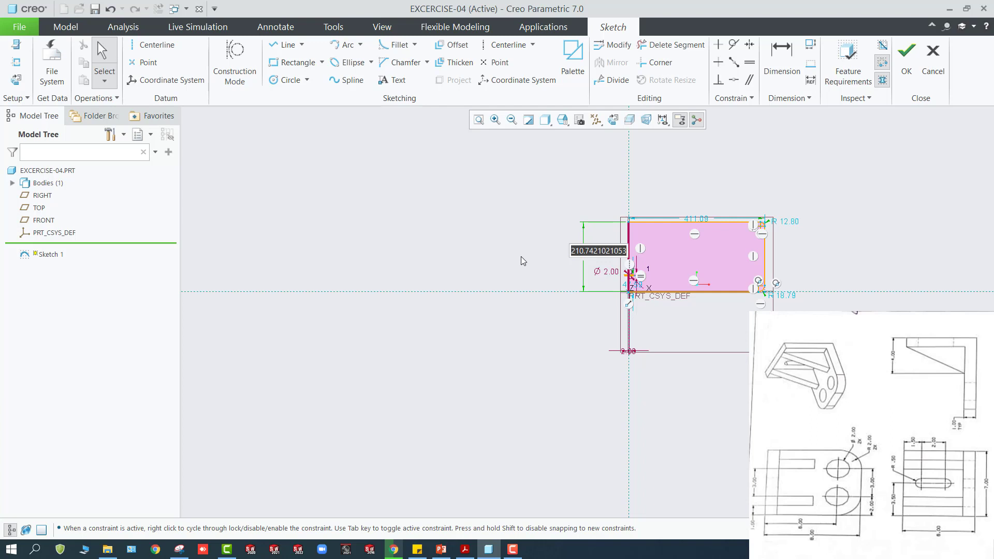
pyautogui.write('7')
pyautogui.press('Return')
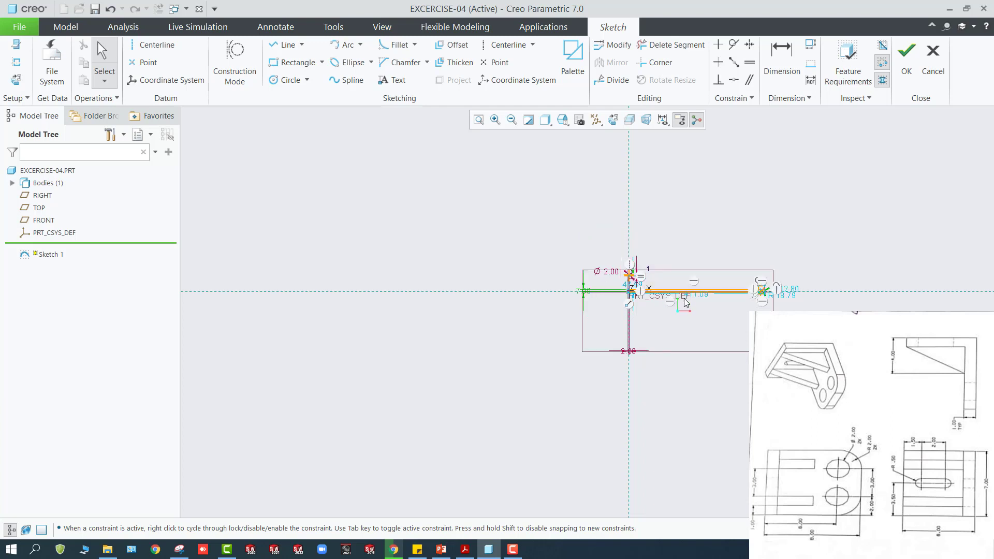
pyautogui.scroll(5, 684, 298)
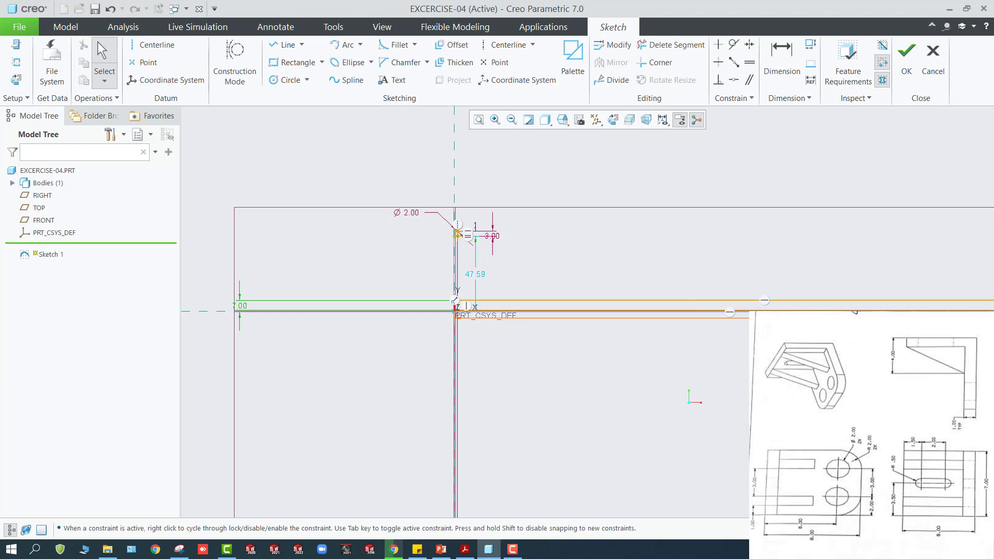
pyautogui.write('8')
pyautogui.press('Return')
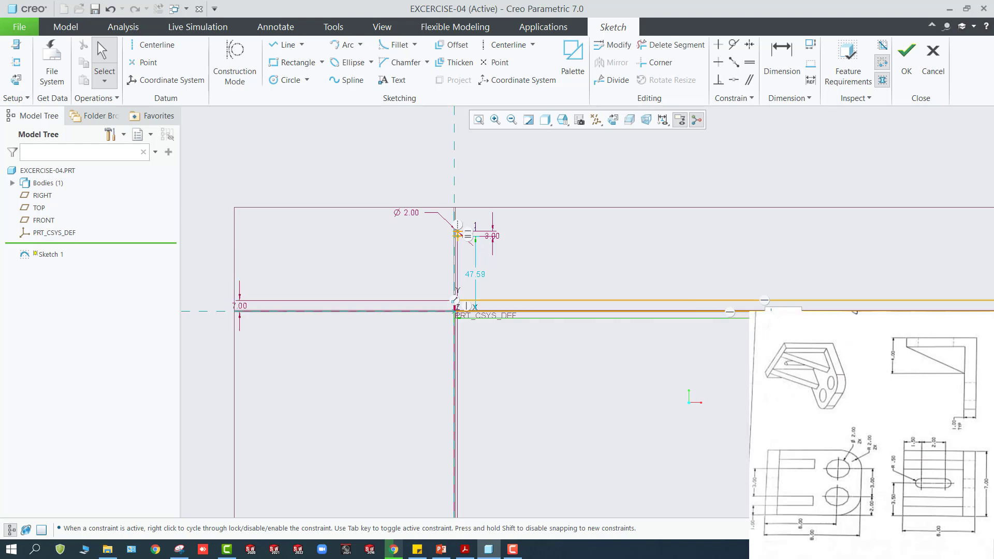
# Set the radius of both corner fillets on the rectangle to 2.
pyautogui.scroll(-4, 472, 315)
pyautogui.scroll(-2, 493, 282)
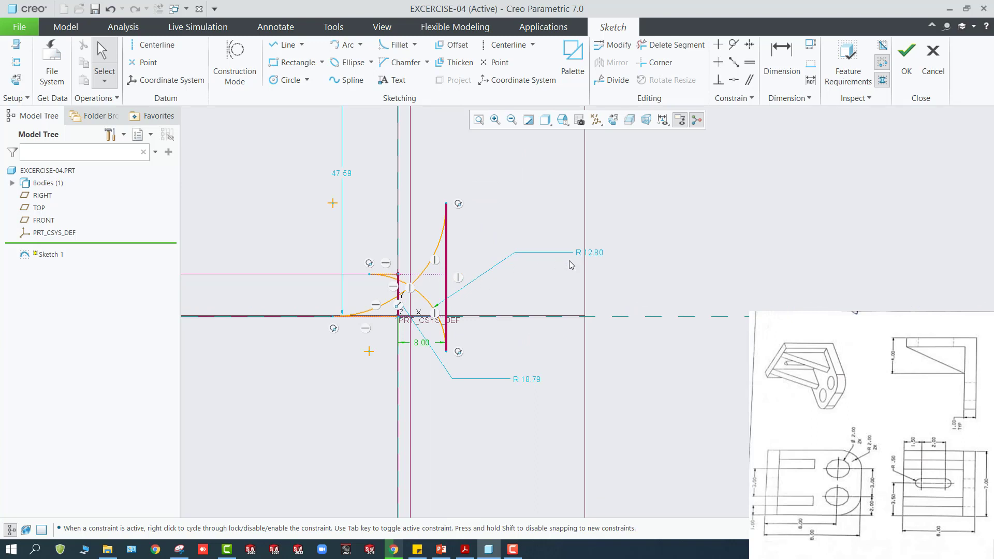
pyautogui.doubleClick(534, 378)
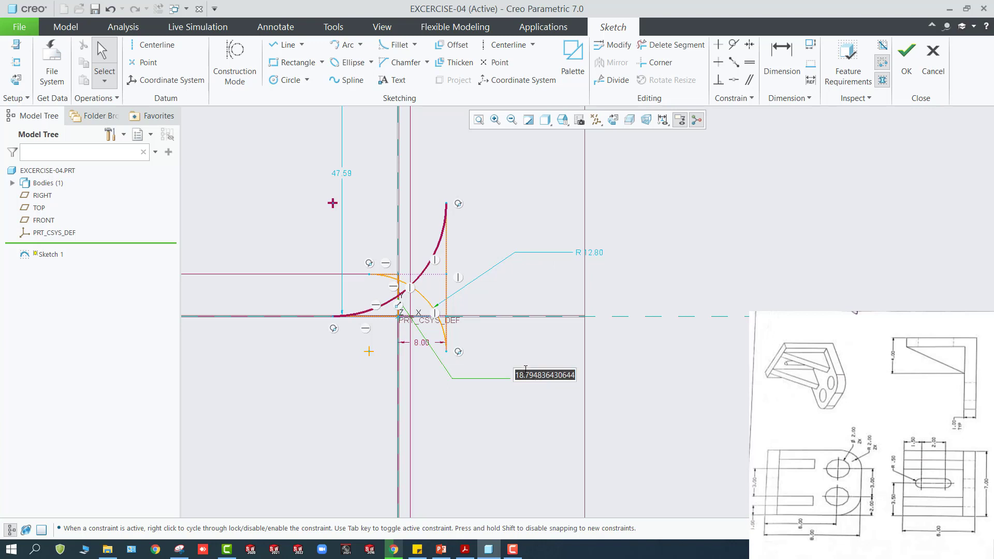
pyautogui.write('2')
pyautogui.press('Return')
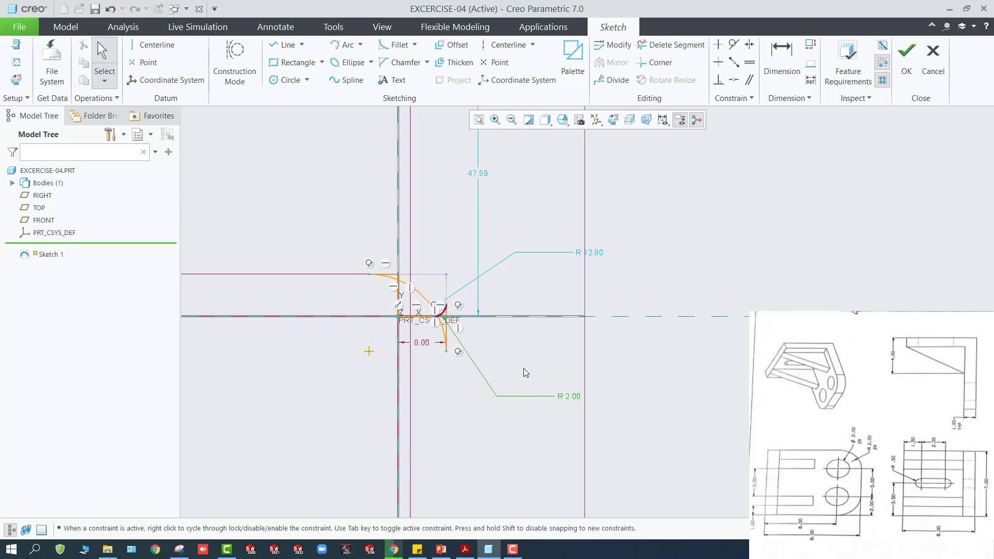
pyautogui.doubleClick(593, 253)
pyautogui.write('2')
pyautogui.press('Return')
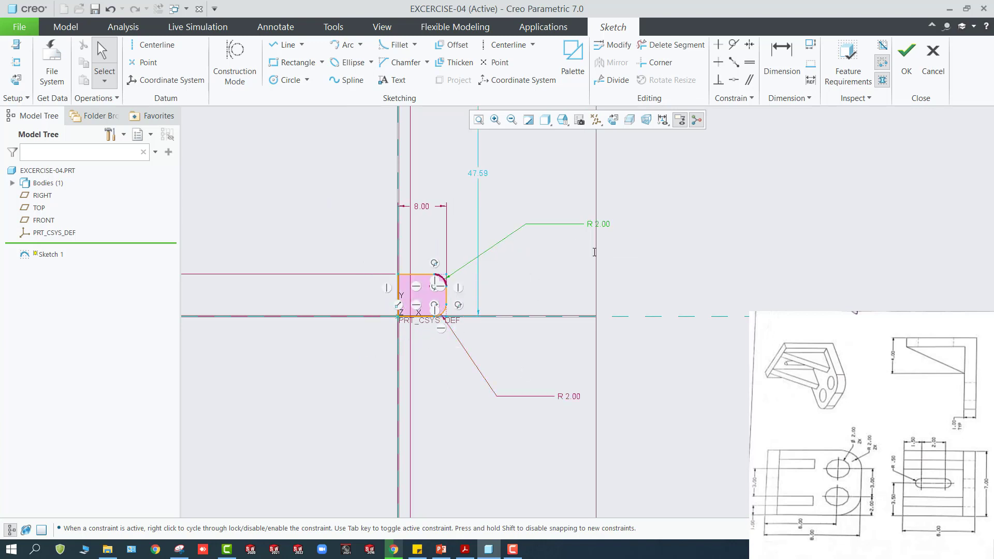
# Set the vertical distance from the rectangle's lower edge to the lower circle's centre to 2.
pyautogui.scroll(-3, 526, 277)
pyautogui.scroll(5, 441, 156)
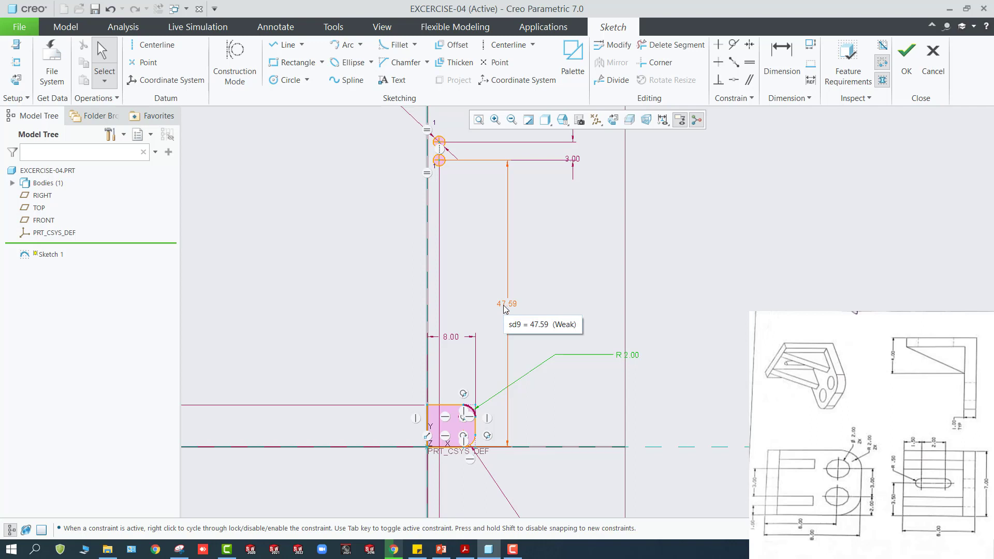
pyautogui.doubleClick(502, 304)
pyautogui.write('2')
pyautogui.press('Return')
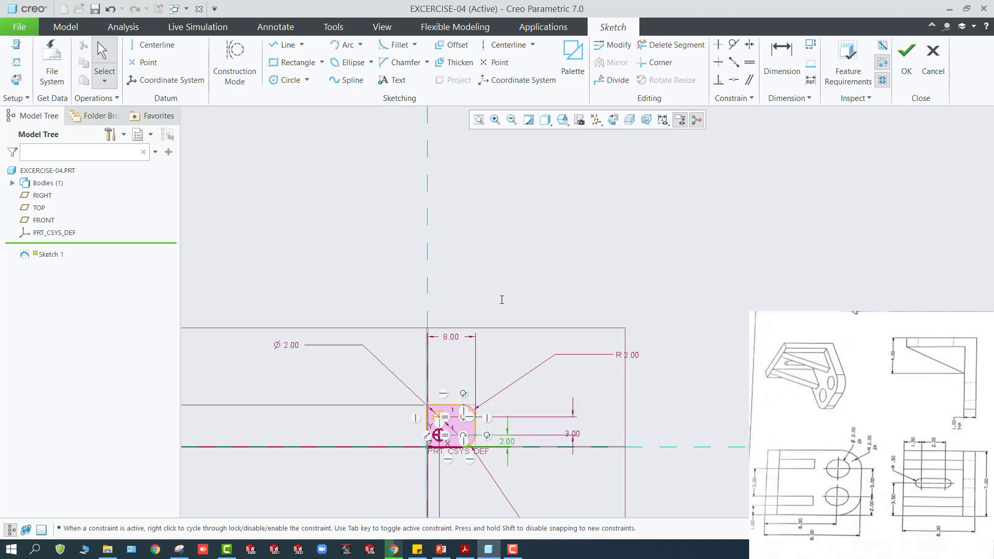
# Move the height, hole diameter and corner radius dimensions closer to the sketch profile.
pyautogui.scroll(5, 414, 414)
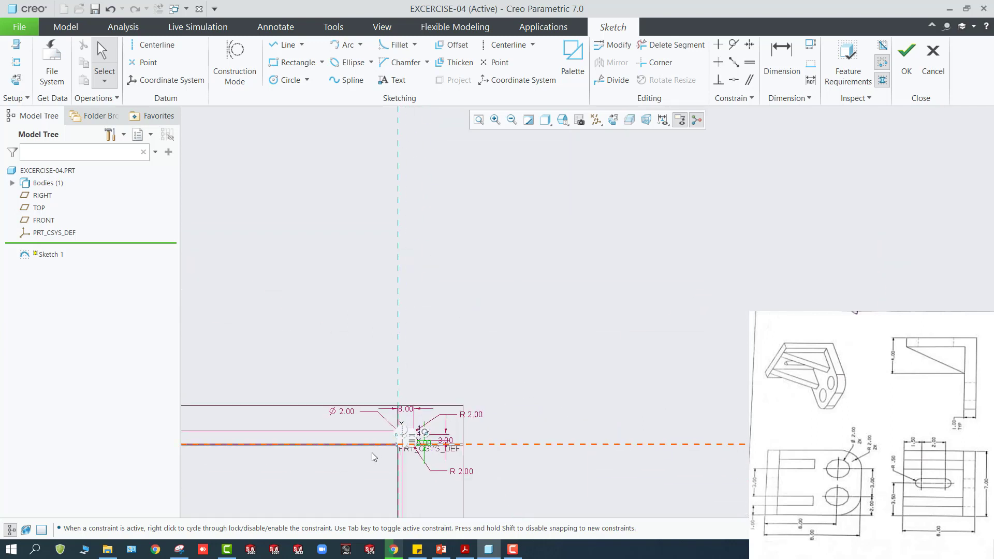
pyautogui.moveTo(246, 453); pyautogui.dragTo(365, 445)
pyautogui.scroll(-4, 297, 487)
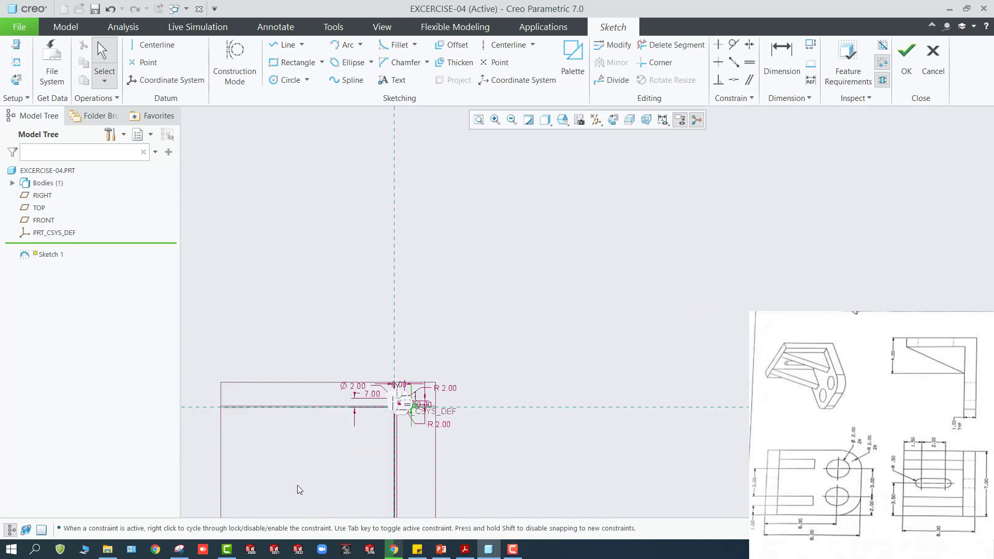
pyautogui.scroll(-4, 463, 354)
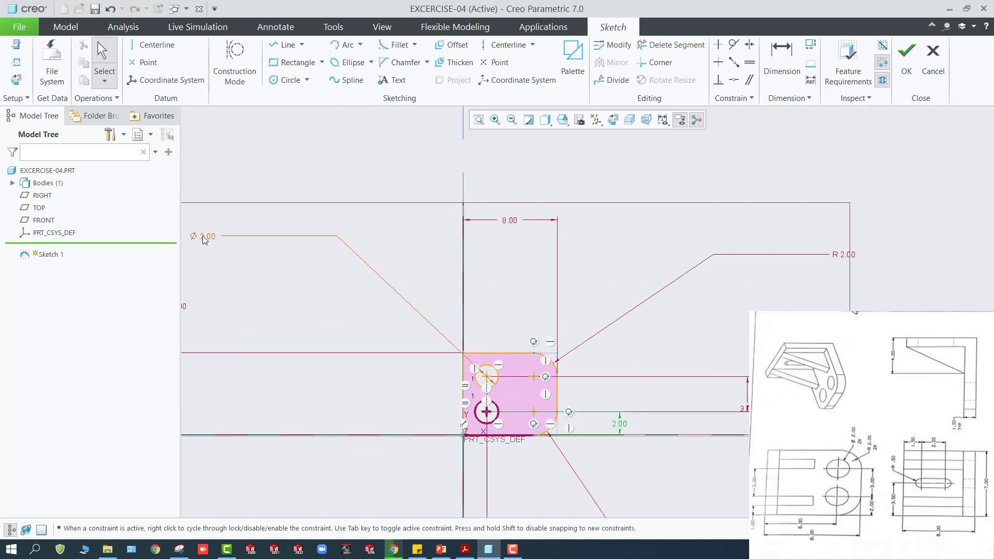
pyautogui.moveTo(467, 305); pyautogui.dragTo(437, 328)
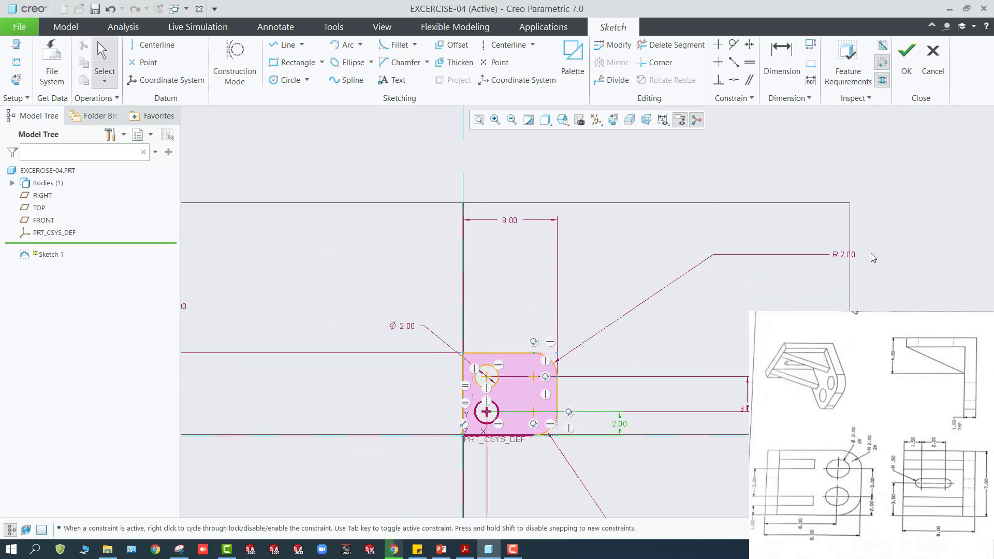
pyautogui.moveTo(836, 255); pyautogui.dragTo(638, 305)
pyautogui.scroll(4, 585, 361)
pyautogui.scroll(-3, 621, 445)
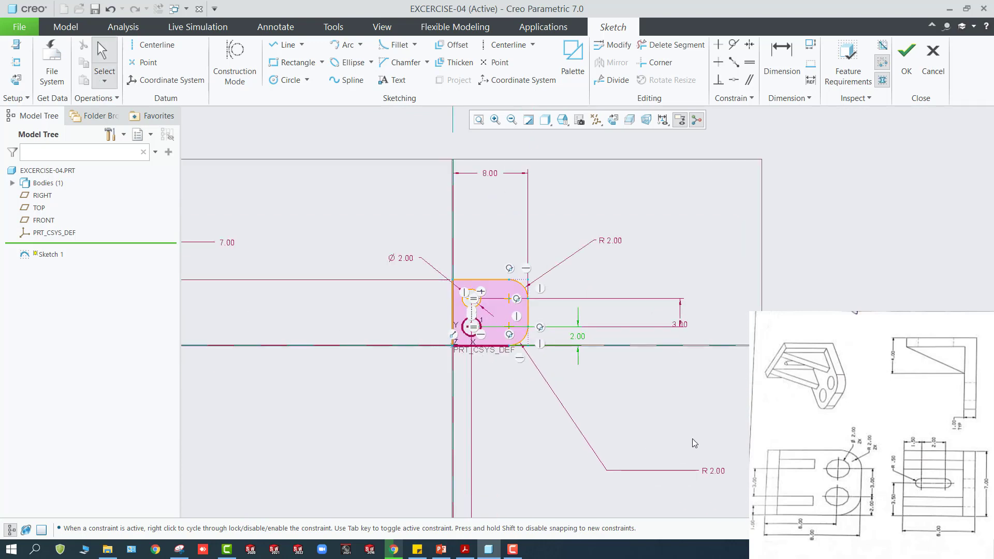
pyautogui.moveTo(715, 467); pyautogui.dragTo(549, 418)
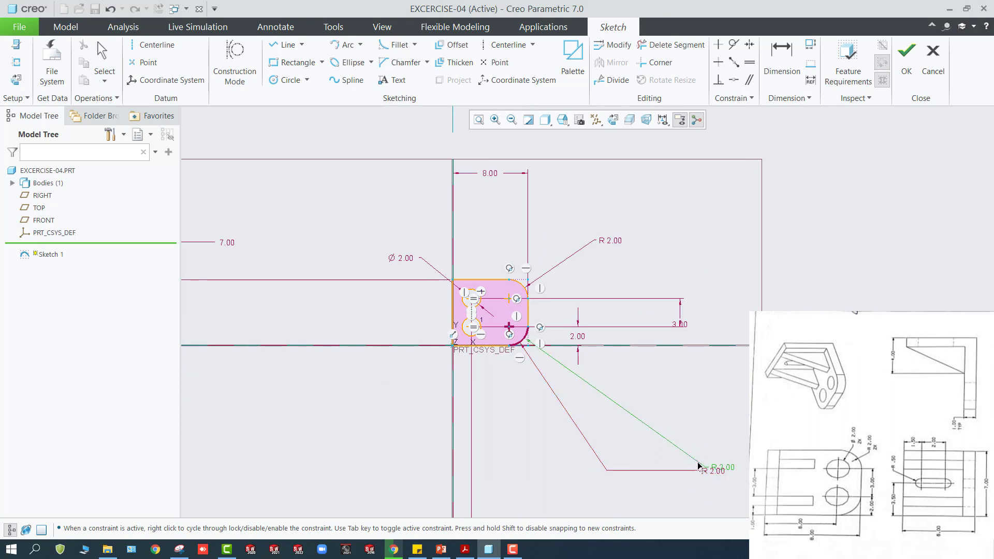
pyautogui.moveTo(712, 470); pyautogui.dragTo(505, 374)
# Dimension the horizontal distance from the rectangle's left edge to the lower circle's centre, deleting the conflicting dimension sd10.
pyautogui.scroll(4, 481, 342)
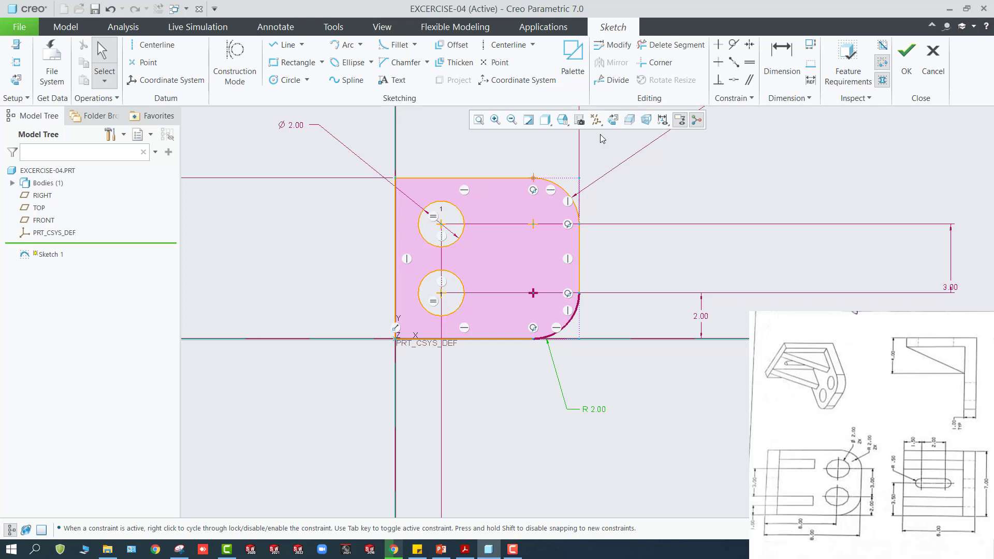
pyautogui.press('d')
pyautogui.click(442, 294)
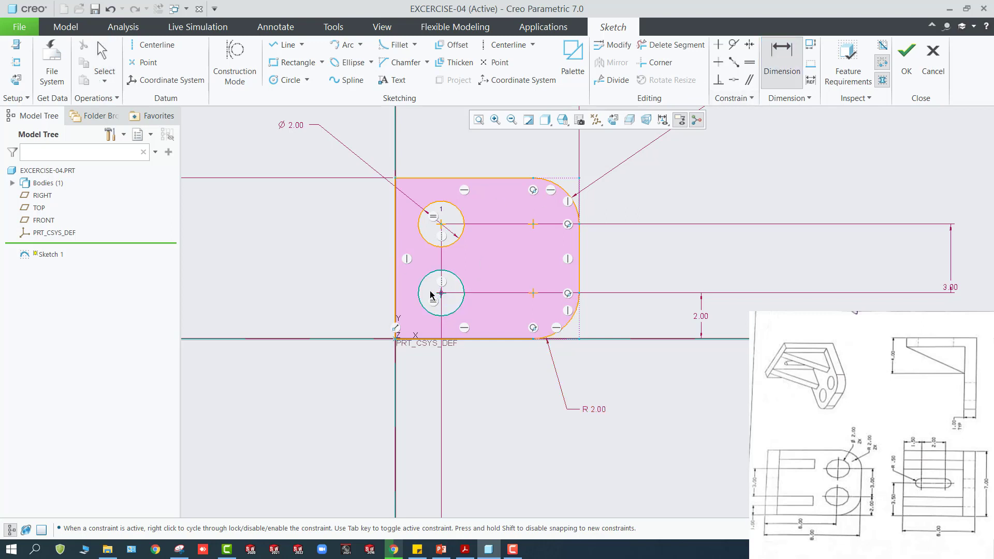
pyautogui.click(395, 303)
pyautogui.middleClick(405, 386)
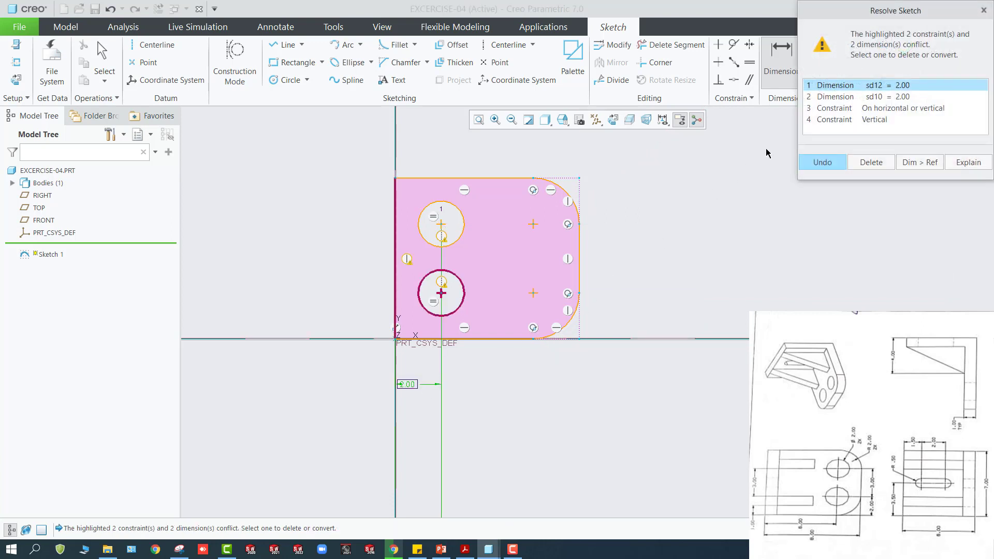
pyautogui.click(824, 102)
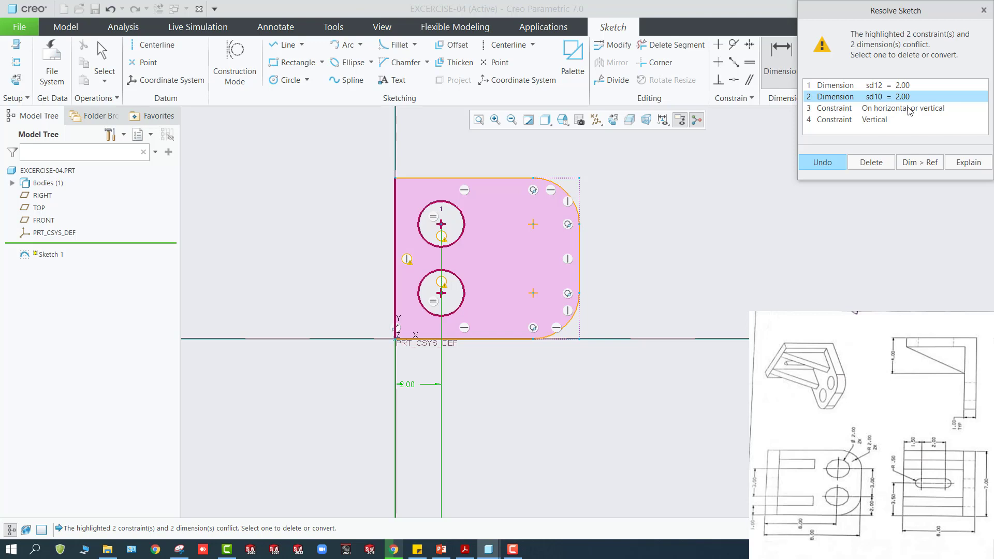
pyautogui.click(869, 163)
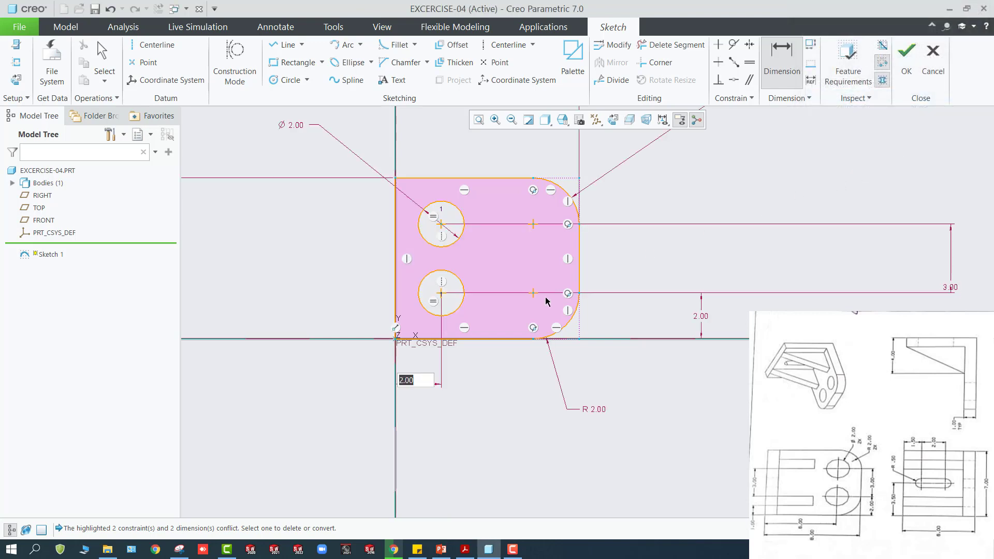
# Set the distance from the left edge to the lower circle's centre to 6 and finish the sketch.
pyautogui.doubleClick(409, 385)
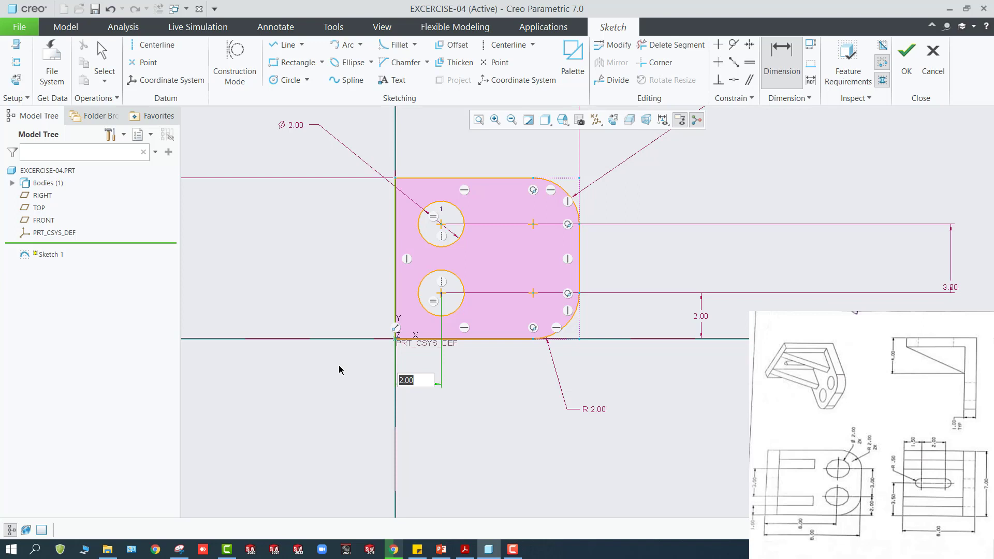
pyautogui.write('6')
pyautogui.press('Return')
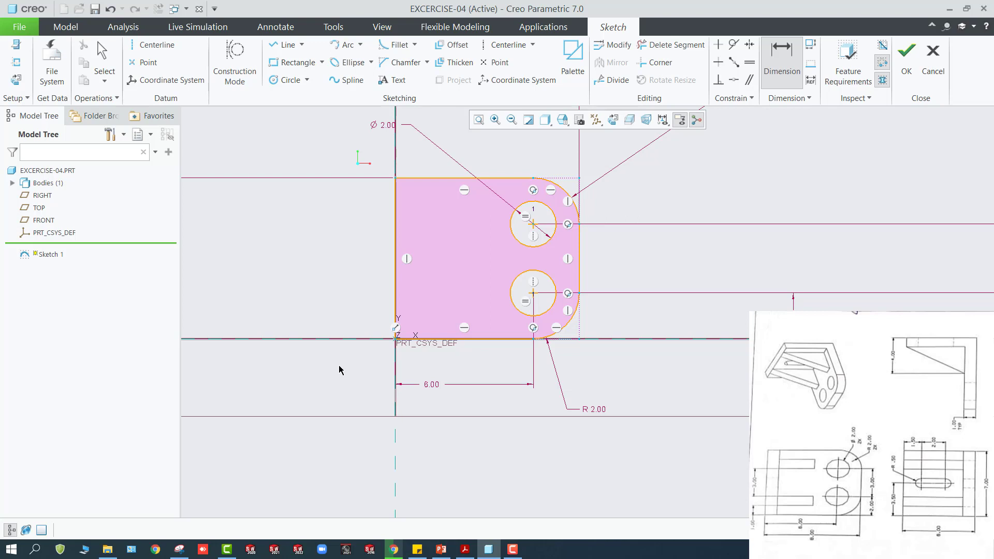
pyautogui.click(907, 58)
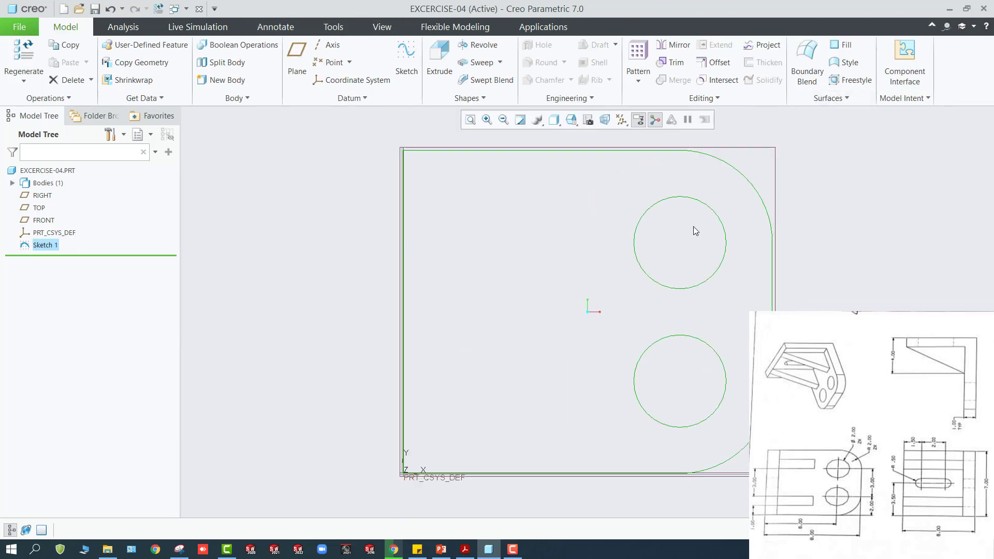
# Extrude the base plate sketch as a solid with a depth of 1.
pyautogui.scroll(-3, 691, 233)
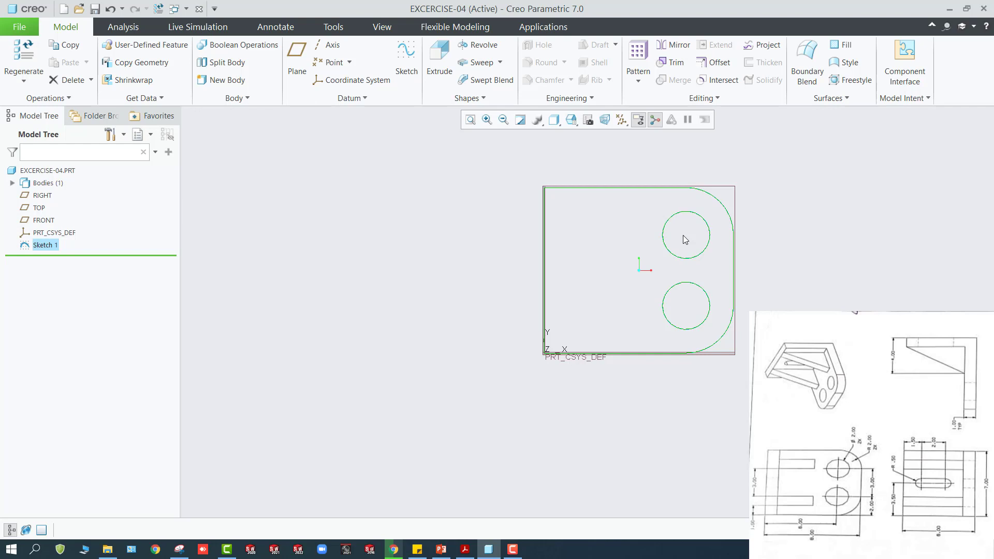
pyautogui.click(439, 58)
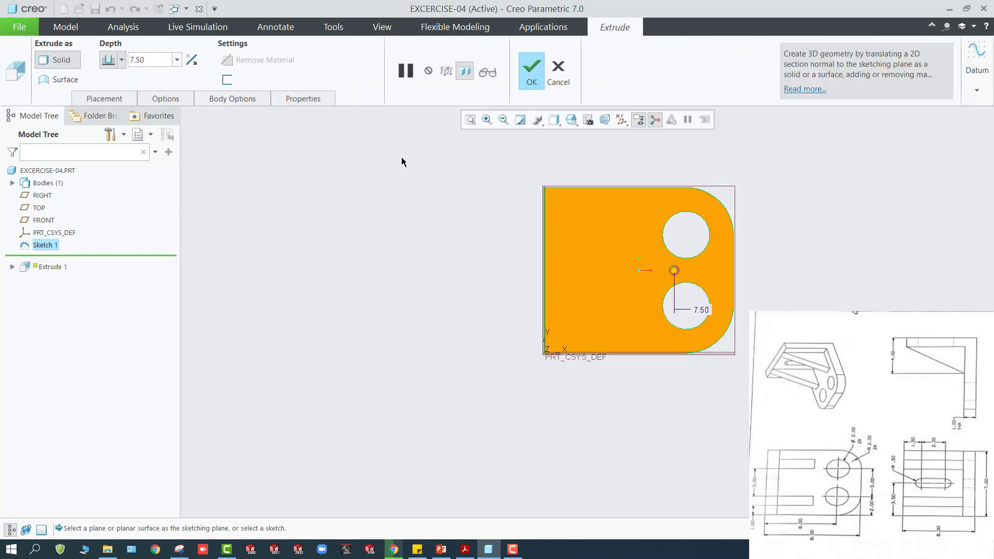
pyautogui.doubleClick(157, 60)
pyautogui.write('1')
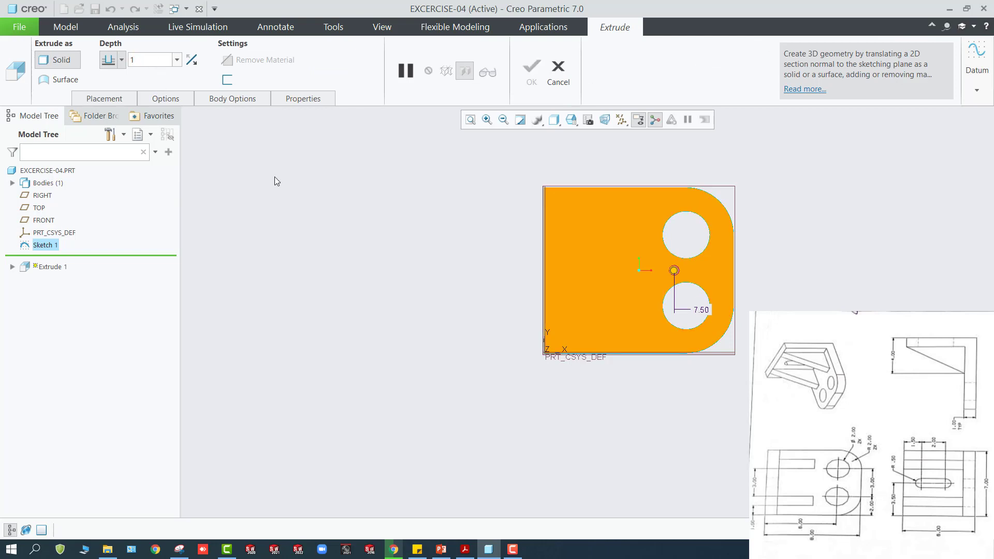
pyautogui.press('Return')
pyautogui.moveTo(428, 178); pyautogui.dragTo(408, 238, button='middle')
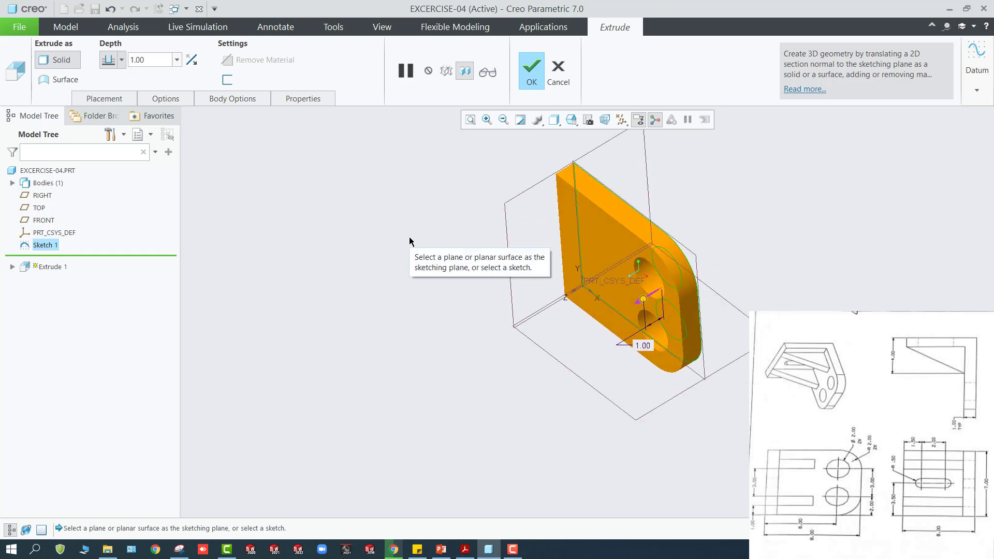
pyautogui.click(531, 72)
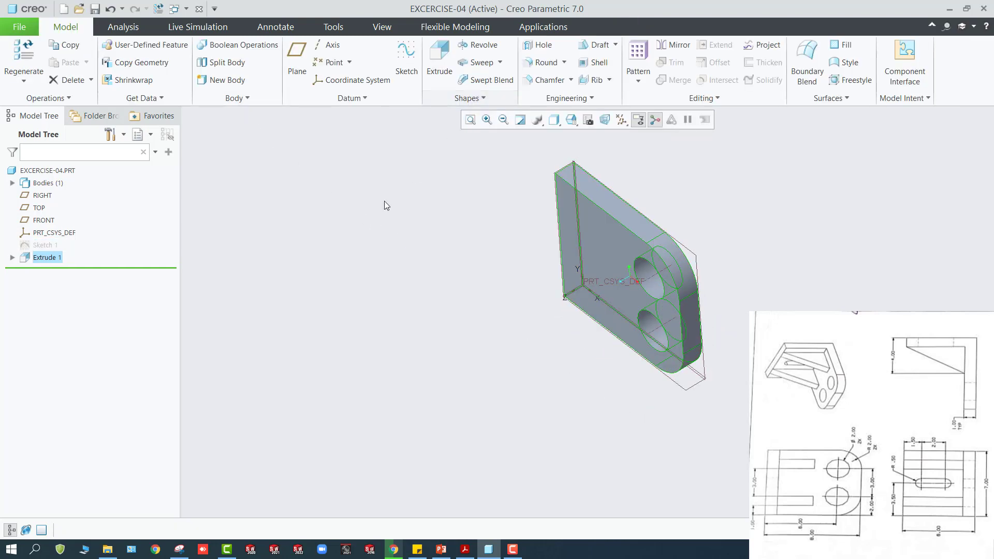
# Turn off the display of annotations and of all datum planes, axes, points and coordinate systems.
pyautogui.click(638, 122)
pyautogui.click(624, 122)
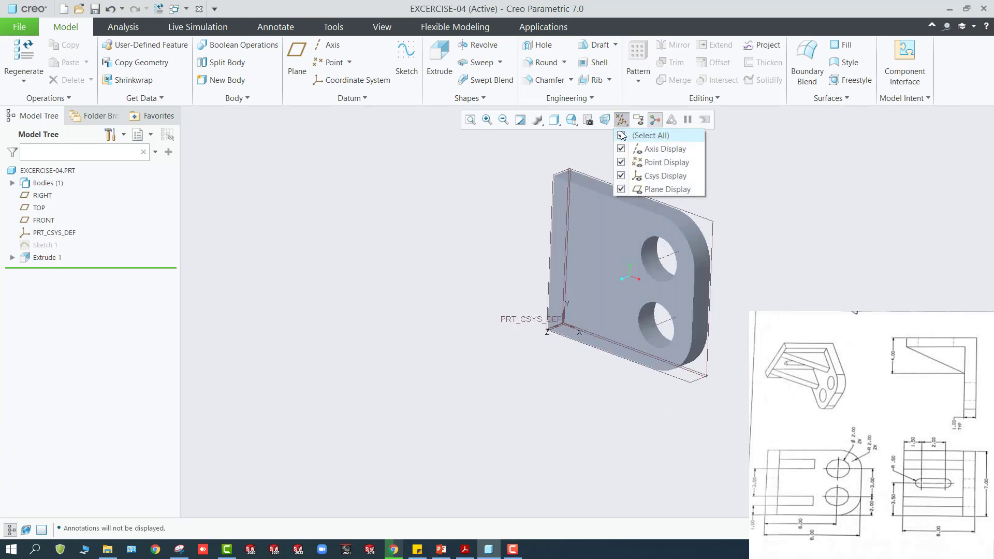
pyautogui.click(624, 193)
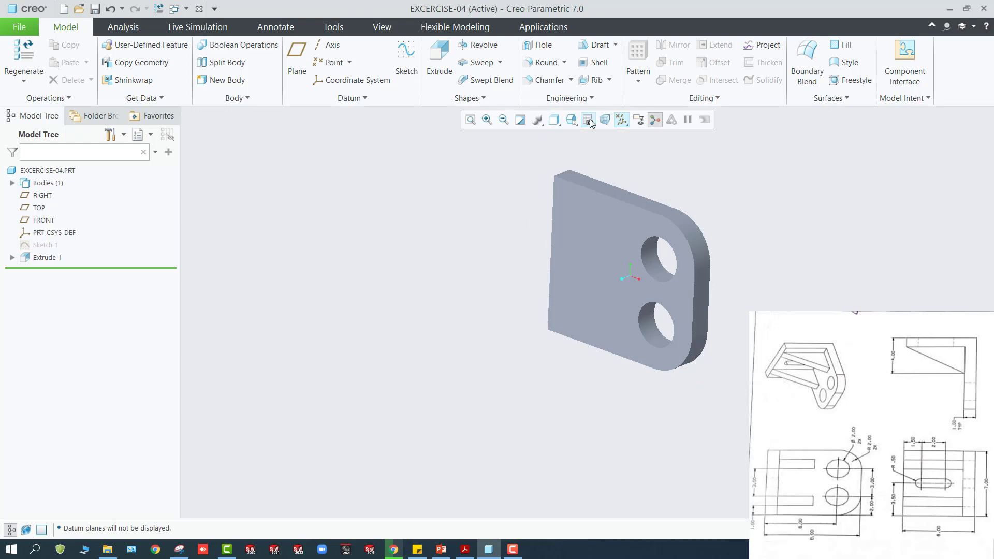
# Change the model's display style to Shading With Reflections.
pyautogui.click(572, 121)
pyautogui.click(560, 126)
pyautogui.click(563, 138)
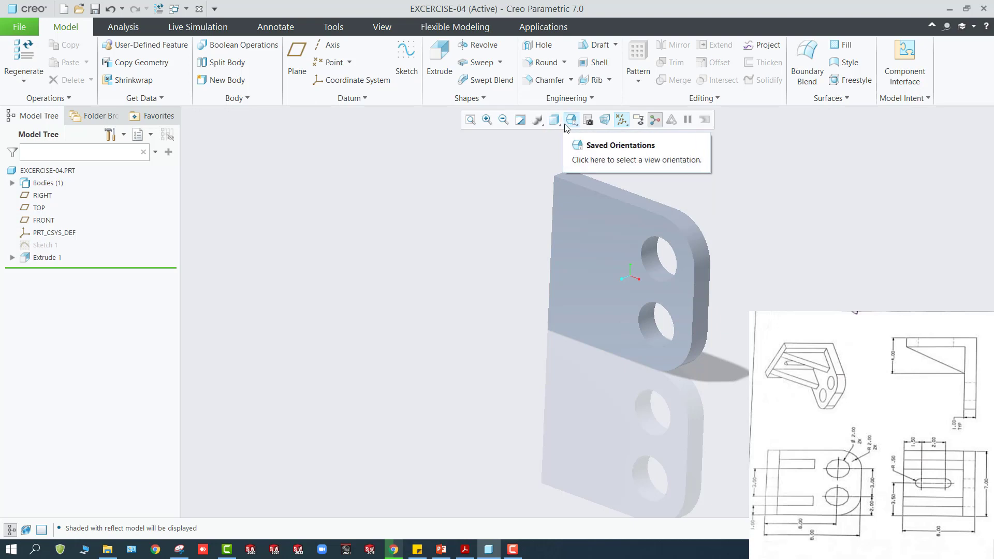
# Change the model's display style to Shading With Edges.
pyautogui.click(571, 121)
pyautogui.click(557, 124)
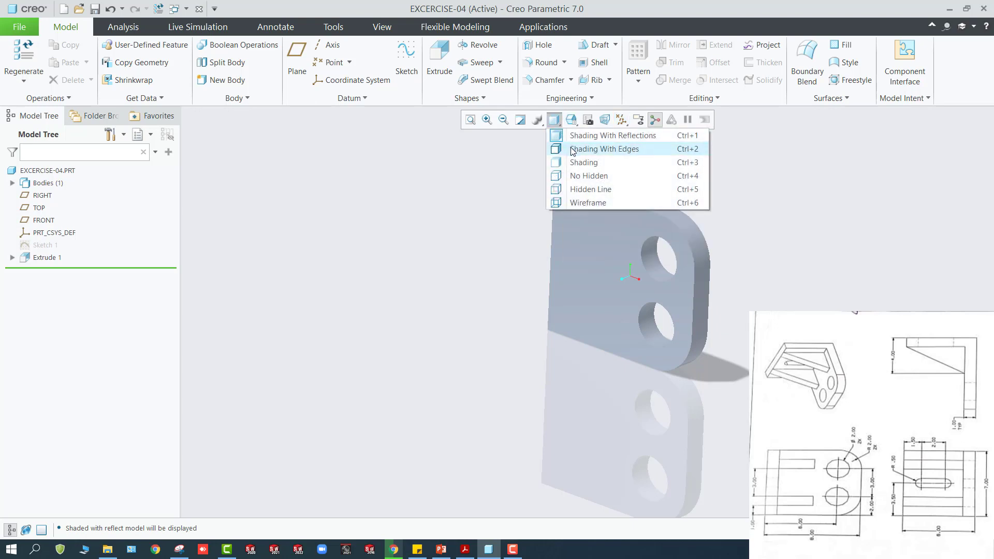
pyautogui.click(572, 150)
# Sketch a full-height rectangle about 1 wide along the straight edge of the base plate's front face.
pyautogui.scroll(2, 599, 192)
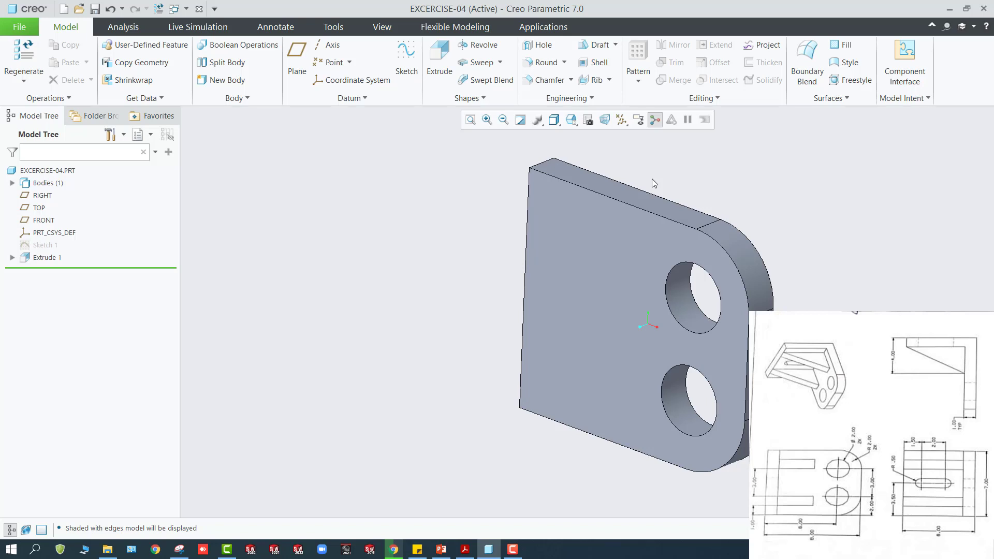
pyautogui.click(546, 204)
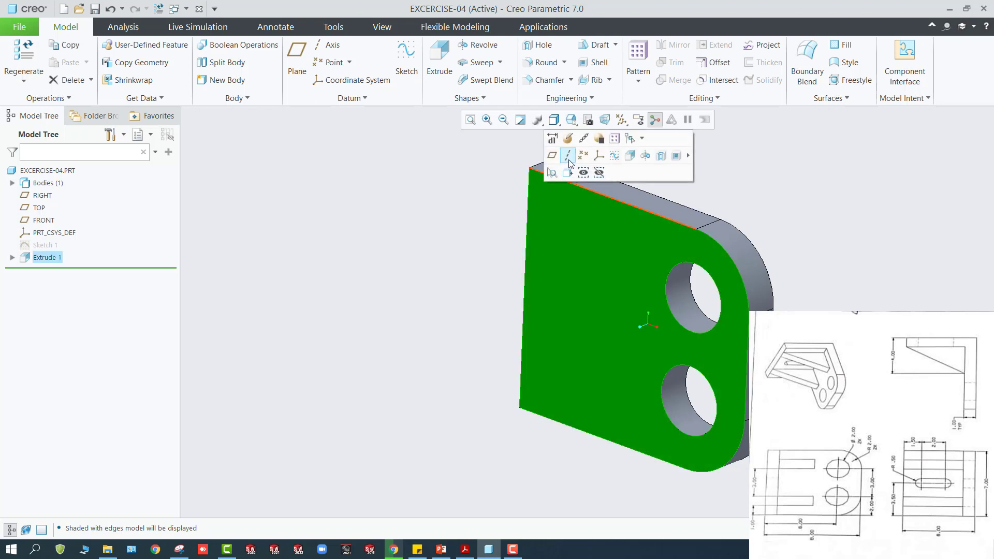
pyautogui.click(614, 155)
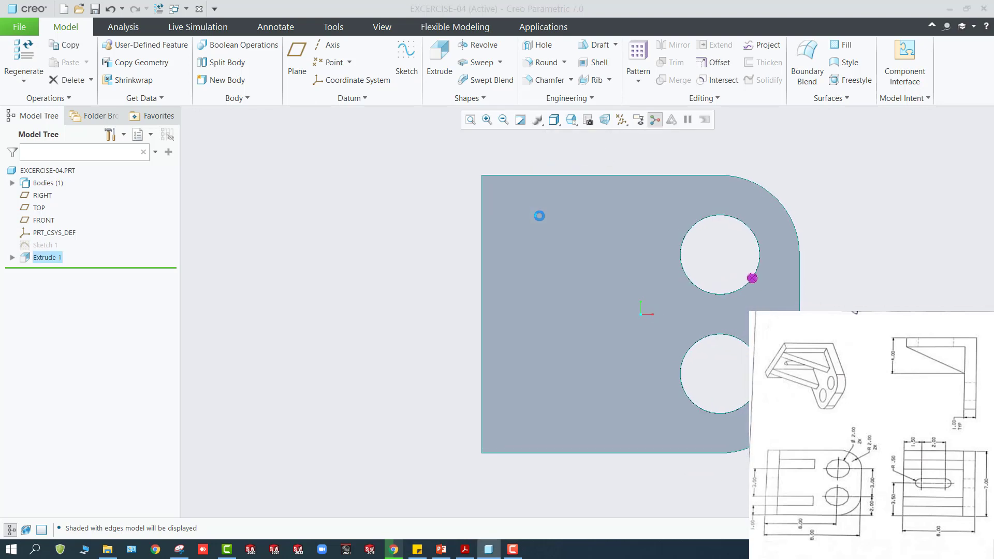
pyautogui.click(293, 62)
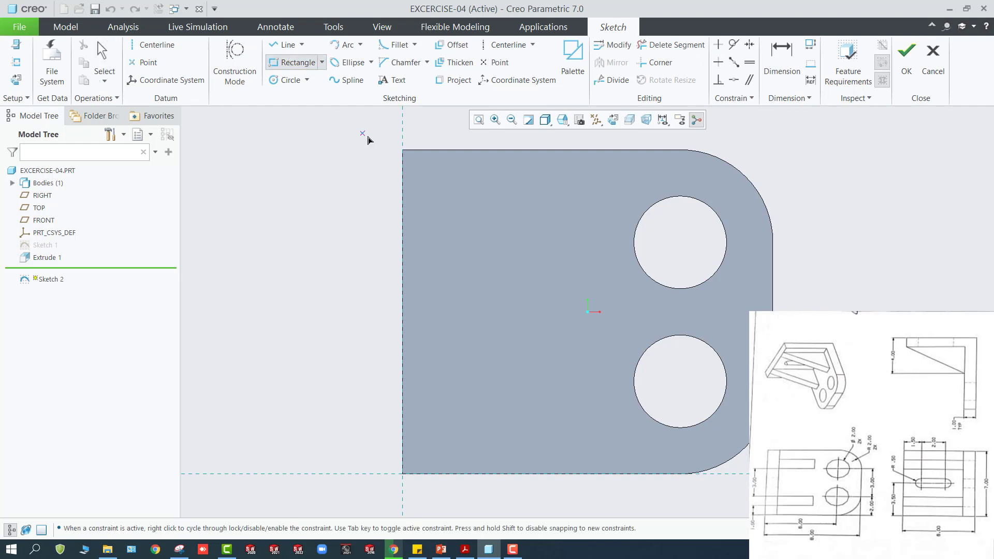
pyautogui.click(407, 155)
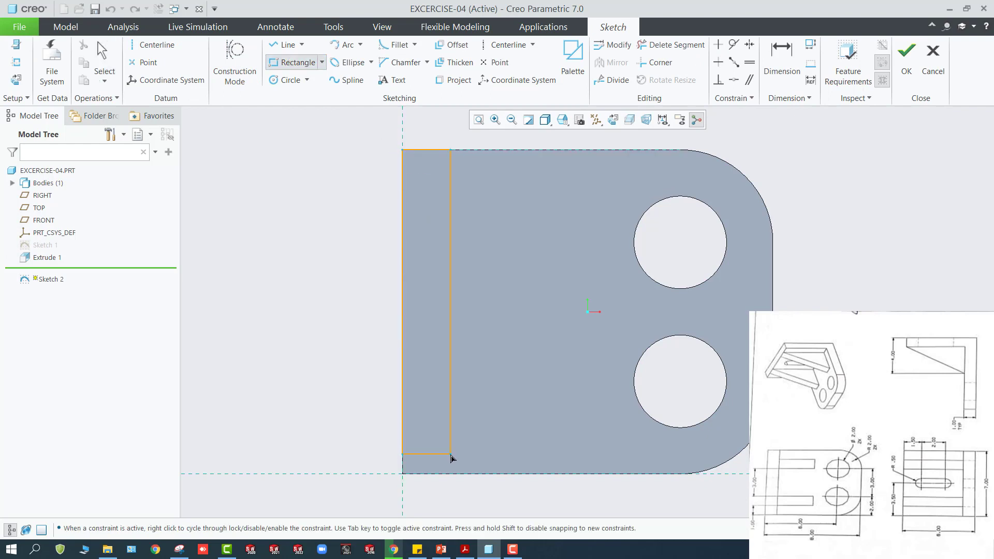
pyautogui.click(450, 474)
pyautogui.middleClick(447, 499)
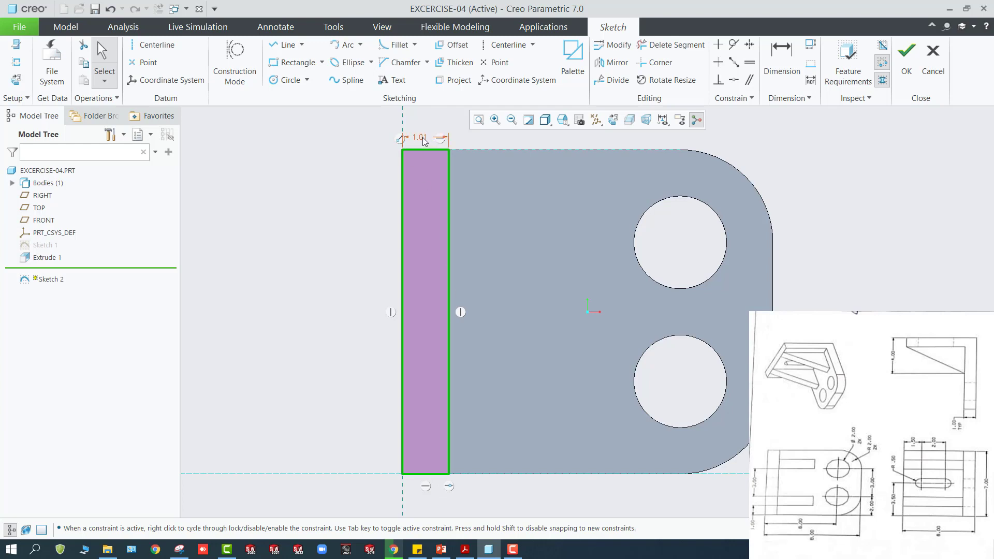
# Set the rectangle's width to 1.00 and finish the sketch.
pyautogui.click(297, 195)
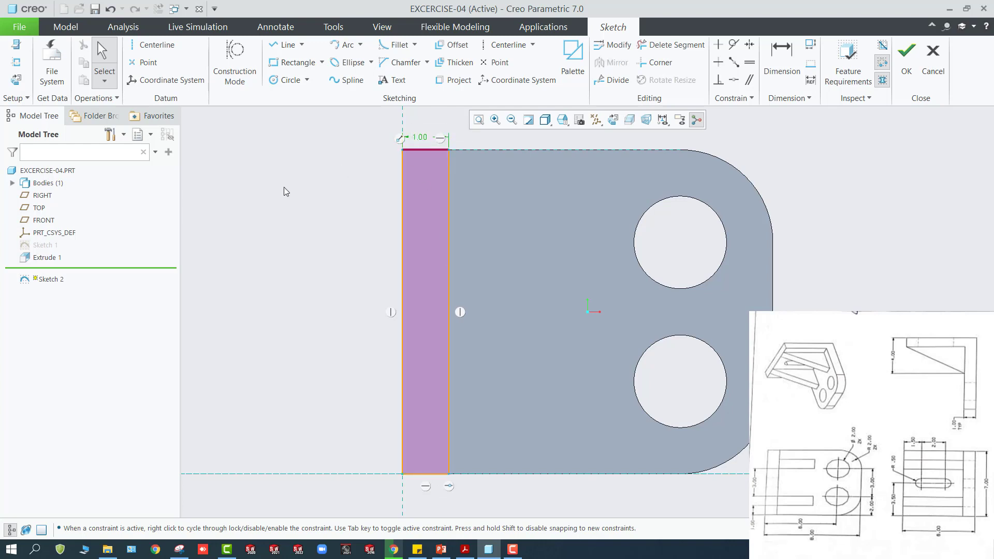
pyautogui.scroll(-3, 284, 188)
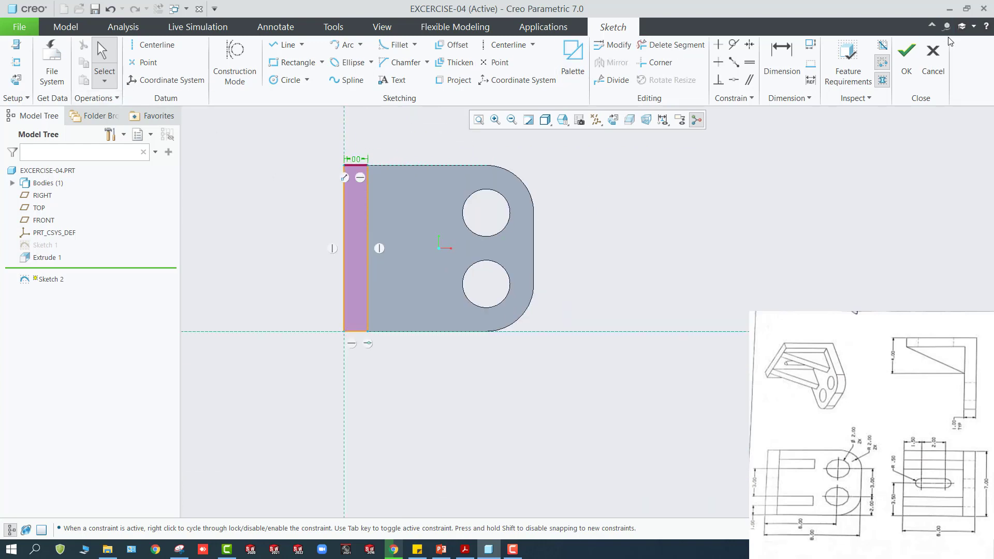
pyautogui.click(906, 57)
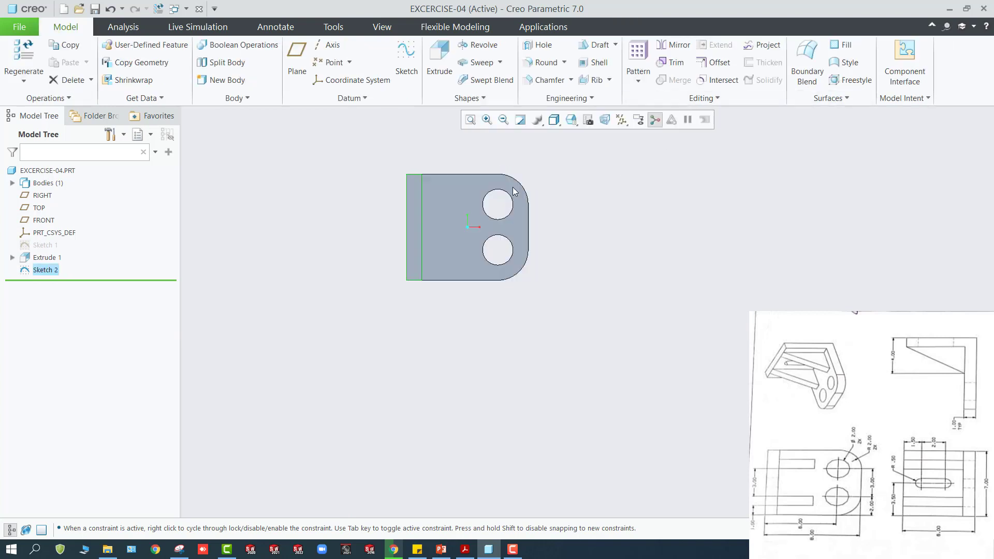
# Extrude the rectangle sketch as a solid flange with a depth of 5.
pyautogui.click(446, 69)
pyautogui.doubleClick(157, 61)
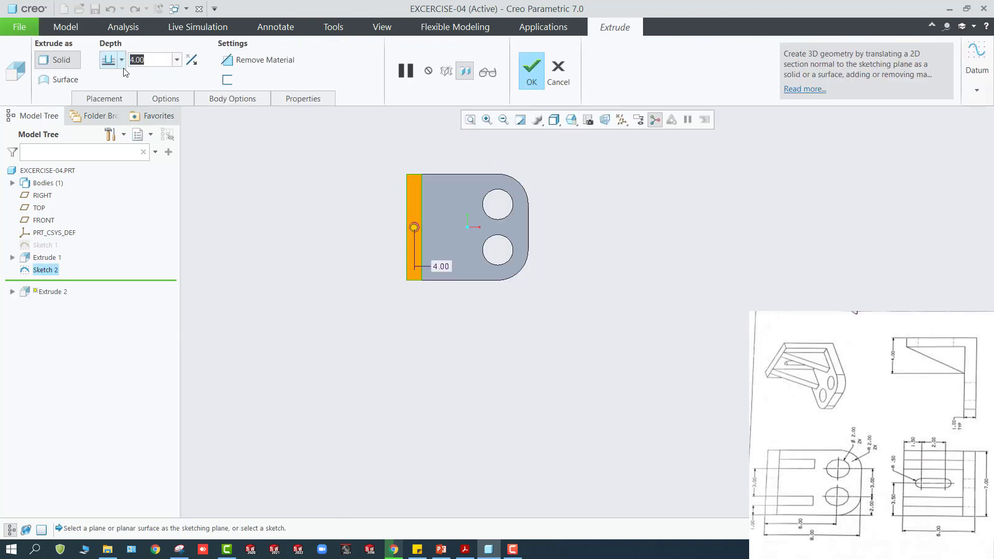
pyautogui.write('5')
pyautogui.press('Return')
pyautogui.moveTo(295, 184); pyautogui.dragTo(277, 232, button='middle')
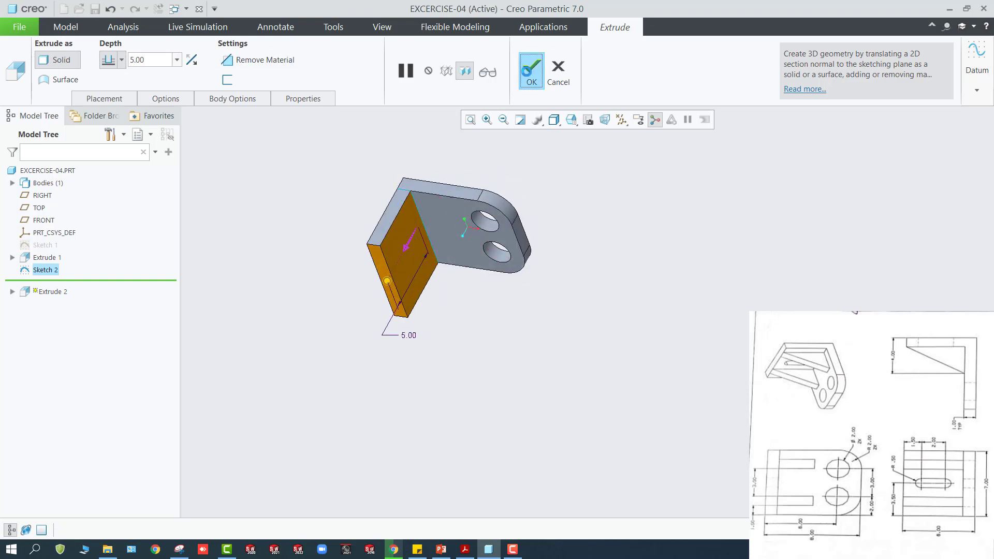
pyautogui.click(532, 69)
# Start a datum plane referenced to the bracket's flat side face with an offset of 1.
pyautogui.moveTo(348, 235); pyautogui.dragTo(328, 225, button='middle')
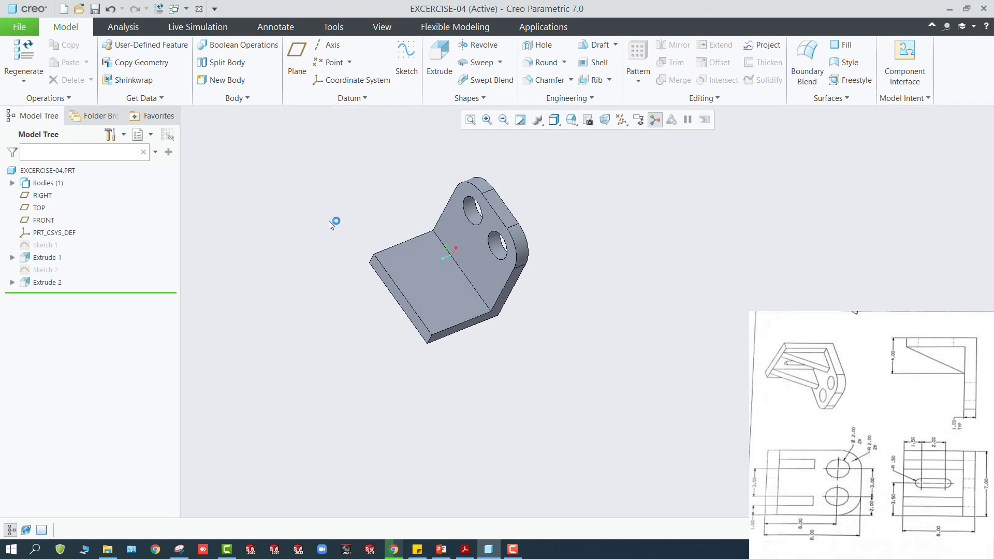
pyautogui.moveTo(329, 220)
pyautogui.mouseDown(button='middle')
pyautogui.moveTo(343, 235)
pyautogui.moveTo(335, 226)
pyautogui.mouseUp(button='middle')
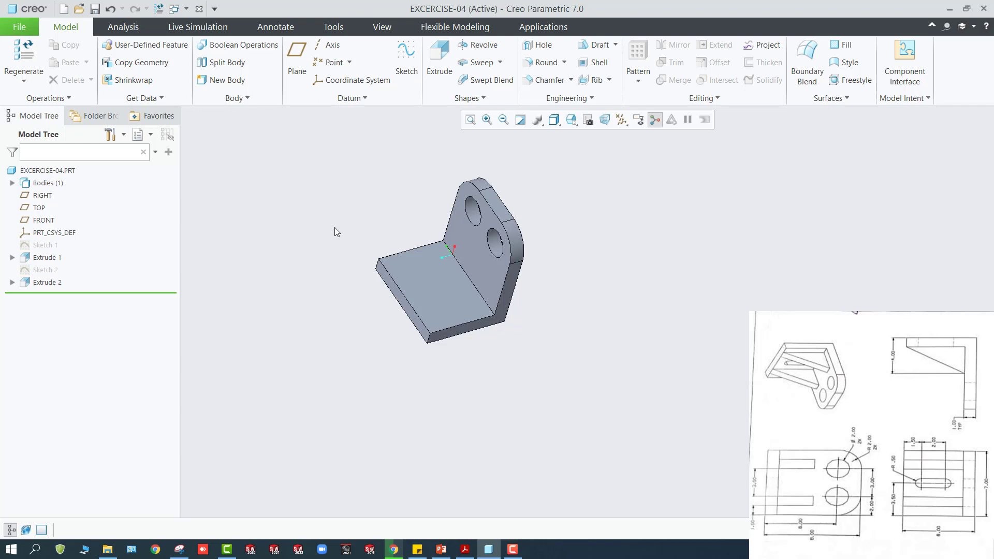
pyautogui.moveTo(336, 206)
pyautogui.mouseDown(button='middle')
pyautogui.moveTo(328, 204)
pyautogui.moveTo(324, 238)
pyautogui.moveTo(324, 200)
pyautogui.mouseUp(button='middle')
pyautogui.click(298, 77)
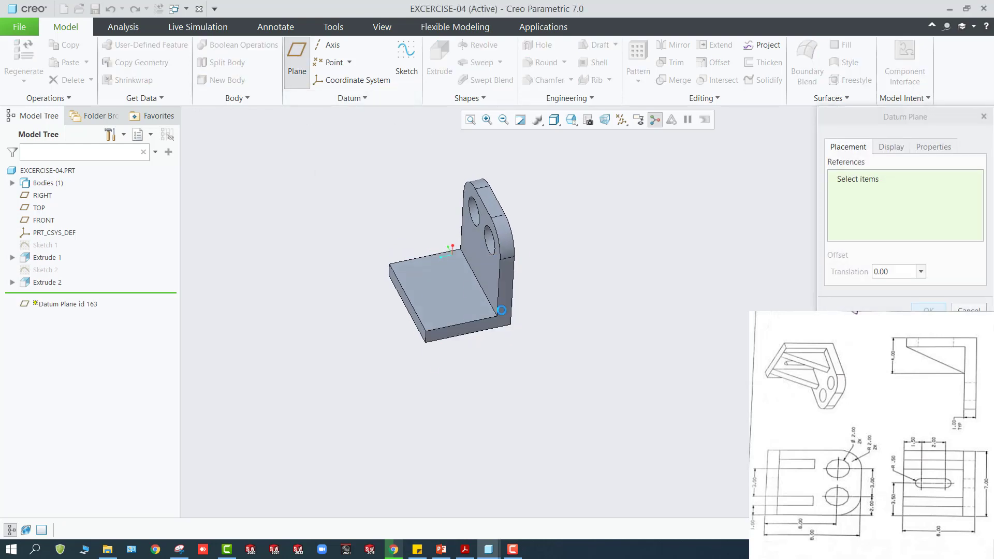
pyautogui.click(502, 314)
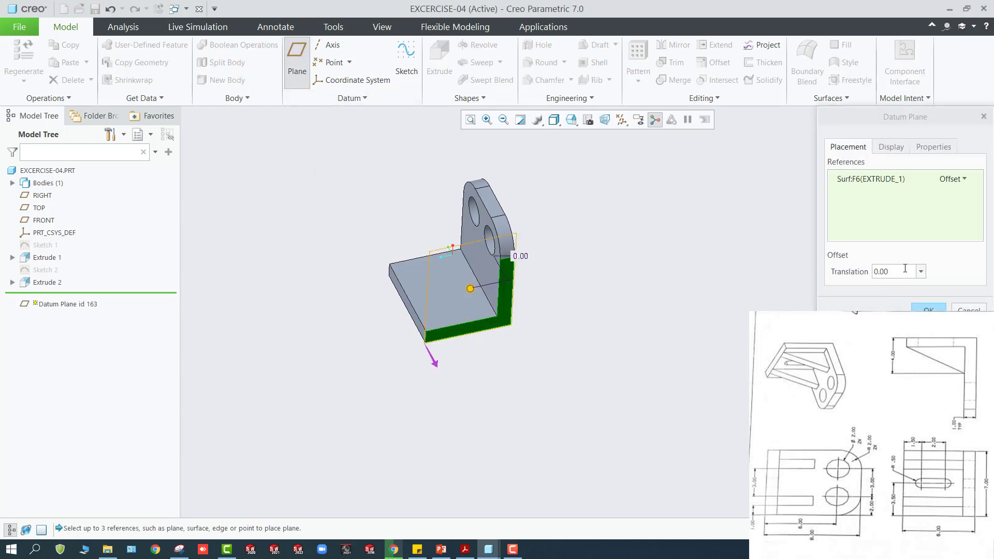
pyautogui.click(836, 278)
pyautogui.write('1')
pyautogui.press('Return')
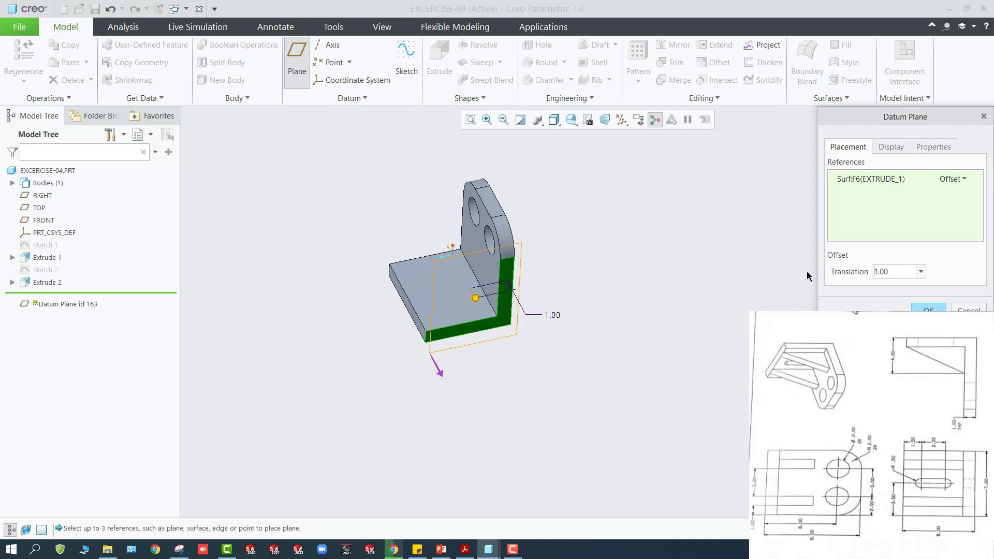
# Flip the datum plane's offset to the inside of the bracket, set it to 1 and create the plane.
pyautogui.moveTo(640, 325); pyautogui.dragTo(727, 326, button='middle')
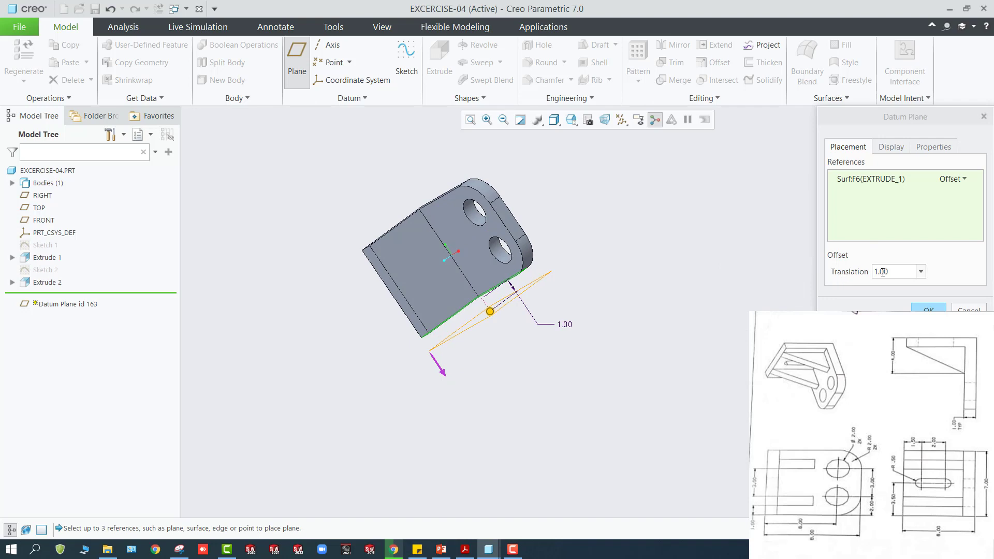
pyautogui.click(439, 370)
pyautogui.moveTo(490, 311); pyautogui.dragTo(472, 284)
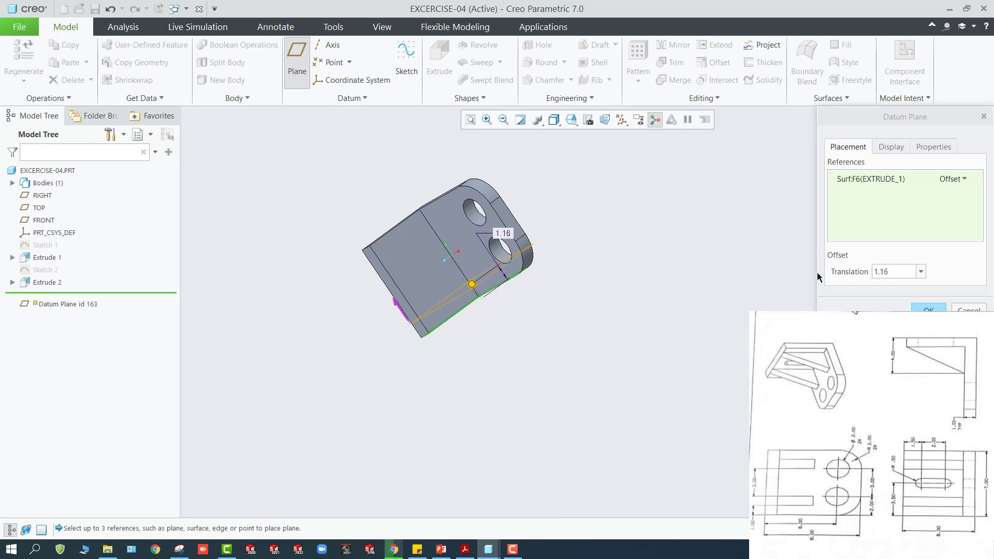
pyautogui.doubleClick(913, 268)
pyautogui.write('1')
pyautogui.press('Return')
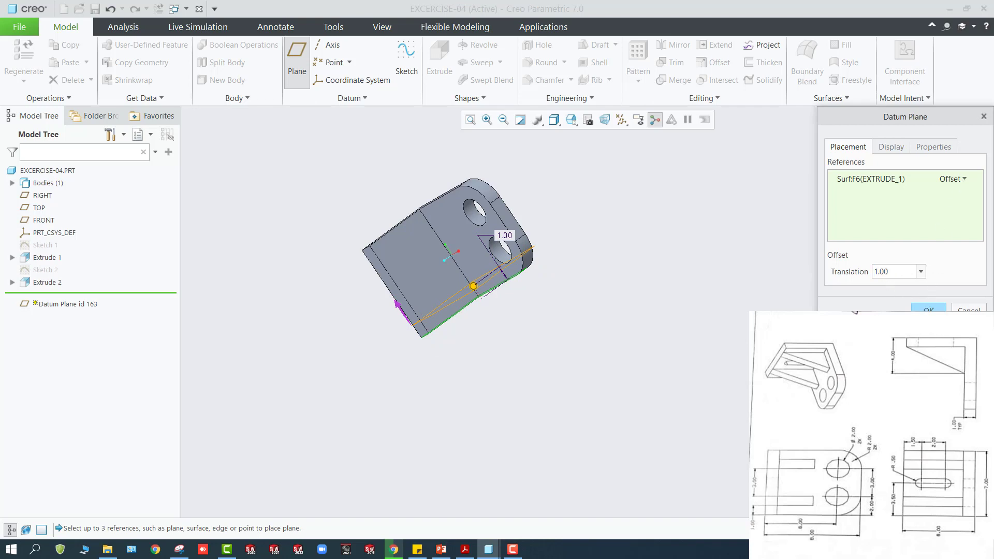
pyautogui.click(928, 309)
pyautogui.click(612, 164)
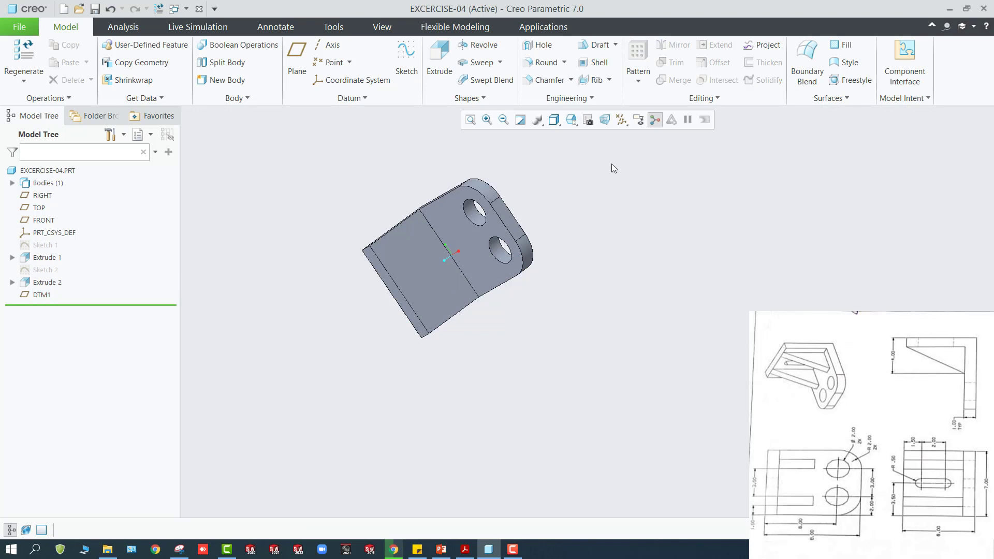
# Turn on the display of datum planes.
pyautogui.click(606, 120)
pyautogui.click(606, 119)
pyautogui.click(622, 120)
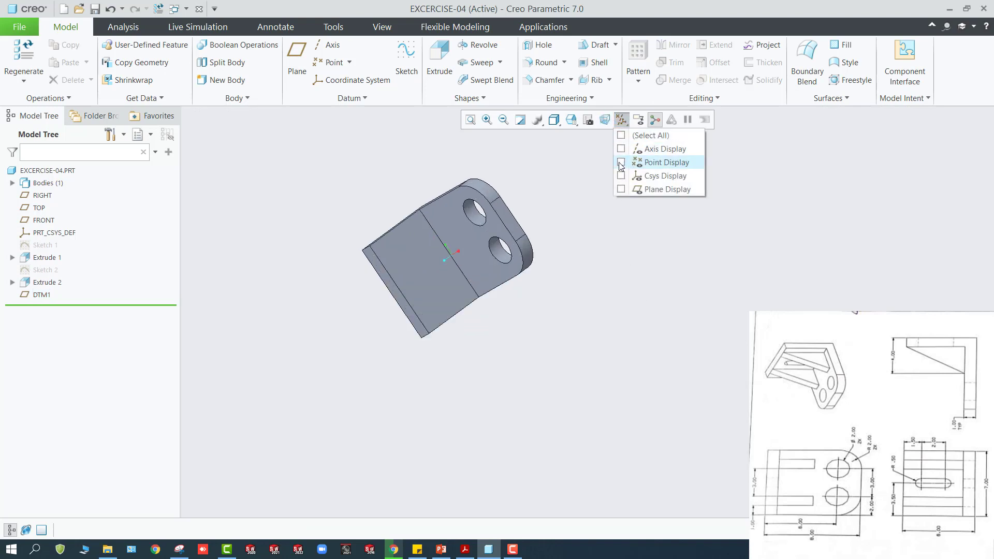
pyautogui.click(620, 189)
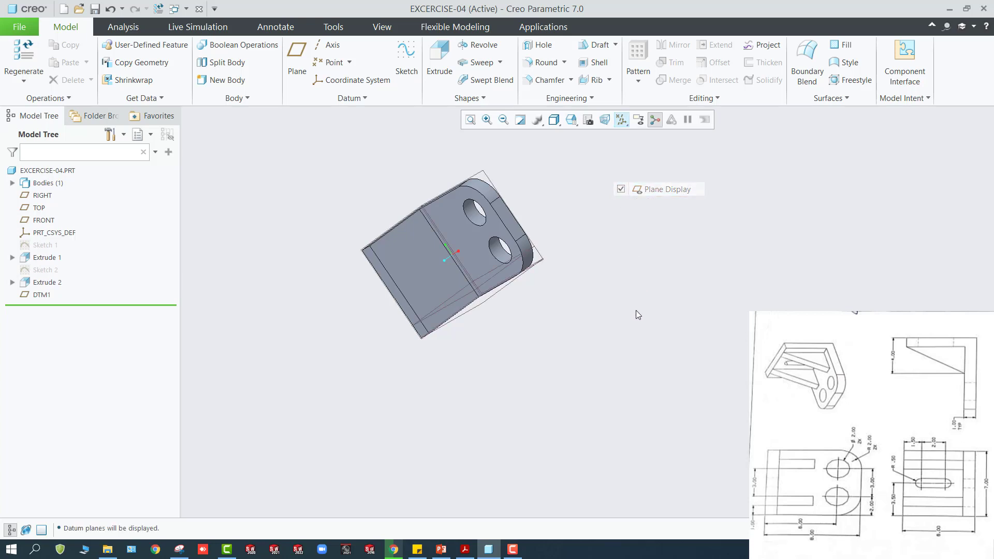
pyautogui.moveTo(637, 313); pyautogui.dragTo(570, 320, button='middle')
pyautogui.moveTo(465, 287); pyautogui.dragTo(481, 293, button='middle')
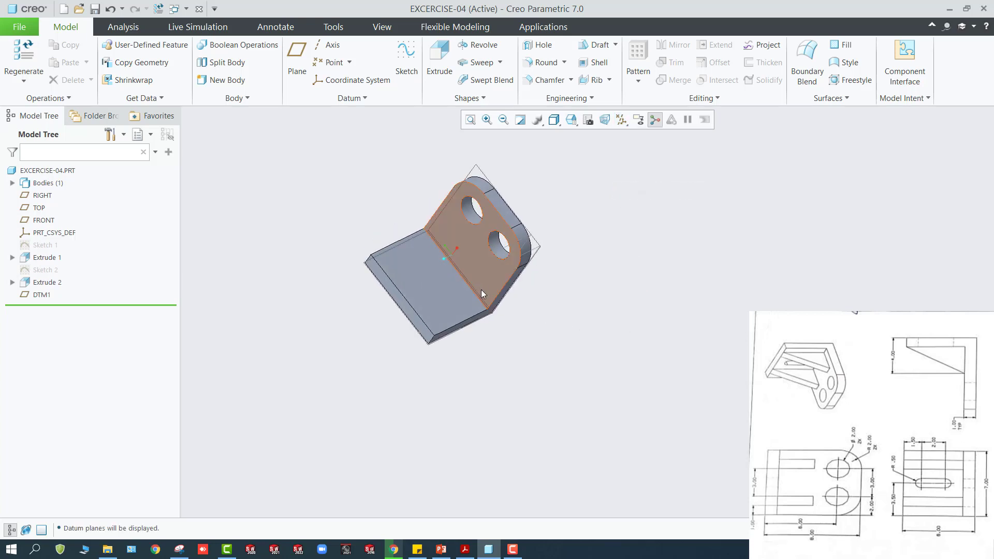
pyautogui.moveTo(544, 336); pyautogui.dragTo(555, 345, button='middle')
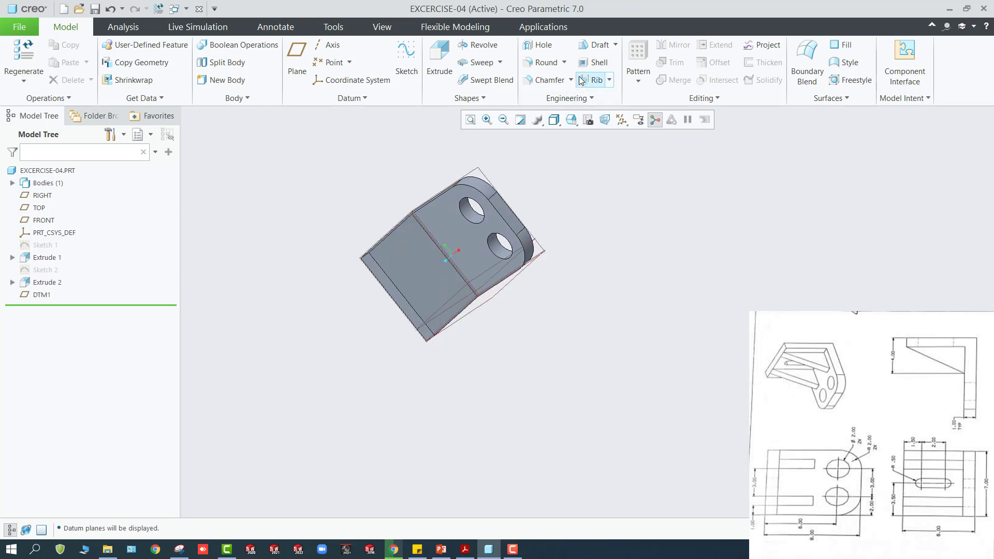
# Create a second datum plane offset 1 inward from the bracket's opposite side face.
pyautogui.click(296, 56)
pyautogui.moveTo(482, 269); pyautogui.dragTo(454, 251, button='middle')
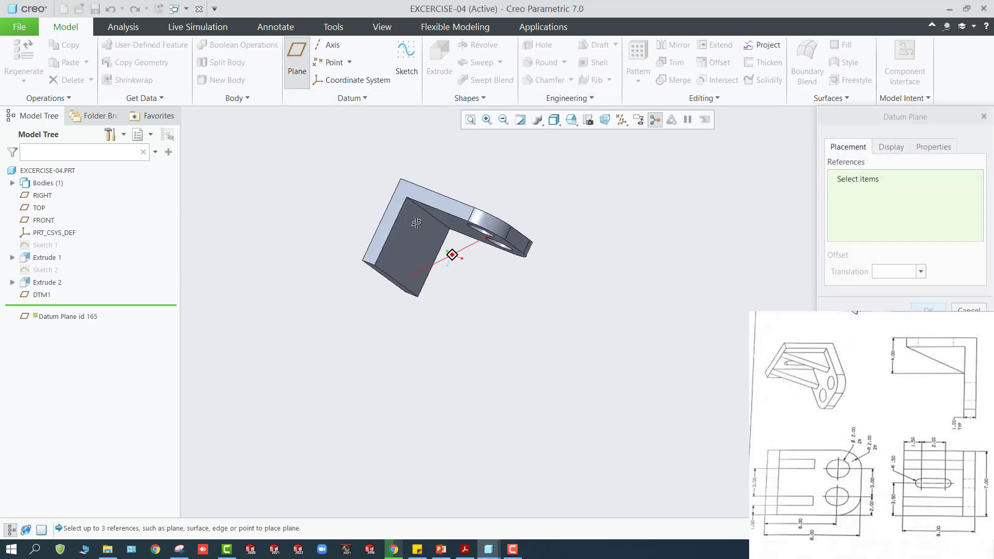
pyautogui.click(400, 196)
pyautogui.moveTo(351, 192); pyautogui.dragTo(359, 200, button='middle')
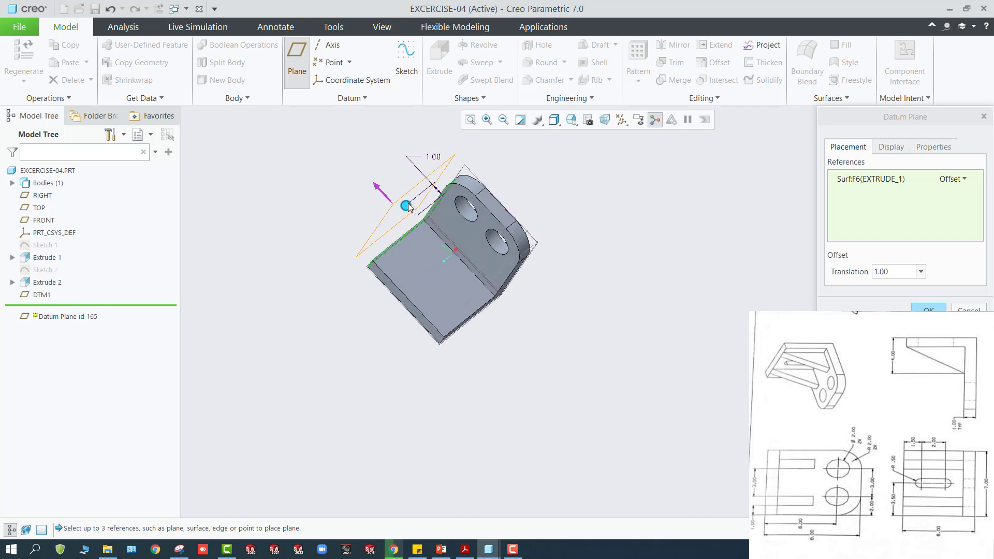
pyautogui.moveTo(409, 206); pyautogui.dragTo(424, 225)
pyautogui.doubleClick(891, 270)
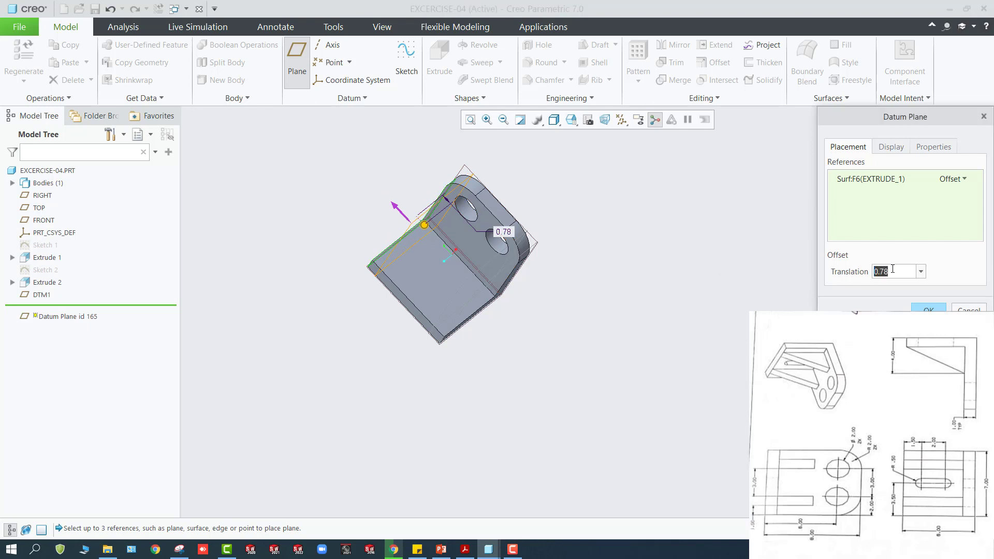
pyautogui.write('1')
pyautogui.press('Return')
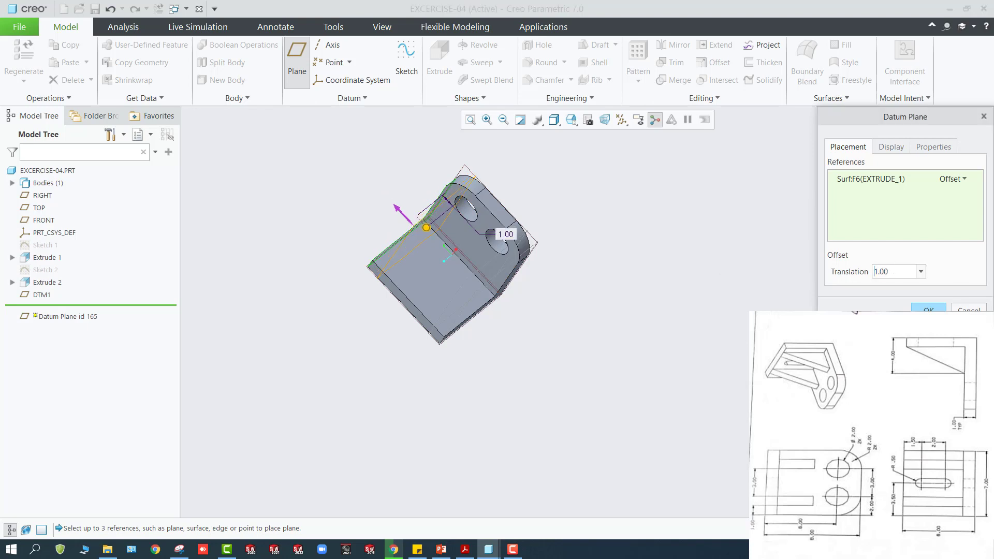
pyautogui.click(928, 309)
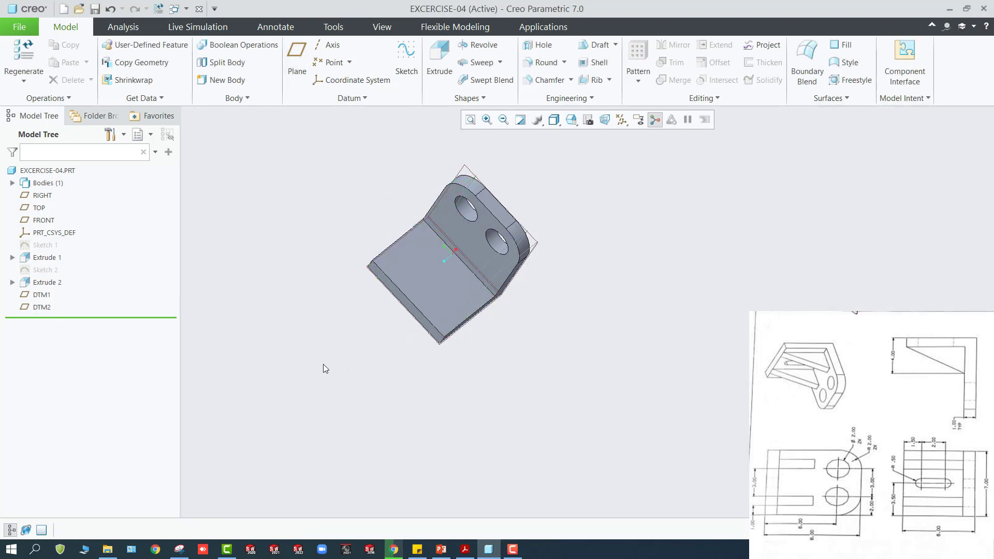
# Sketch on the second offset datum plane a diagonal line from the holed plate's inner face to the base plate's outer inside corner.
pyautogui.moveTo(330, 326); pyautogui.dragTo(364, 365, button='middle')
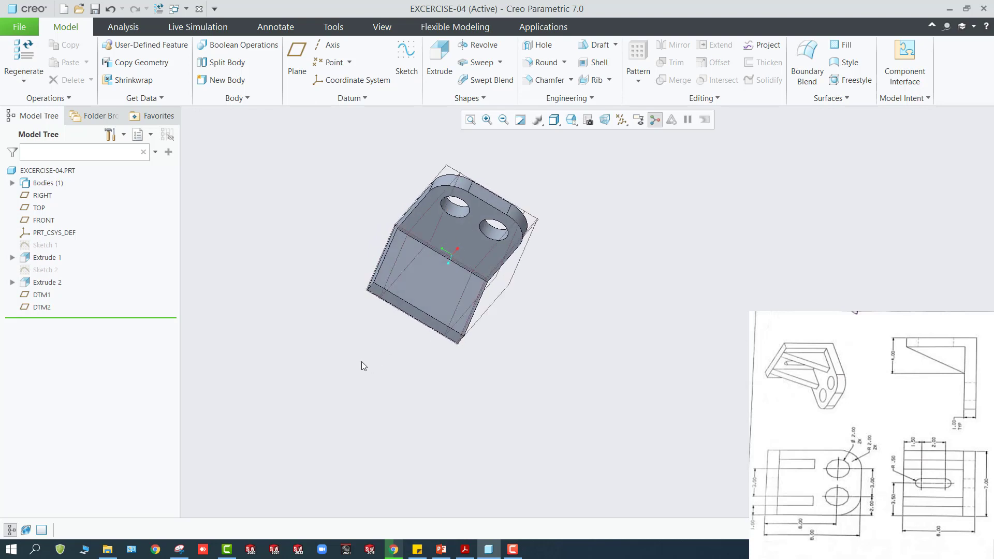
pyautogui.click(424, 251)
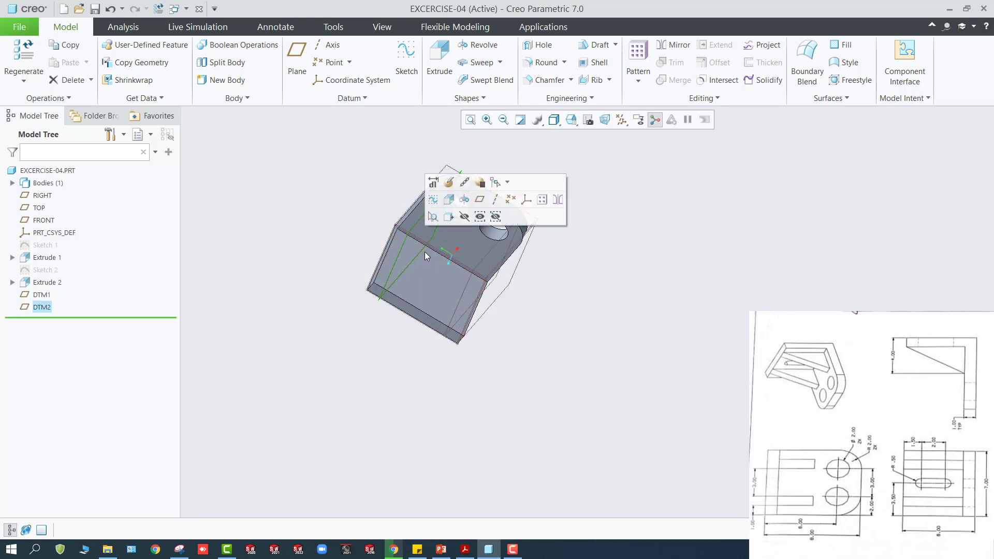
pyautogui.click(464, 199)
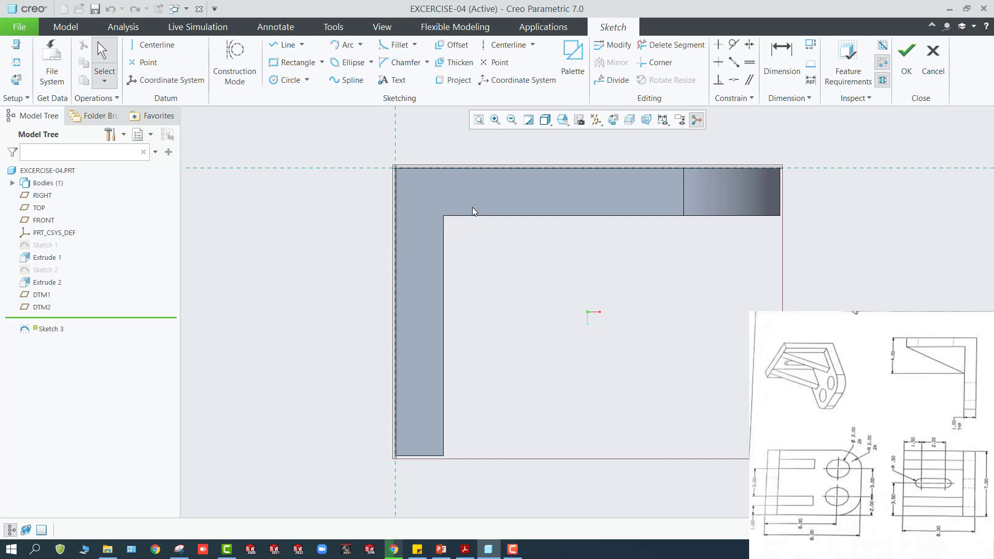
pyautogui.click(287, 45)
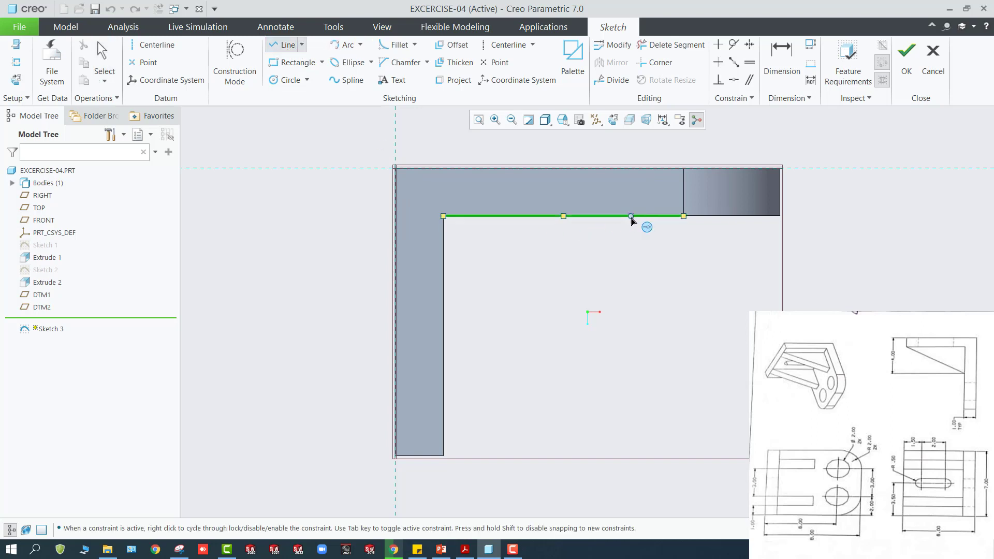
pyautogui.click(630, 217)
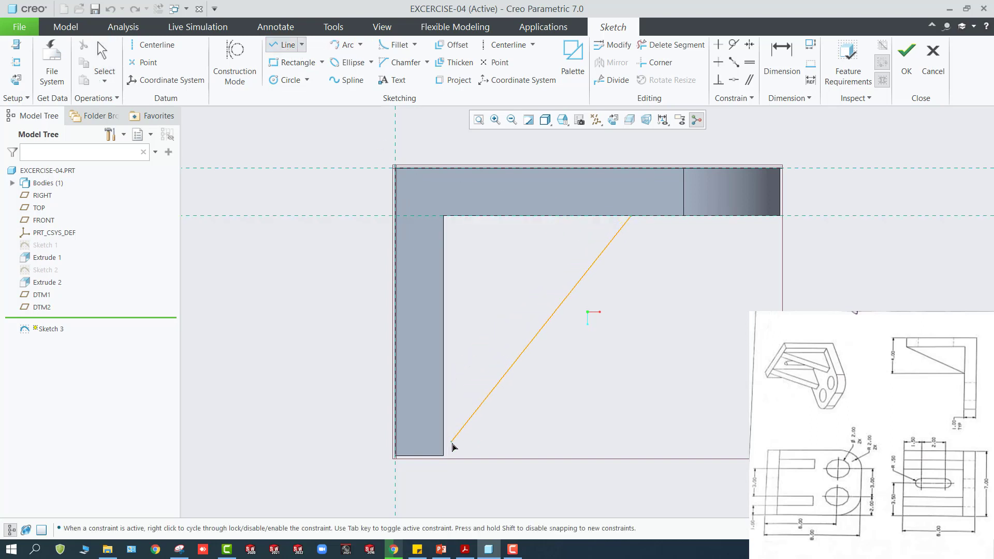
pyautogui.click(443, 455)
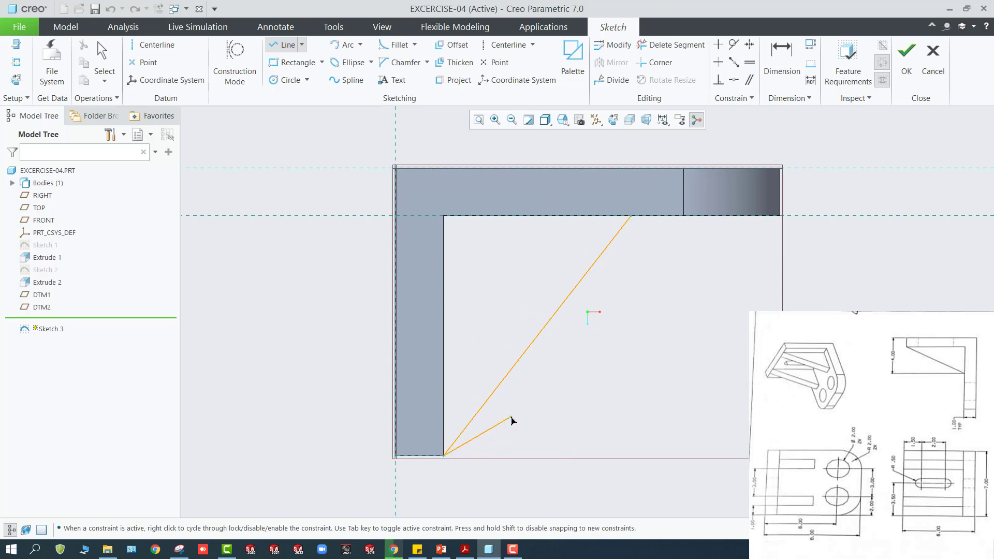
pyautogui.middleClick(513, 420)
# Dimension the line's end on the holed plate 4 from that plate's rounded end and finish the sketch.
pyautogui.moveTo(510, 418); pyautogui.dragTo(506, 392, button='middle')
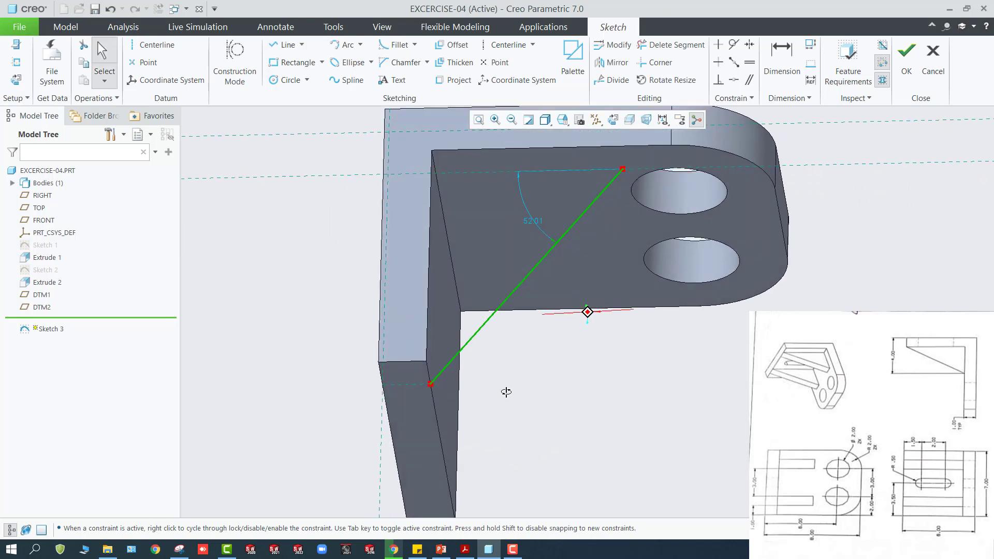
pyautogui.click(609, 122)
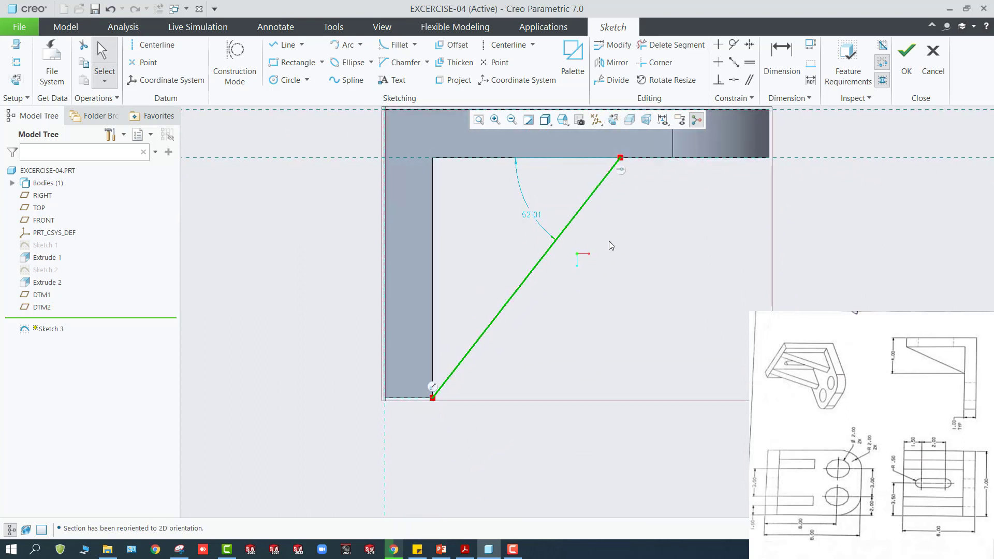
pyautogui.press('d')
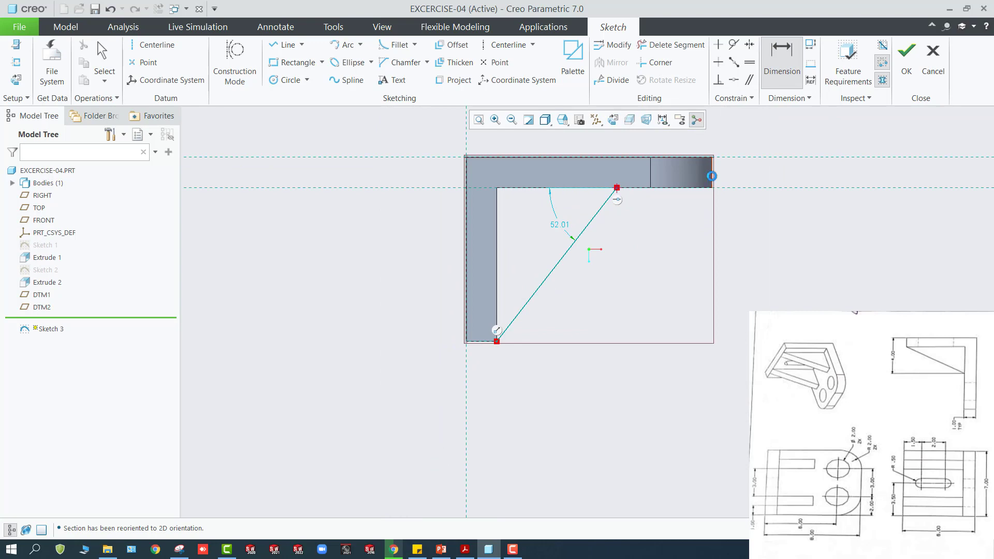
pyautogui.middleClick(687, 148)
pyautogui.write('4')
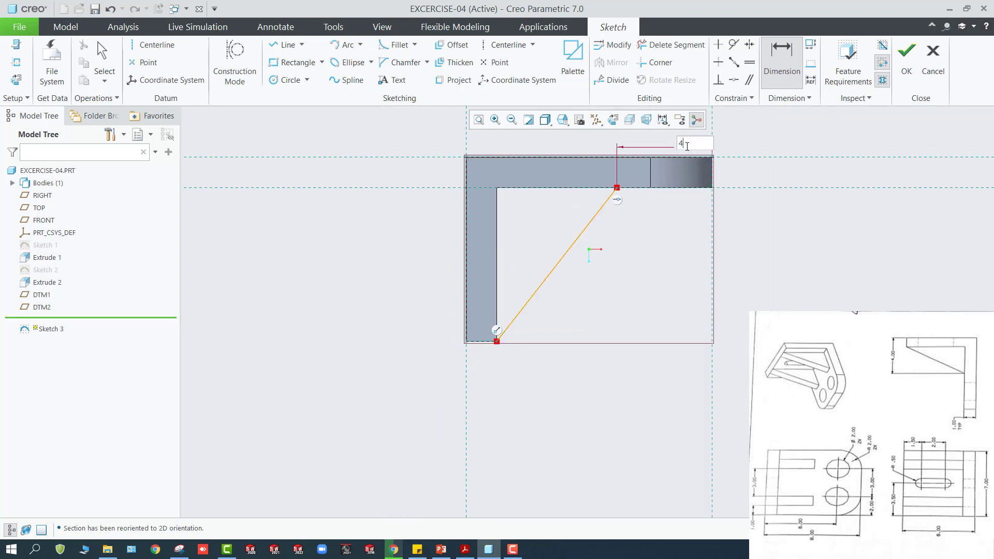
pyautogui.press('Return')
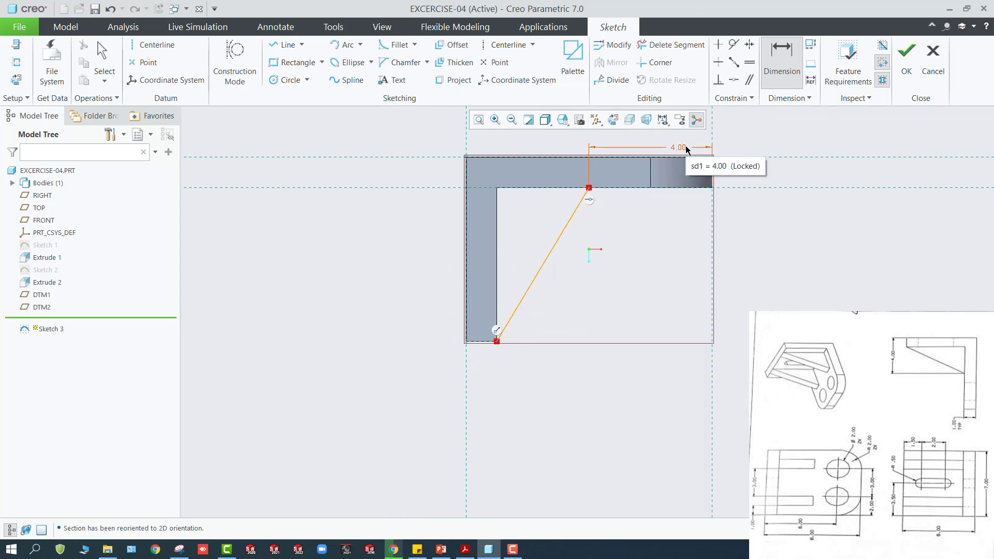
pyautogui.moveTo(601, 298)
pyautogui.mouseDown(button='middle')
pyautogui.moveTo(592, 248)
pyautogui.moveTo(570, 249)
pyautogui.moveTo(513, 206)
pyautogui.mouseUp(button='middle')
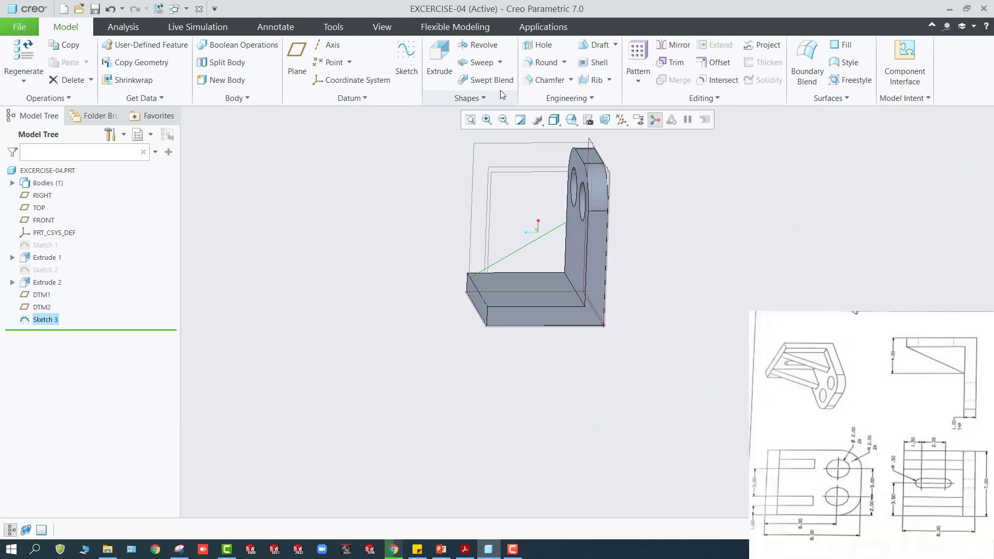
# Create a profile rib 1.00 thick from the diagonal sketch, with its thickness on the inner side of the datum plane.
pyautogui.click(594, 79)
pyautogui.moveTo(464, 223); pyautogui.dragTo(512, 207, button='middle')
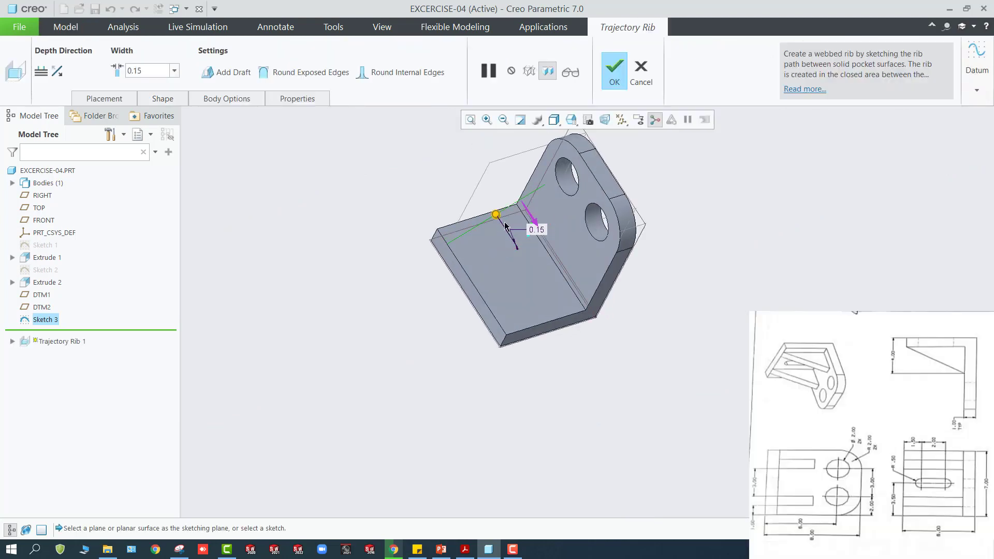
pyautogui.scroll(-3, 526, 200)
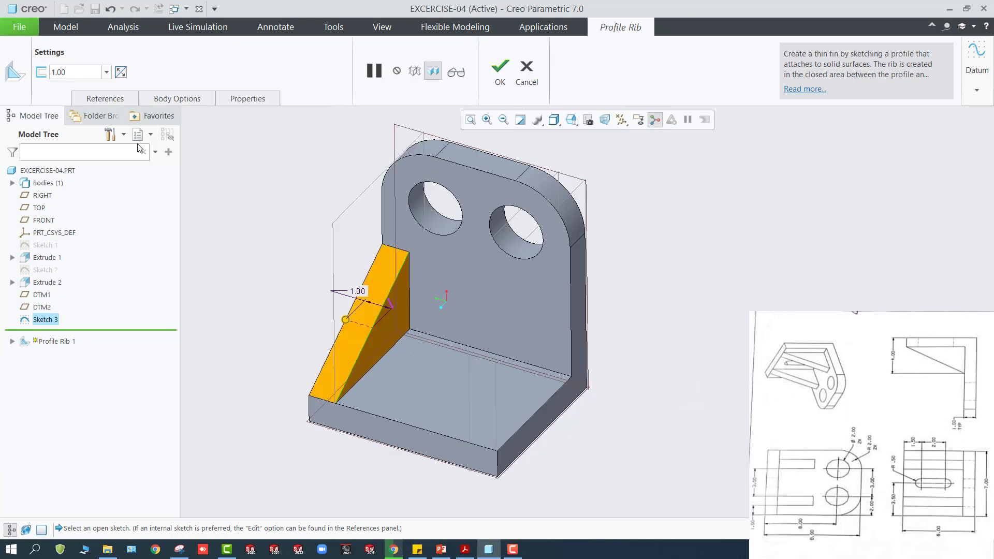
pyautogui.click(122, 73)
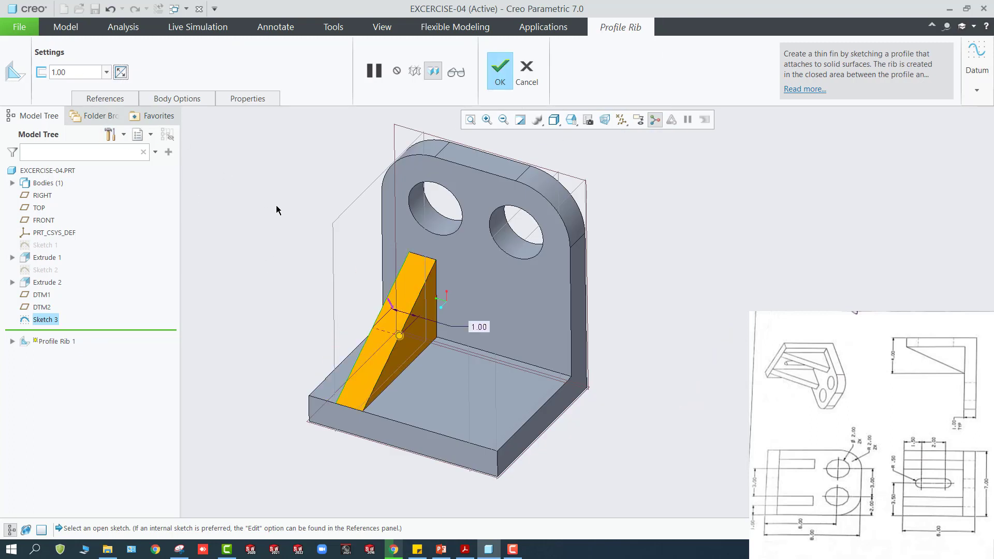
pyautogui.moveTo(277, 211)
pyautogui.mouseDown(button='middle')
pyautogui.moveTo(241, 184)
pyautogui.moveTo(278, 222)
pyautogui.mouseUp(button='middle')
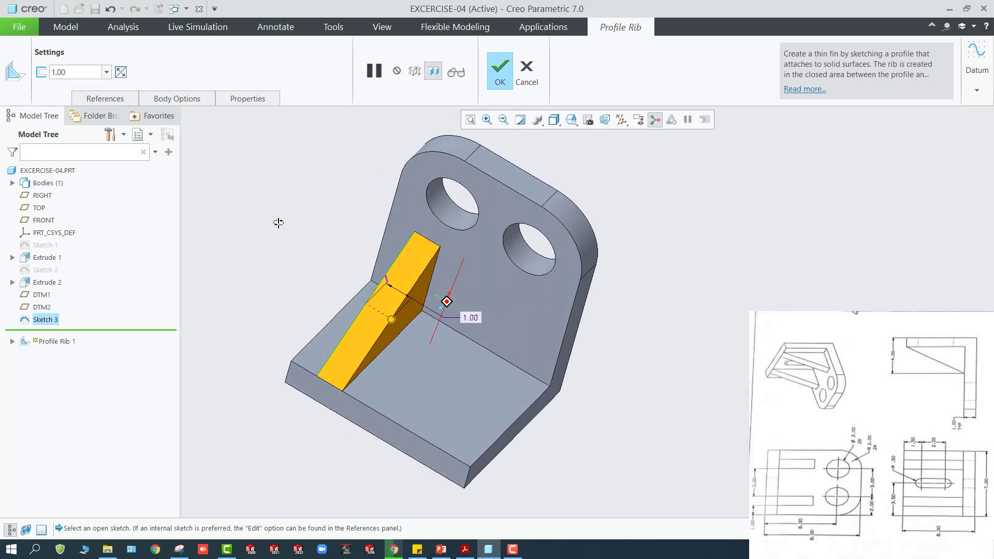
pyautogui.click(500, 70)
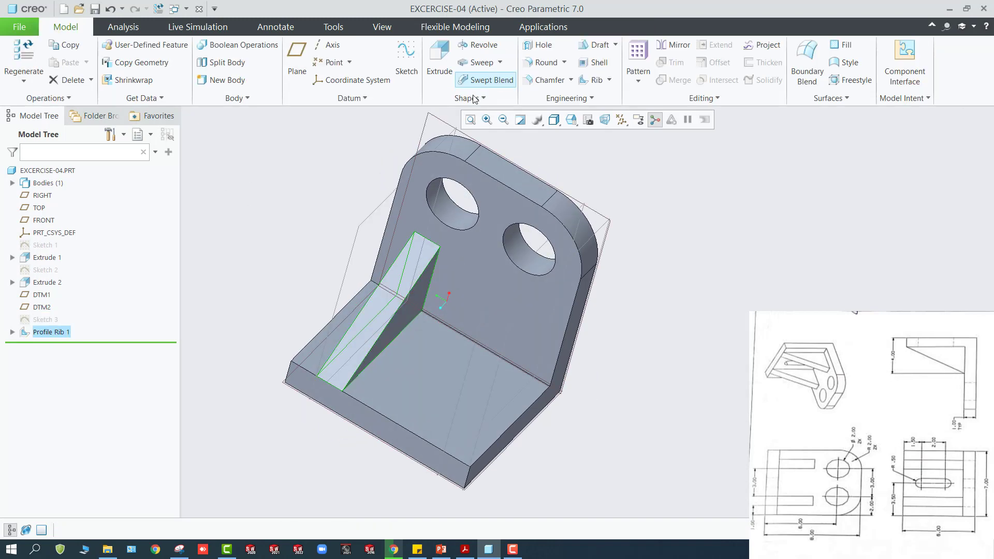
# Sketch on the first offset datum plane a diagonal line matching the first rib's sloping edge and finish the sketch.
pyautogui.moveTo(312, 244); pyautogui.dragTo(297, 240, button='middle')
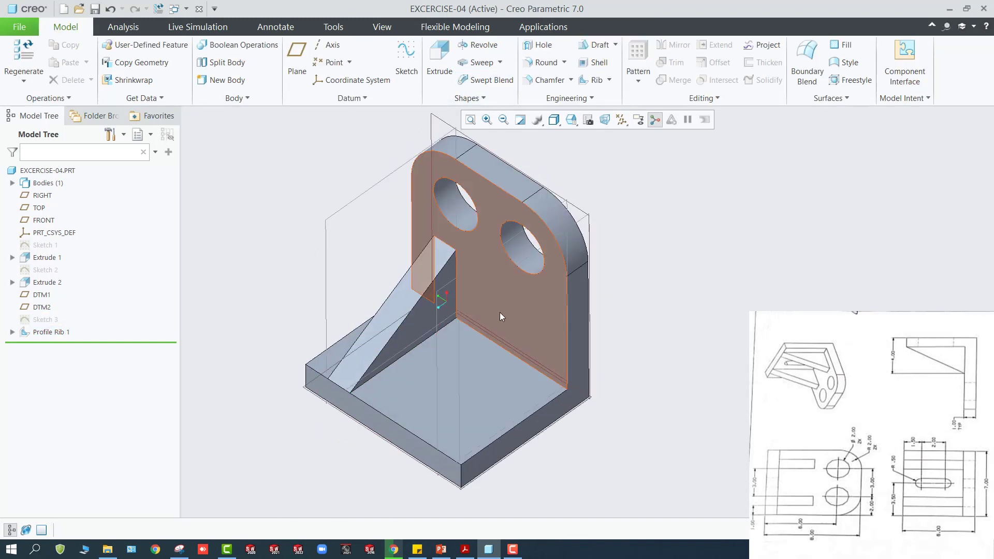
pyautogui.click(445, 293)
pyautogui.click(466, 257)
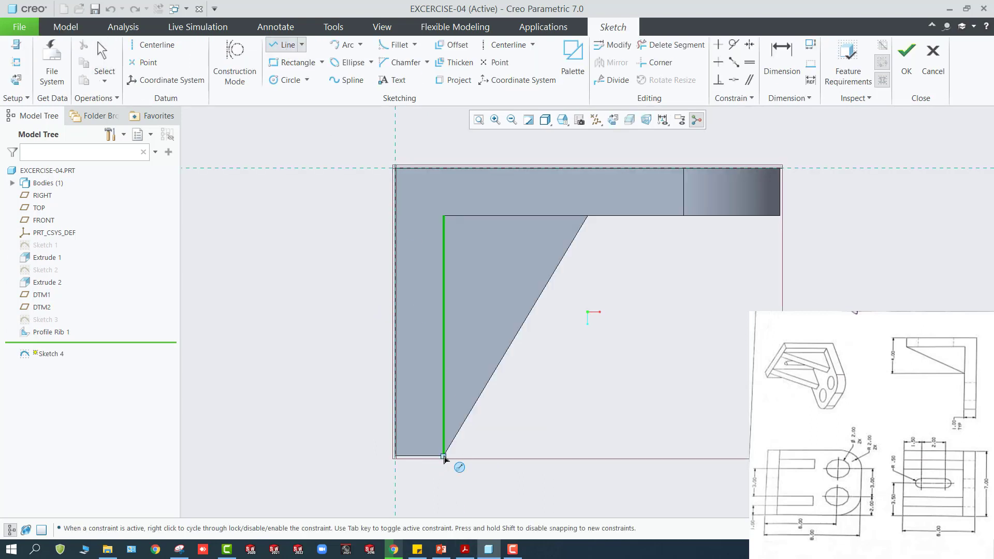
pyautogui.click(444, 456)
pyautogui.click(588, 215)
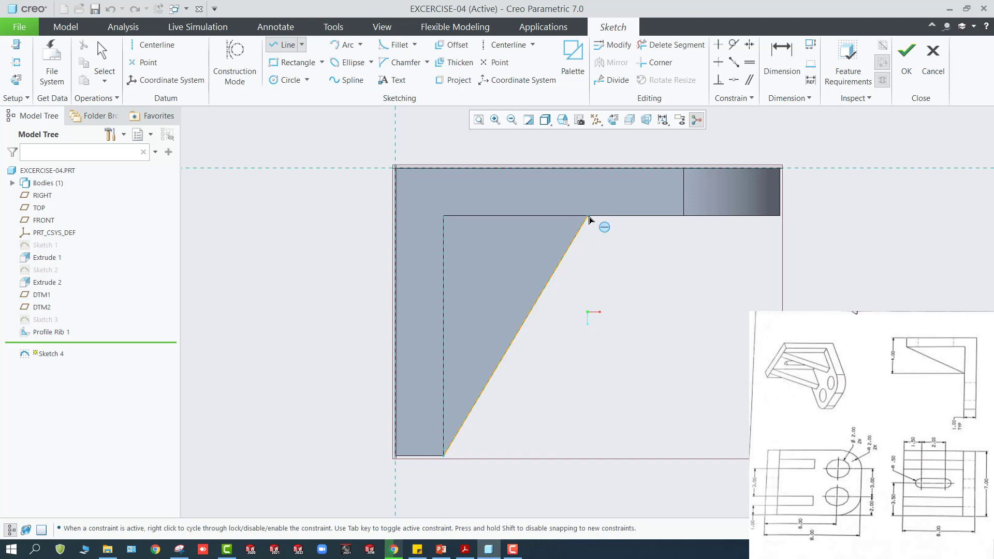
pyautogui.middleClick(614, 290)
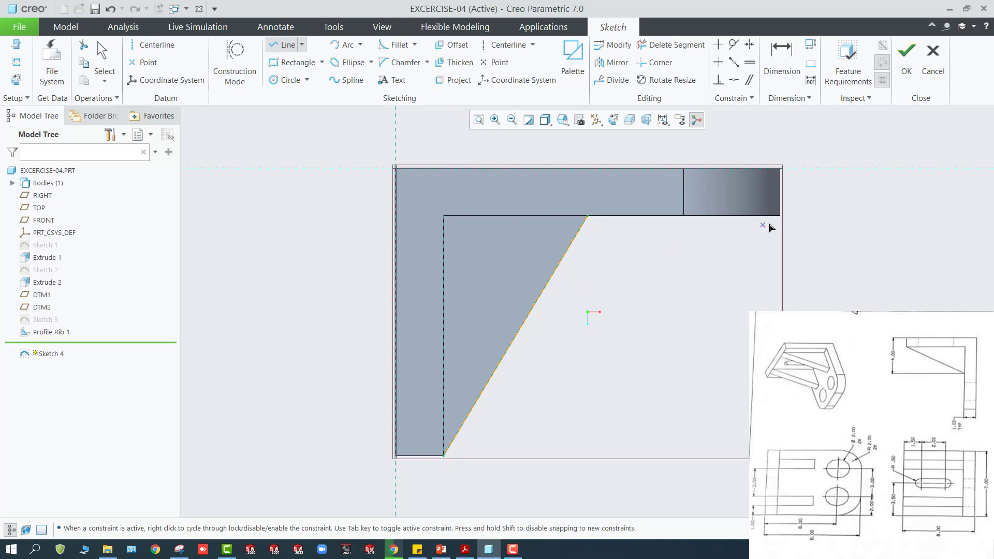
pyautogui.click(906, 57)
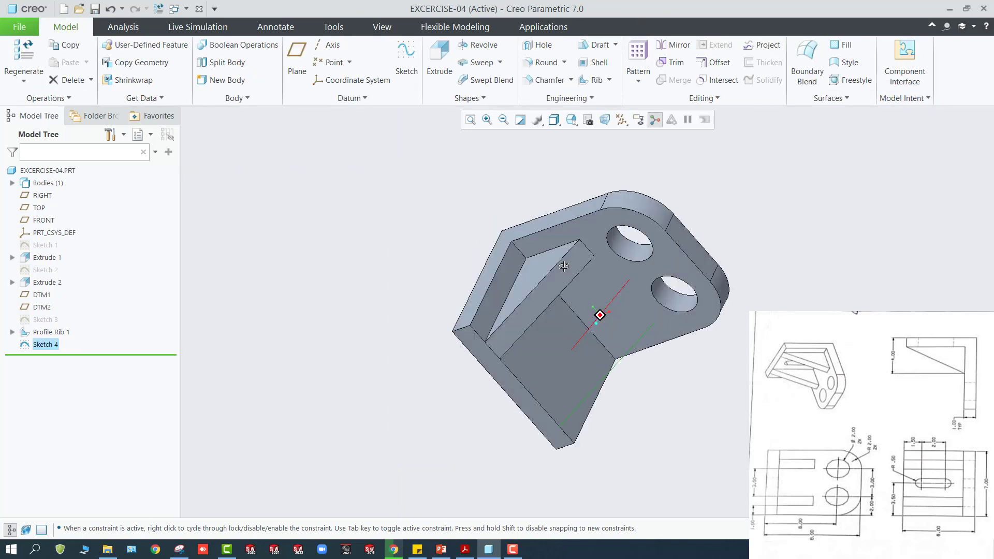
# Start a profile rib from the second diagonal sketch and set its thickness to 1.
pyautogui.moveTo(563, 266); pyautogui.dragTo(409, 328, button='middle')
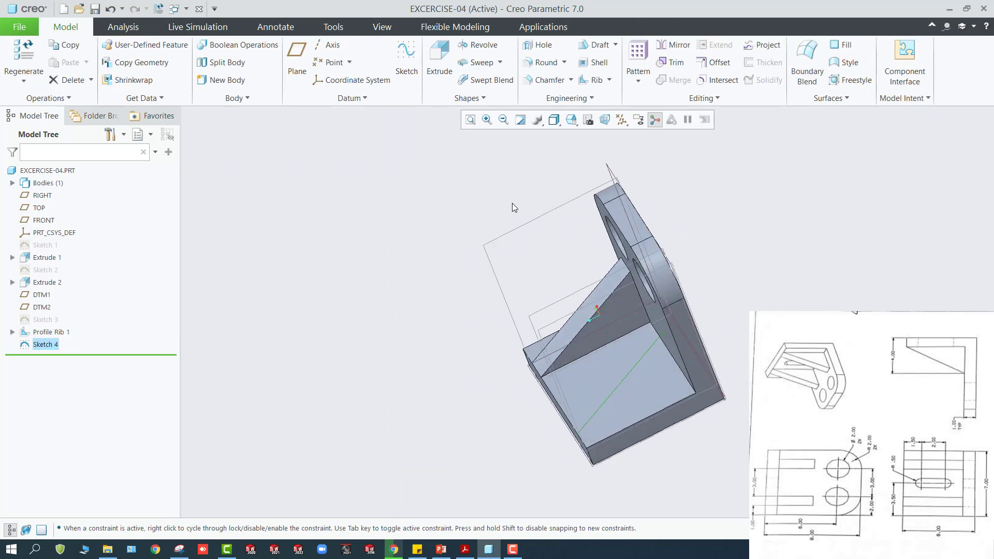
pyautogui.click(609, 80)
pyautogui.click(609, 109)
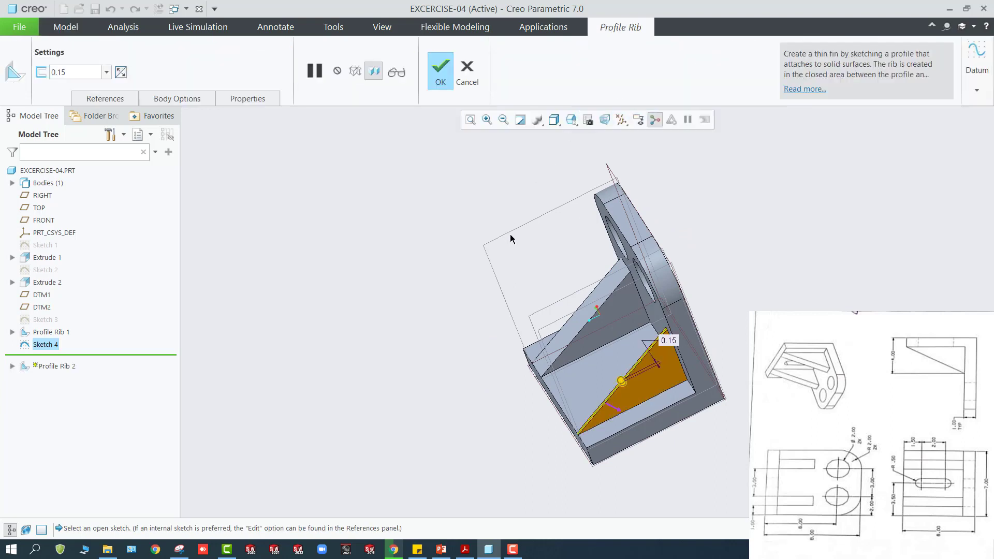
pyautogui.doubleClick(79, 72)
pyautogui.write('1')
pyautogui.press('Return')
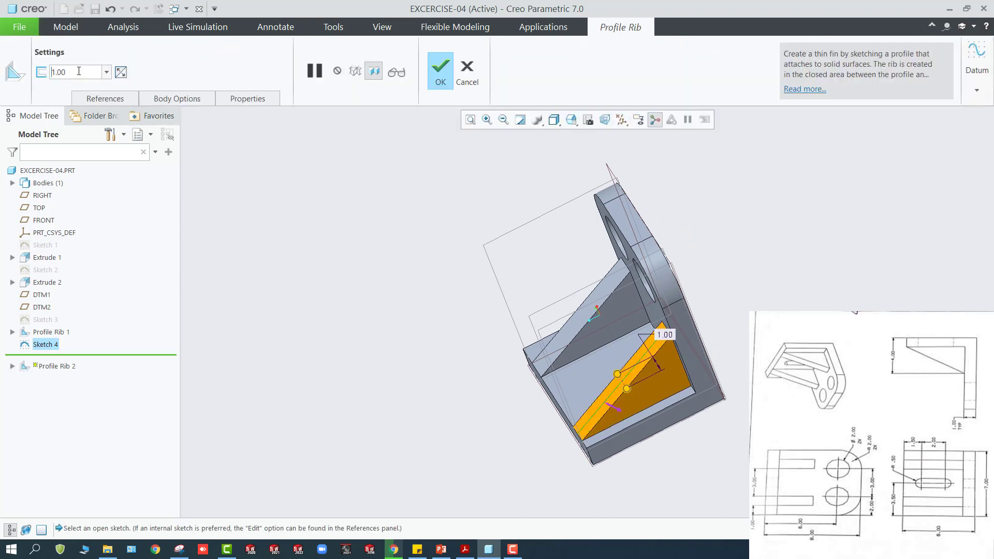
# Flip the second rib's thickness to the inner side of its datum plane and create the rib.
pyautogui.moveTo(473, 316); pyautogui.dragTo(493, 337, button='middle')
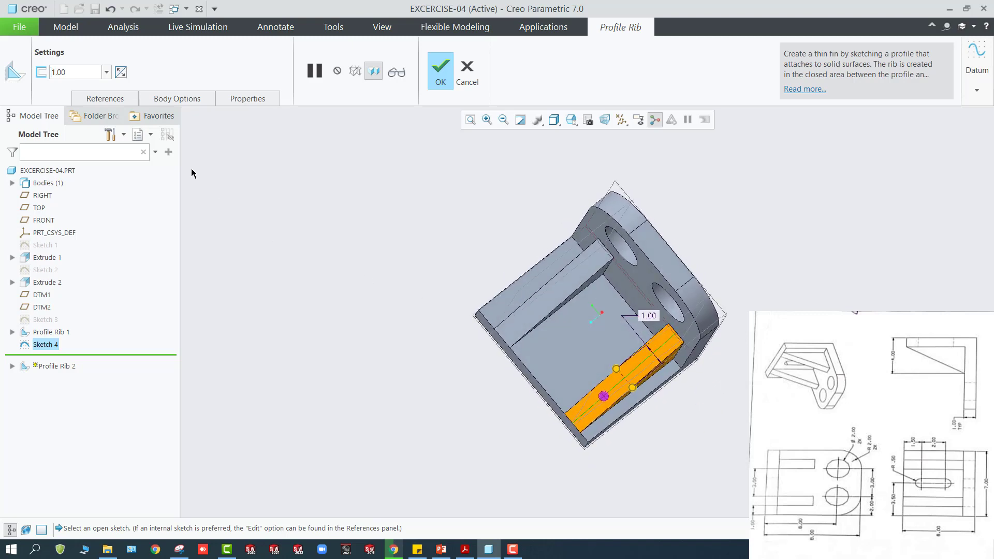
pyautogui.click(121, 72)
pyautogui.click(121, 73)
pyautogui.click(120, 72)
pyautogui.click(120, 73)
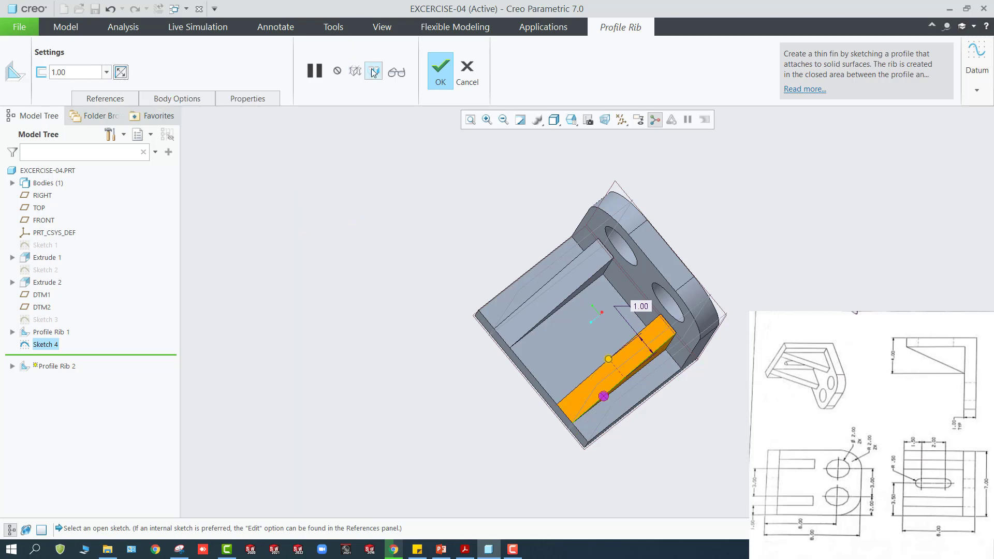
pyautogui.click(439, 72)
pyautogui.hotkey('ctrl', 'd')
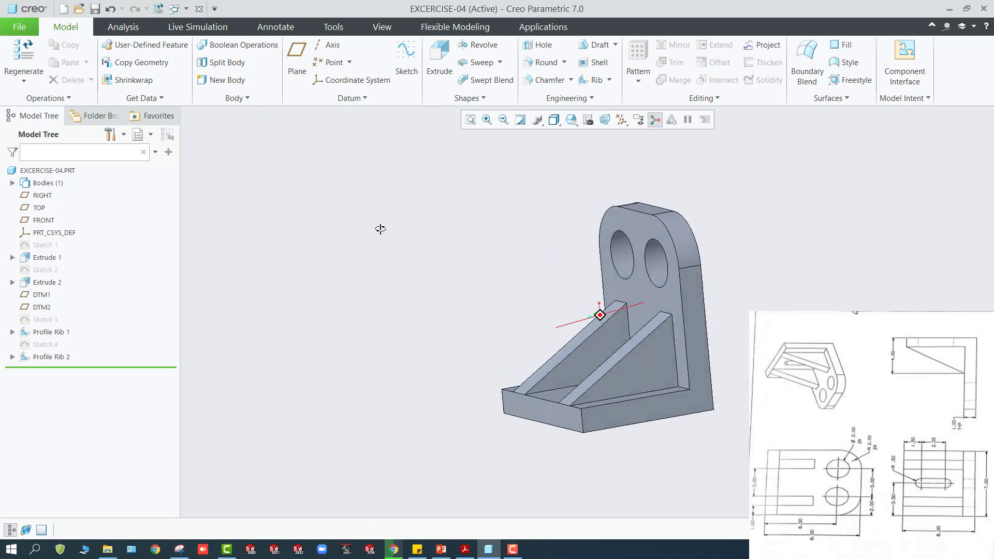
# Turn off the display of datum planes.
pyautogui.moveTo(386, 267); pyautogui.dragTo(405, 300, button='middle')
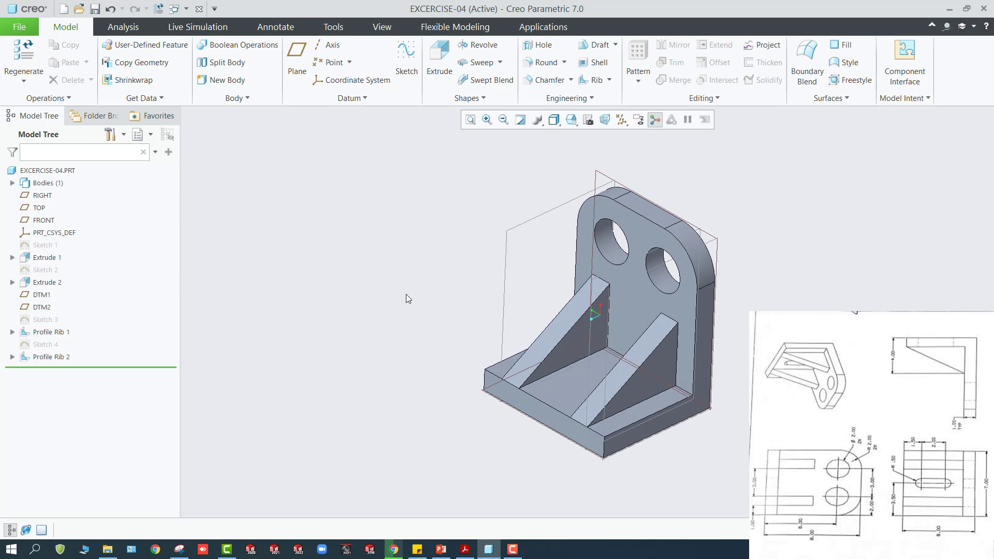
pyautogui.click(560, 396)
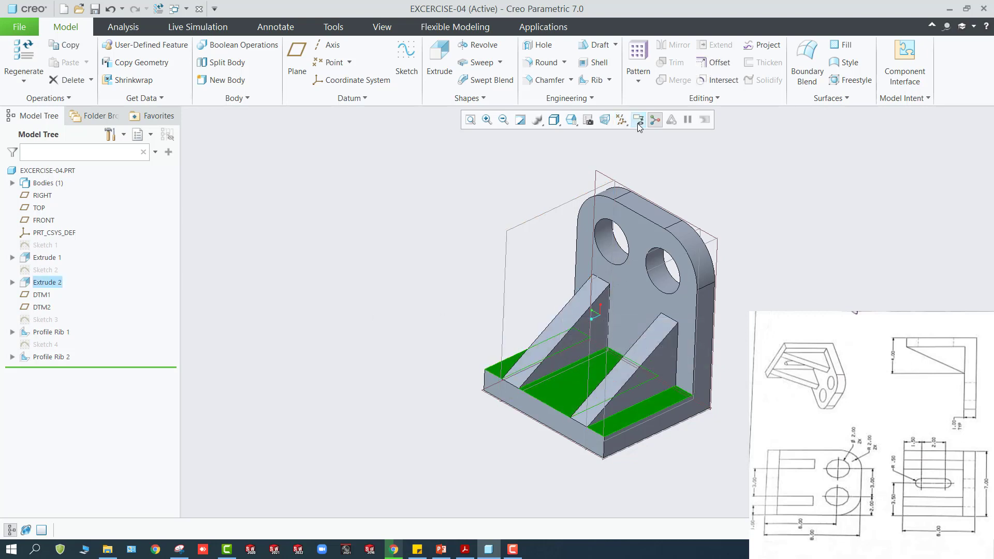
pyautogui.click(622, 121)
pyautogui.click(619, 189)
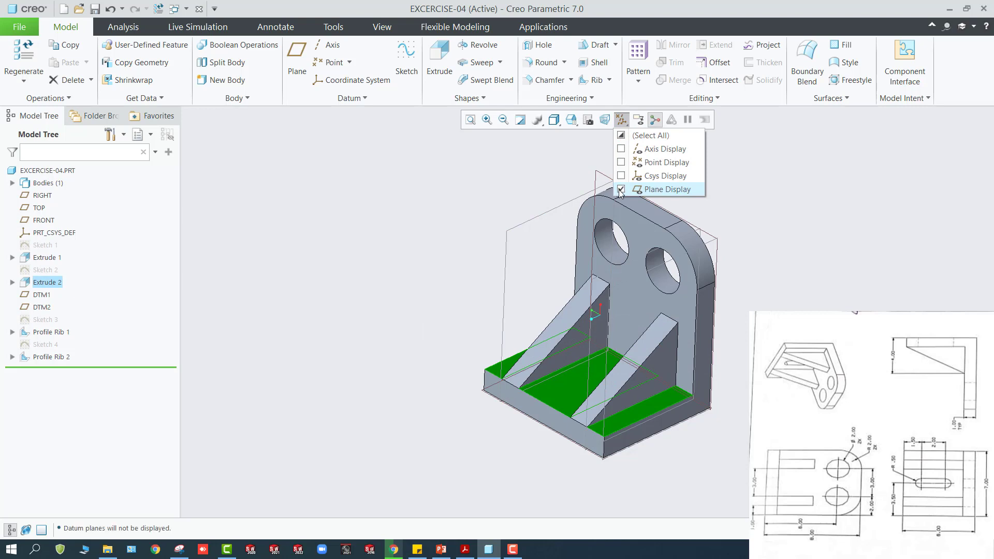
pyautogui.click(475, 232)
# Start a sketch on the base plate's upper face and draw a centre rectangle about 2.81 long between the ribs.
pyautogui.click(573, 387)
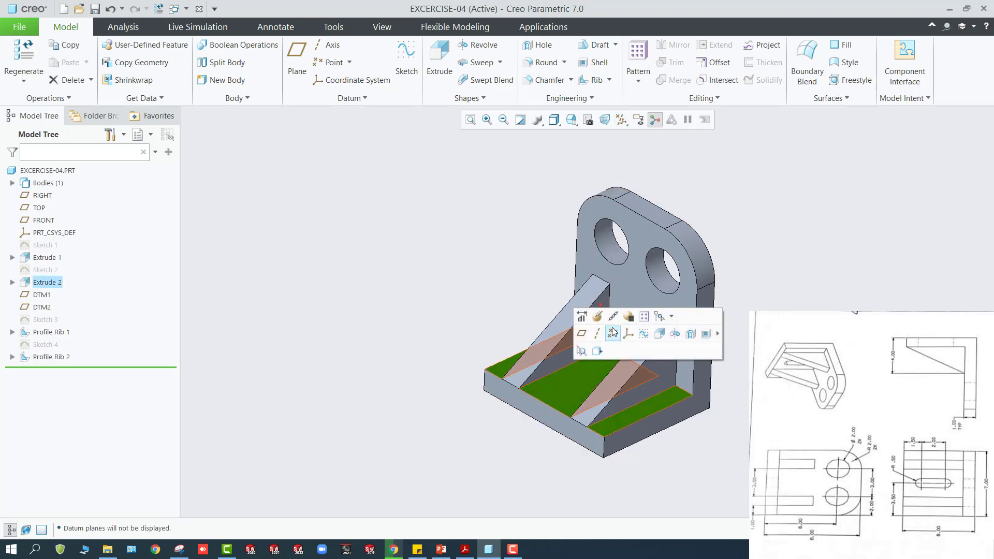
pyautogui.click(637, 334)
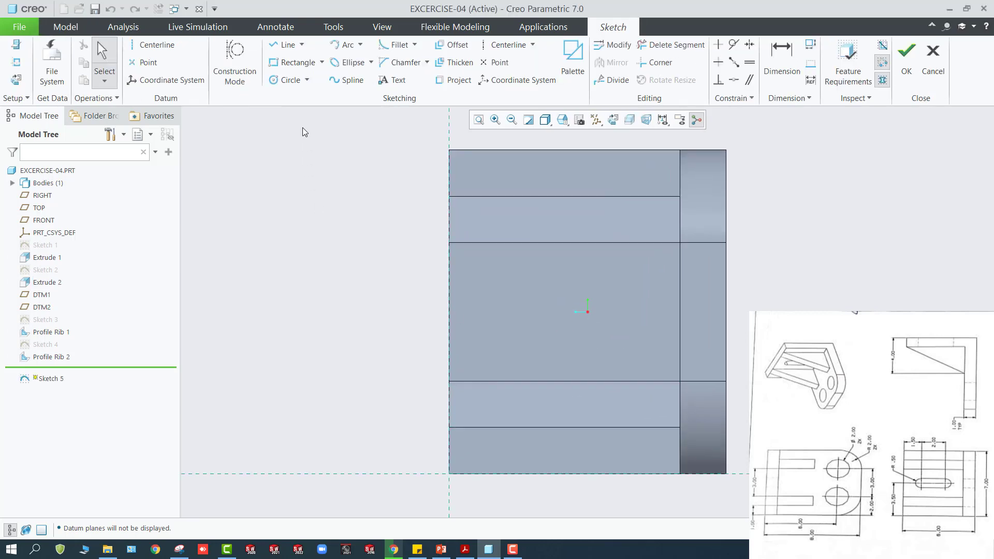
pyautogui.click(322, 63)
pyautogui.click(320, 104)
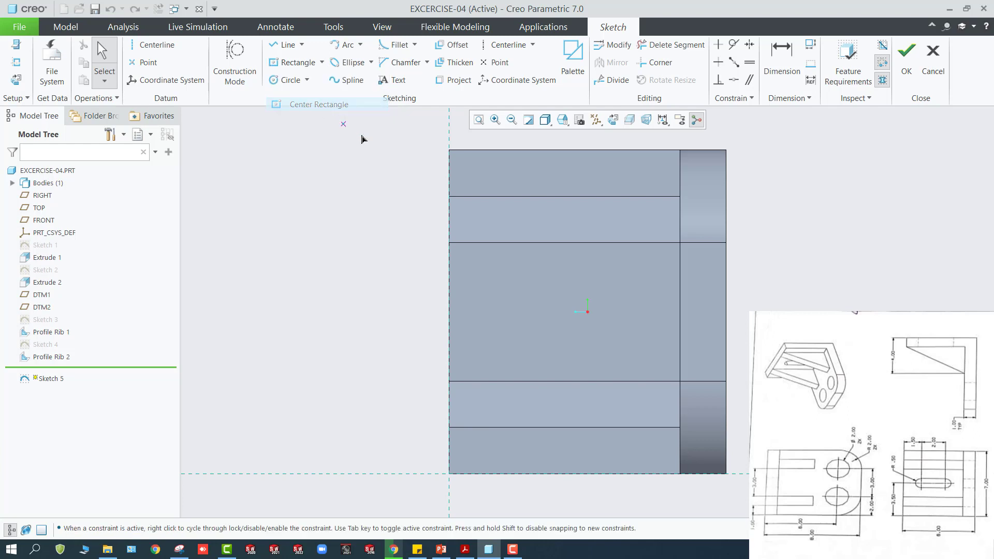
pyautogui.click(560, 314)
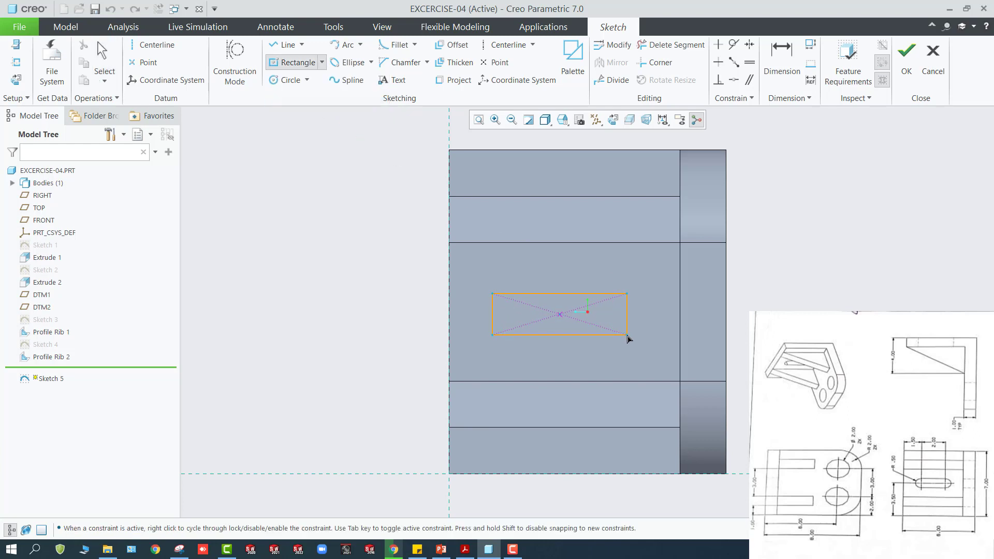
pyautogui.click(626, 335)
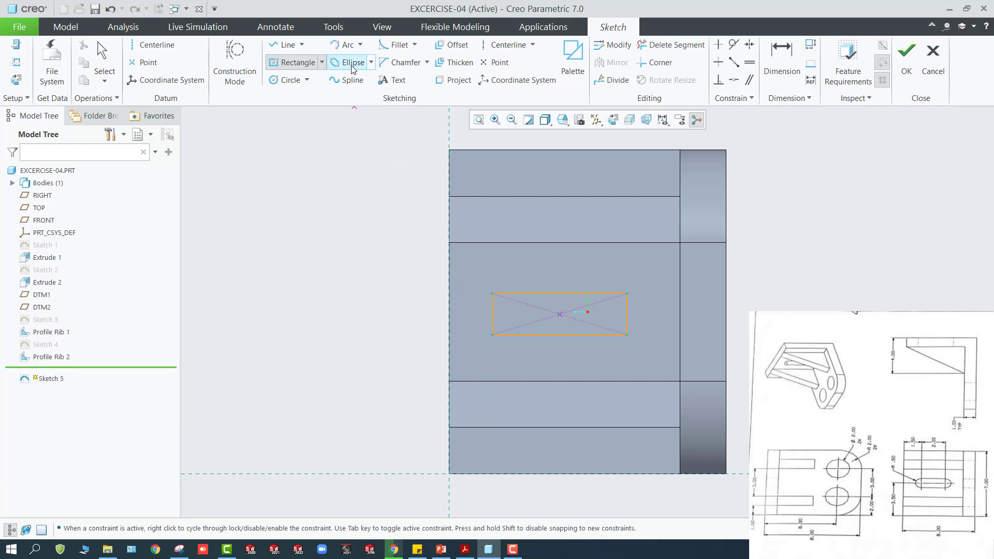
# Draw a circle centred on the midpoint of each short side of the rectangle, passing through that side's corners.
pyautogui.click(362, 45)
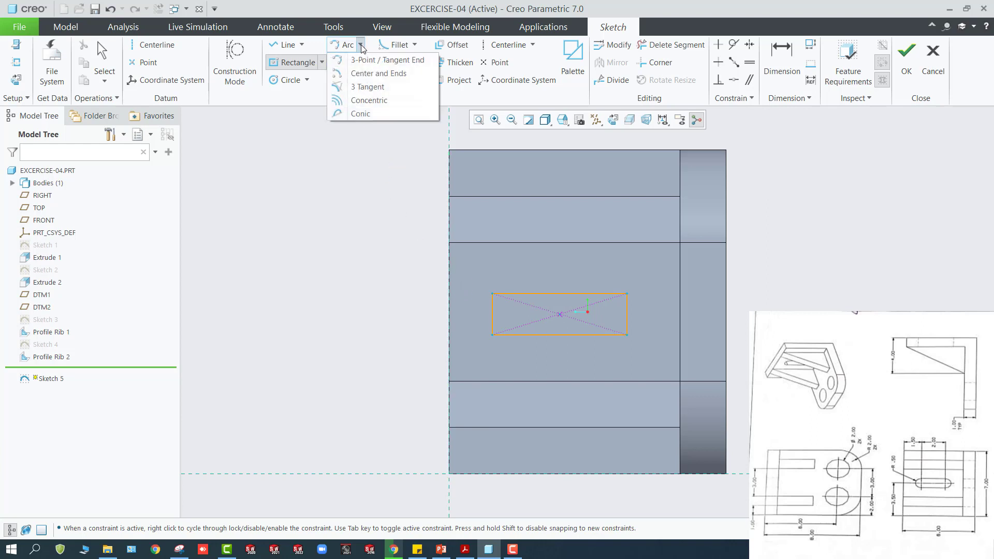
pyautogui.click(286, 83)
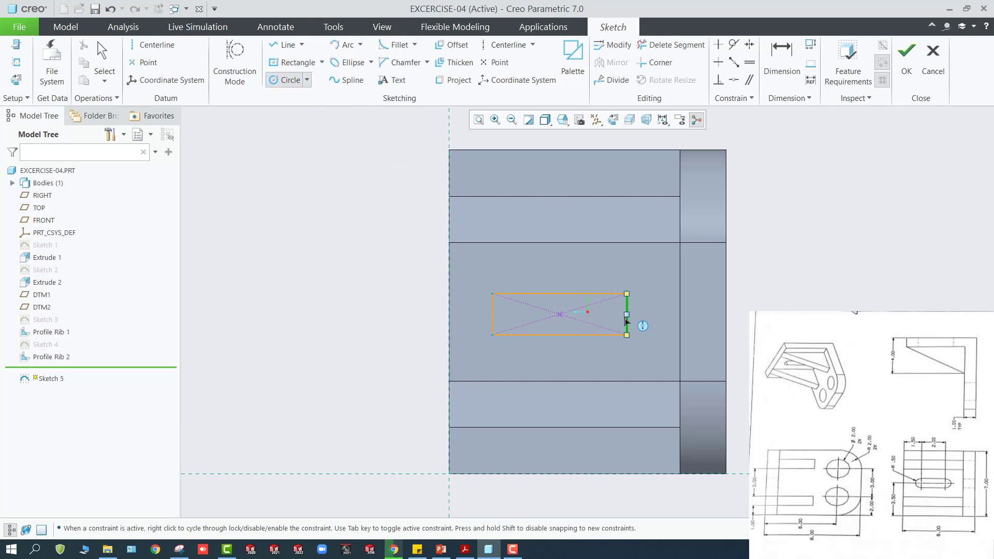
pyautogui.click(626, 314)
pyautogui.click(641, 329)
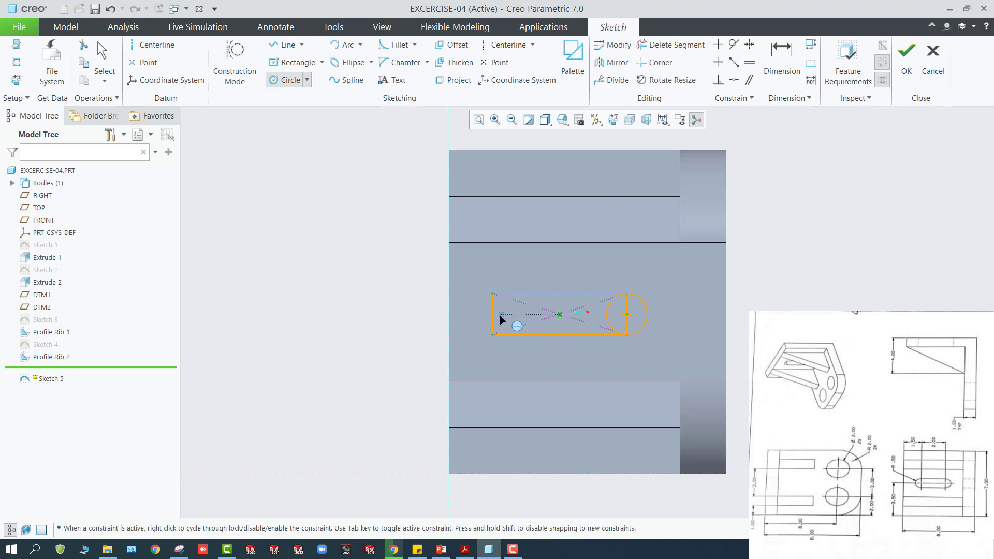
pyautogui.click(492, 315)
pyautogui.click(511, 323)
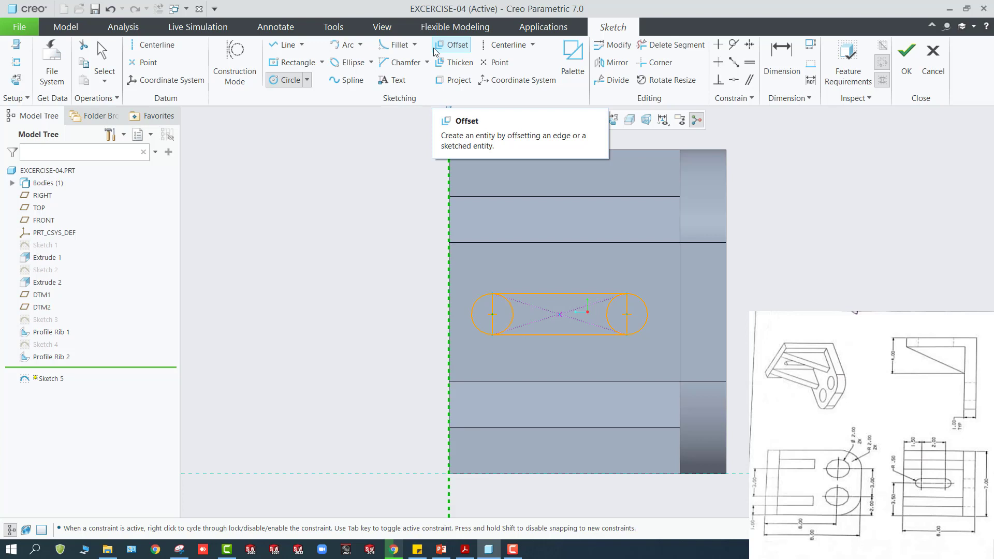
# Trim away the inner arcs of both circles inside the rectangle.
pyautogui.click(670, 45)
pyautogui.scroll(5, 600, 317)
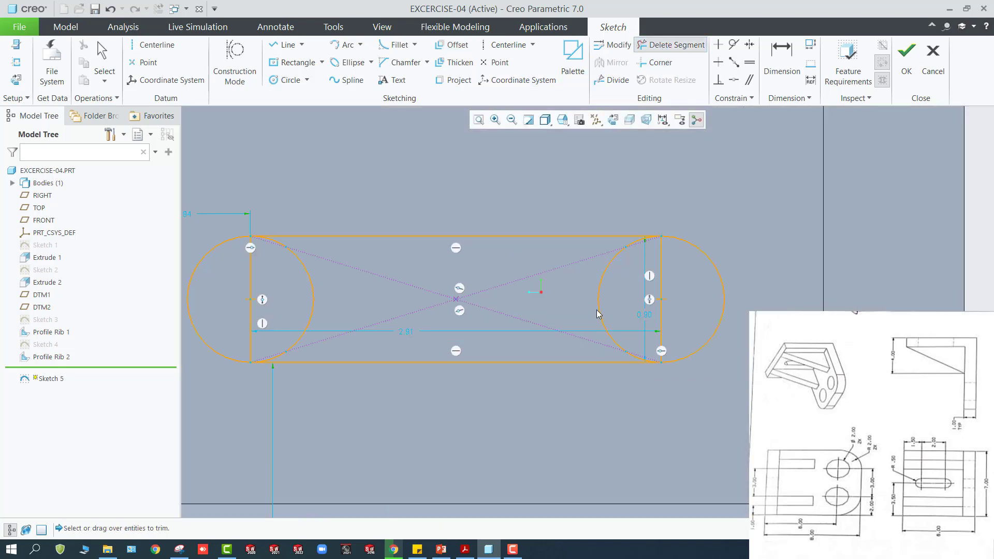
pyautogui.moveTo(598, 314); pyautogui.dragTo(583, 306)
pyautogui.moveTo(286, 284); pyautogui.dragTo(326, 303)
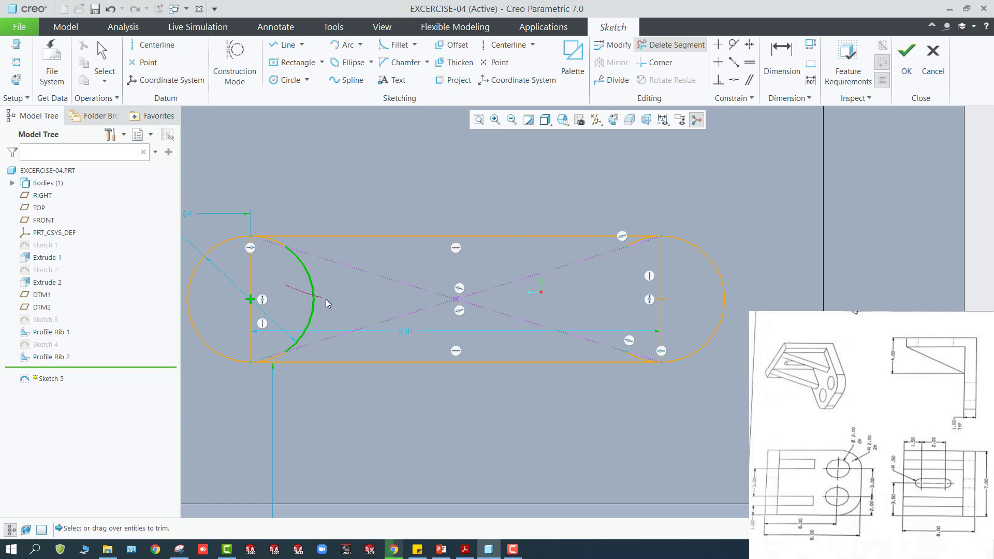
# Trim the leftover arc fragments at the corners and the rectangle's short sides, leaving a closed slot outline.
pyautogui.scroll(4, 287, 246)
pyautogui.moveTo(291, 248); pyautogui.dragTo(269, 237)
pyautogui.scroll(-4, 288, 295)
pyautogui.scroll(4, 321, 377)
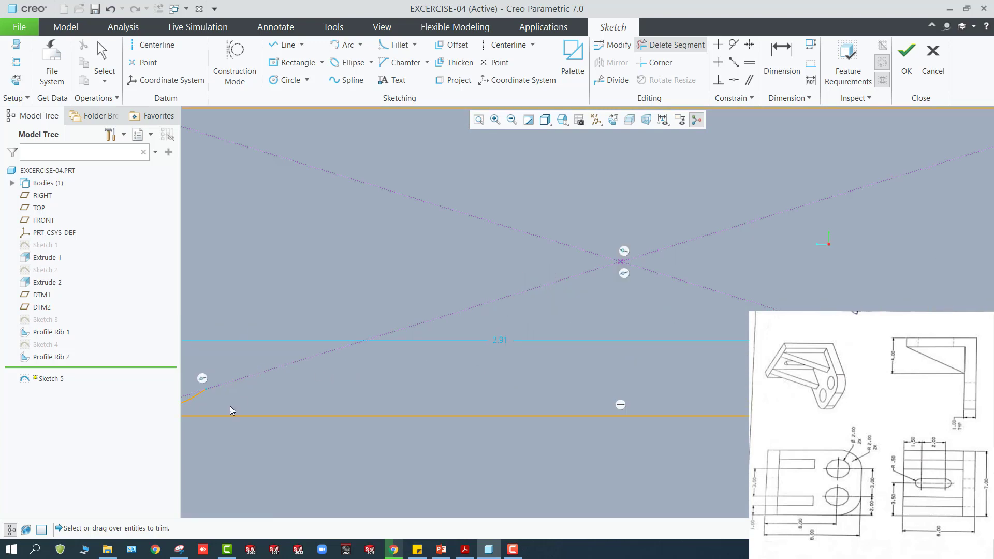
pyautogui.scroll(-3, 231, 411)
pyautogui.moveTo(223, 408); pyautogui.dragTo(202, 407)
pyautogui.moveTo(823, 282)
pyautogui.mouseDown()
pyautogui.moveTo(784, 266)
pyautogui.moveTo(787, 228)
pyautogui.moveTo(779, 218)
pyautogui.moveTo(775, 227)
pyautogui.mouseUp()
pyautogui.scroll(4, 748, 228)
pyautogui.scroll(-5, 765, 267)
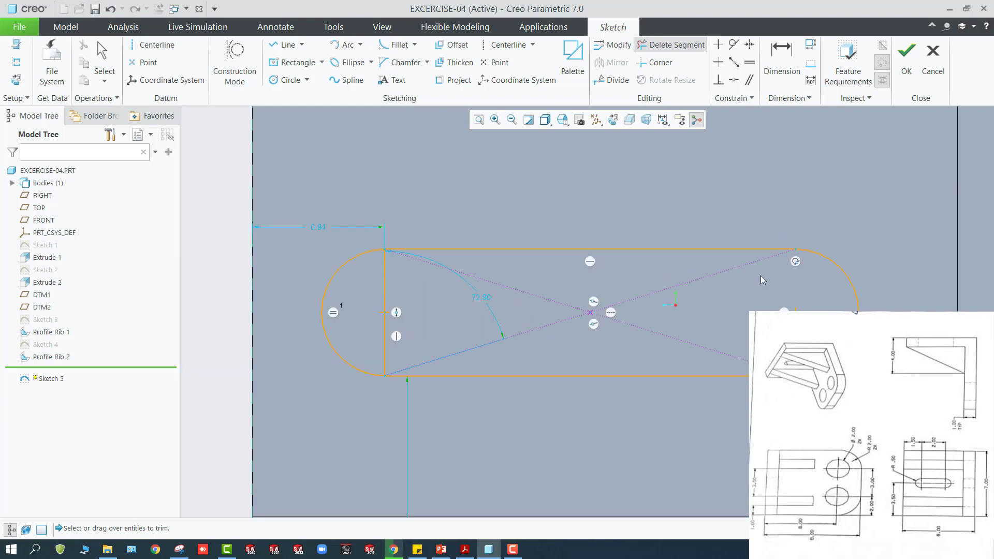
pyautogui.scroll(4, 756, 384)
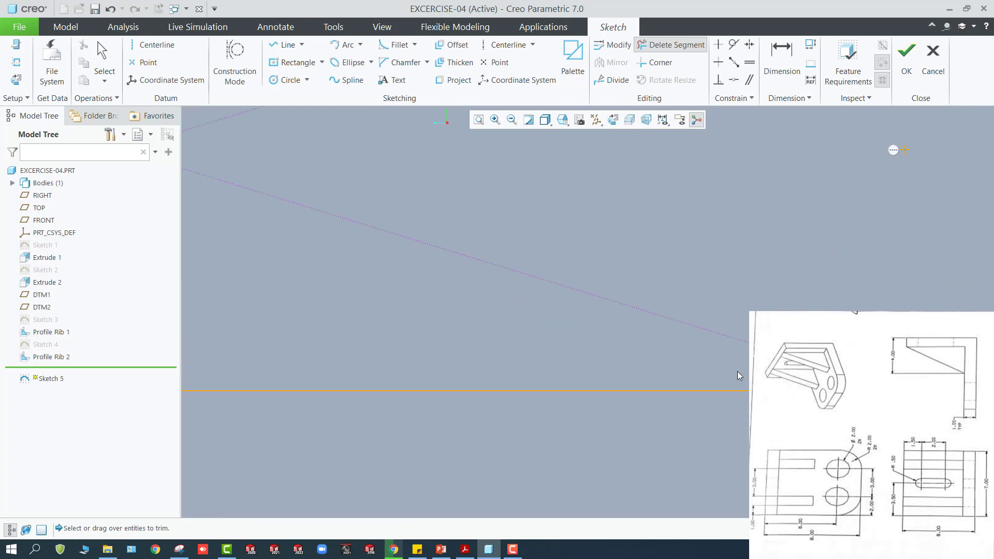
pyautogui.scroll(-4, 448, 298)
pyautogui.scroll(5, 449, 298)
pyautogui.moveTo(400, 261)
pyautogui.mouseDown()
pyautogui.moveTo(355, 255)
pyautogui.moveTo(397, 290)
pyautogui.mouseUp()
pyautogui.scroll(-2, 409, 290)
pyautogui.scroll(-4, 455, 305)
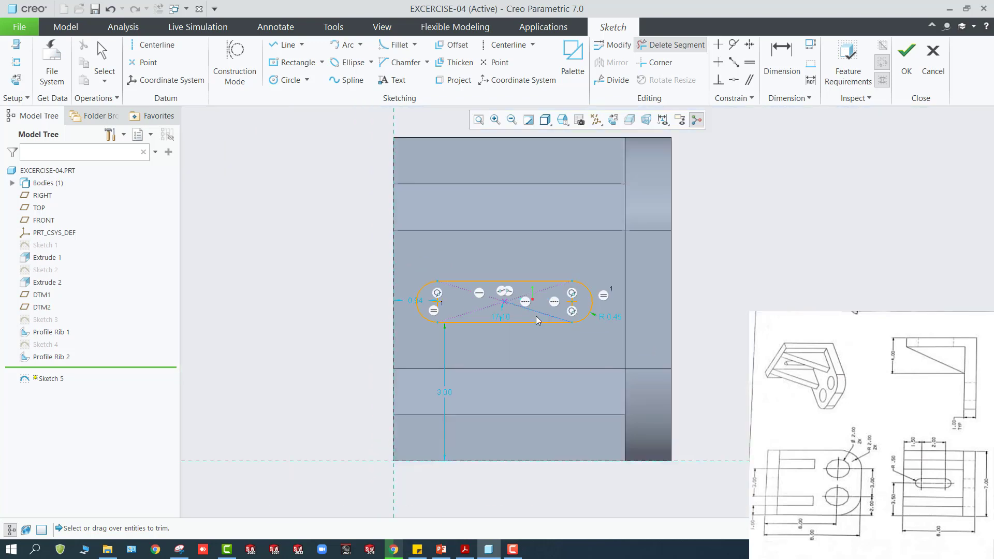
pyautogui.middleClick(527, 349)
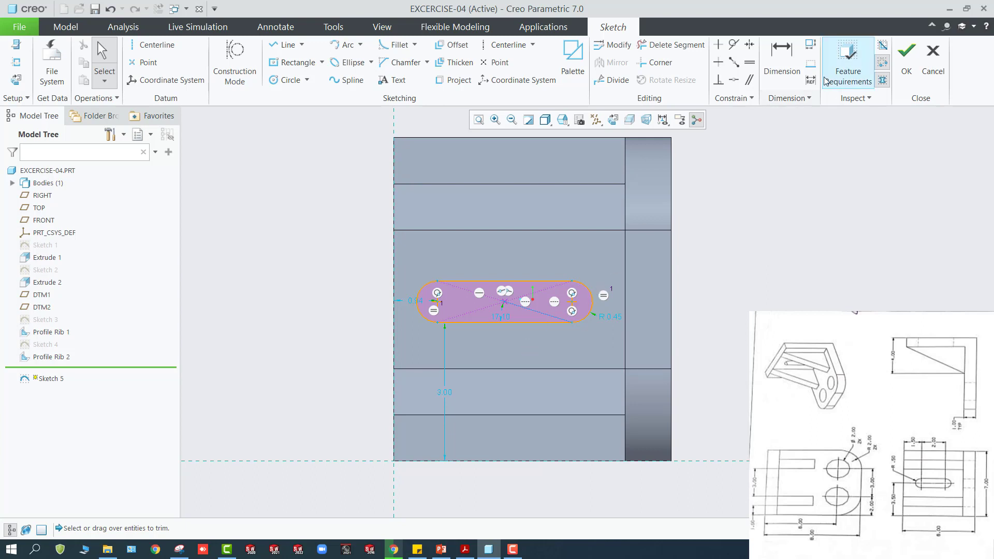
# Dimension the slot's end radius as 0.5 and the distance between its two arc centres as 2.
pyautogui.click(775, 64)
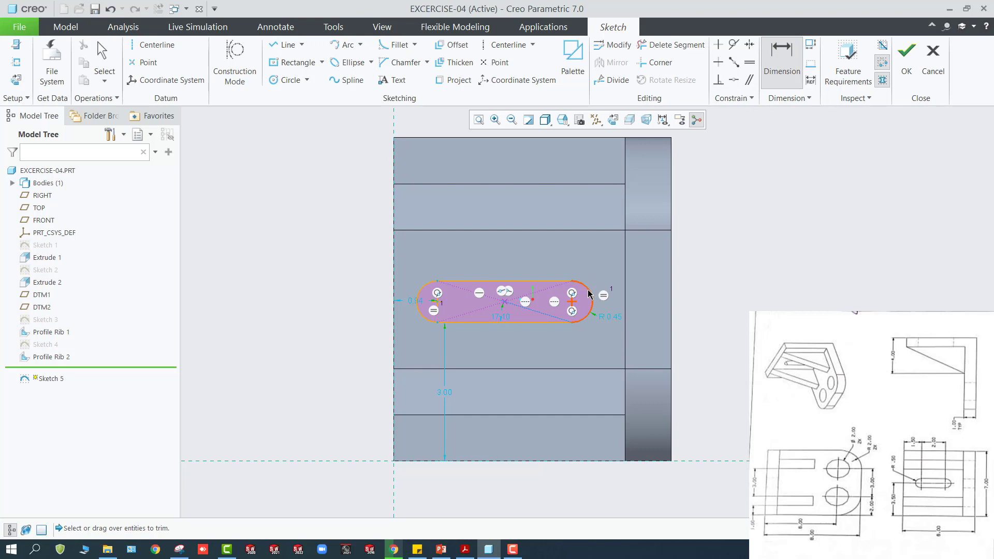
pyautogui.click(610, 275)
pyautogui.middleClick(613, 277)
pyautogui.write('.5')
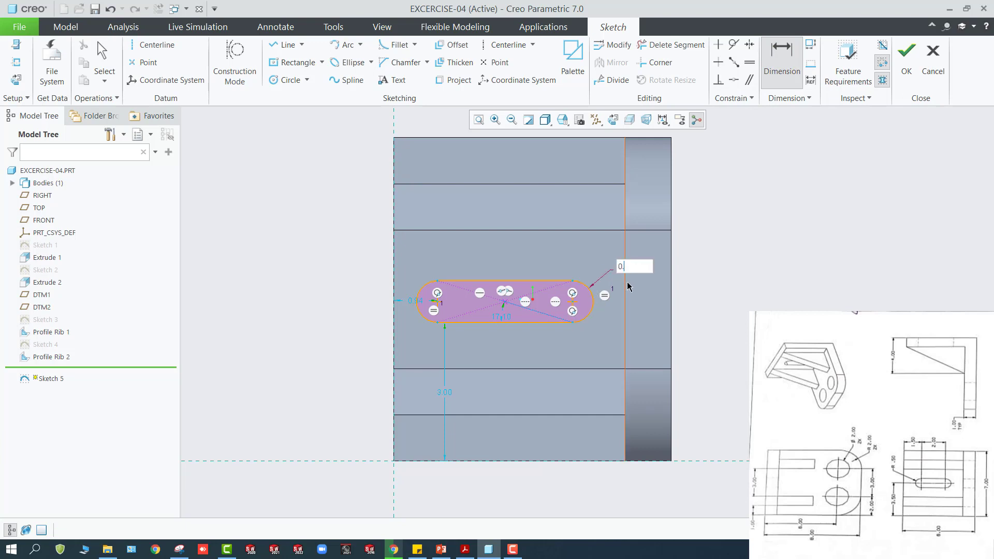
pyautogui.press('Return')
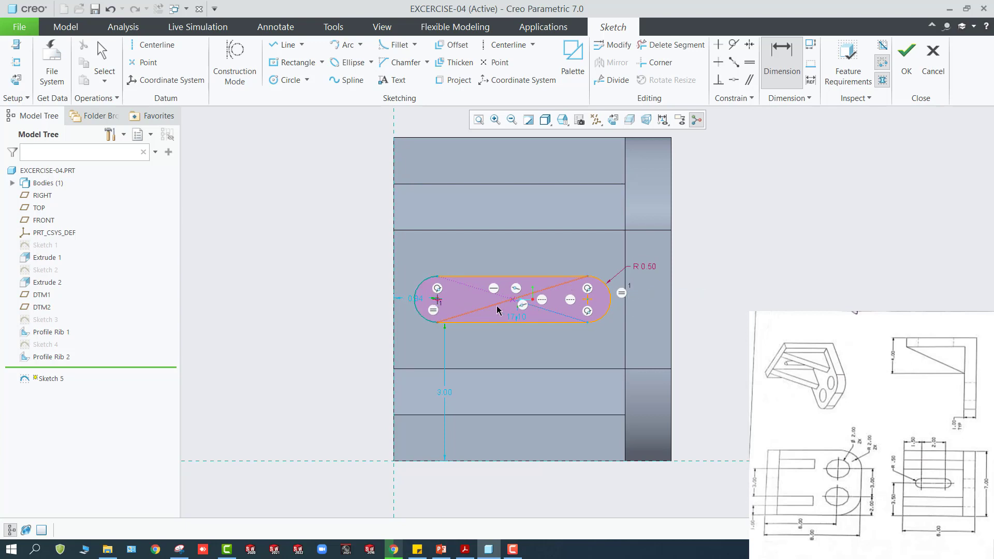
pyautogui.click(609, 307)
pyautogui.middleClick(514, 260)
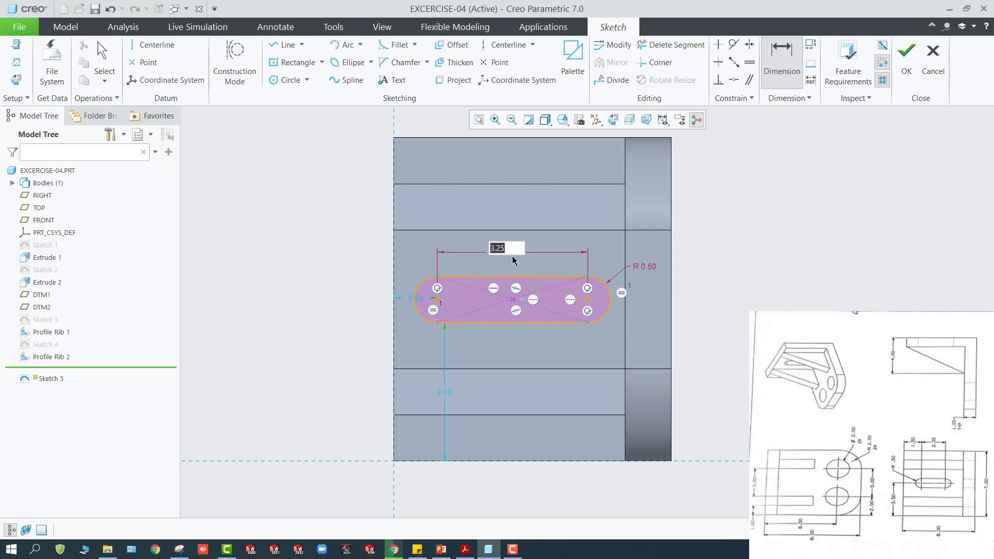
pyautogui.write('2')
pyautogui.press('Return')
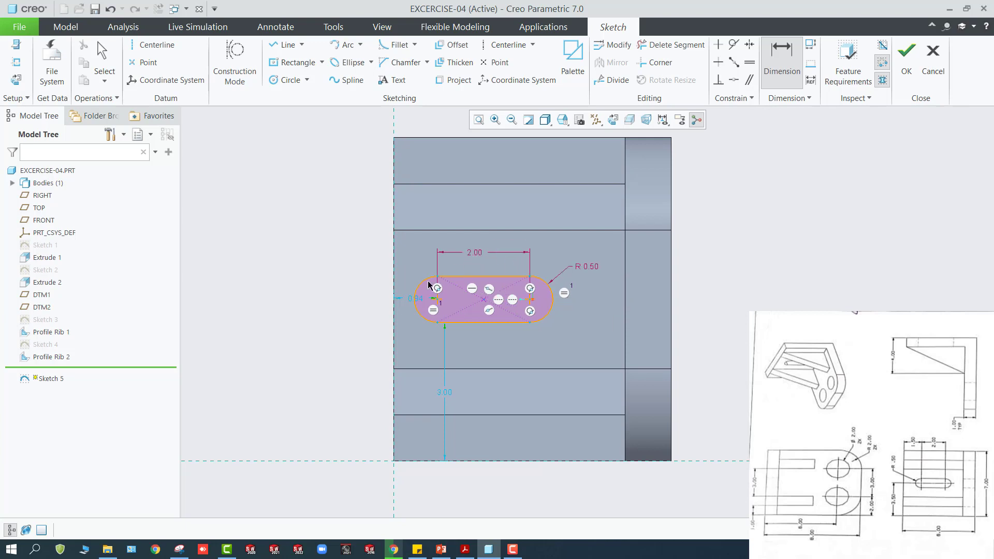
# Dimension the slot's nearer arc centre 1.5 from the base plate's free front edge.
pyautogui.moveTo(417, 286); pyautogui.dragTo(383, 296, button='middle')
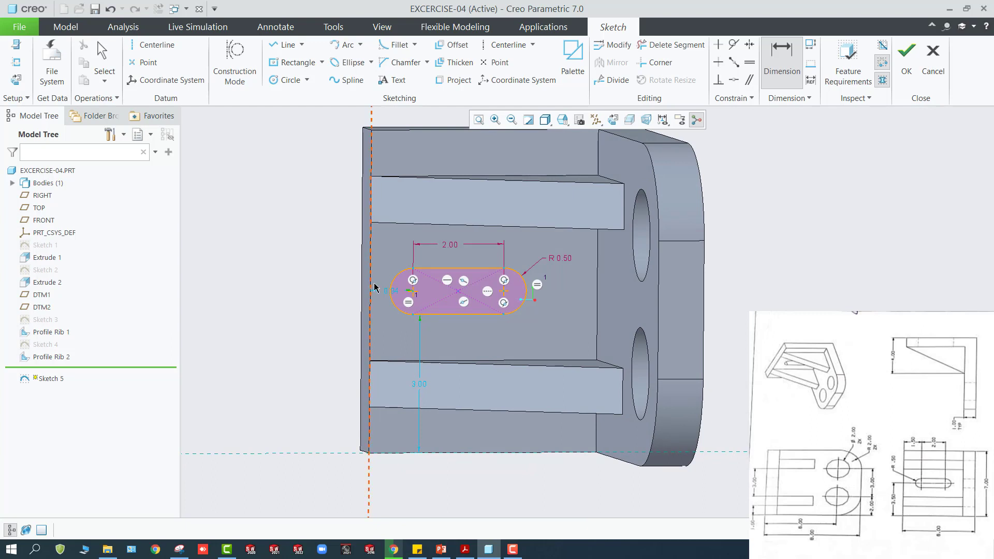
pyautogui.click(371, 285)
pyautogui.click(413, 293)
pyautogui.middleClick(404, 244)
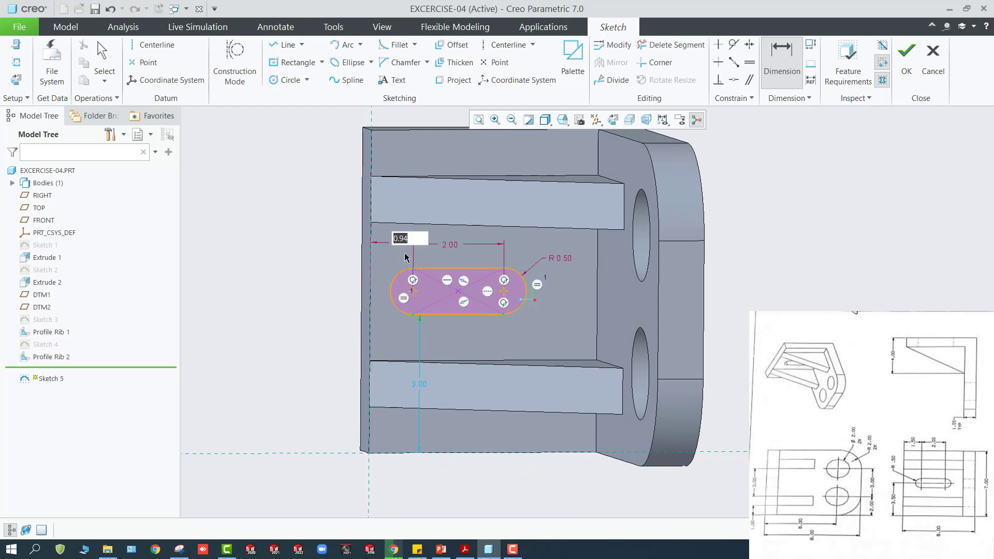
pyautogui.write('1.5')
pyautogui.press('Return')
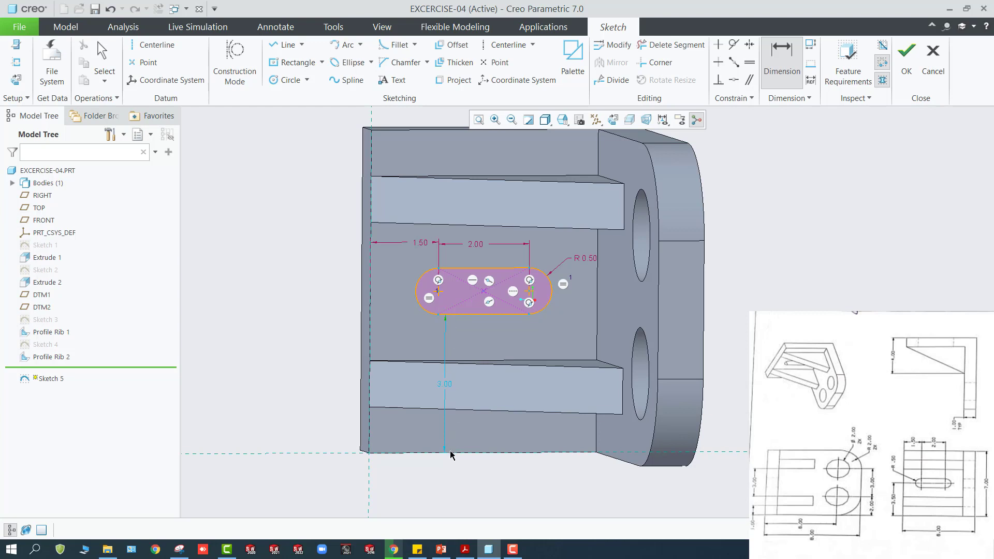
# Dimension the slot's lower straight edge 3.5 from the horizontal reference along the base plate's side.
pyautogui.click(471, 319)
pyautogui.middleClick(332, 369)
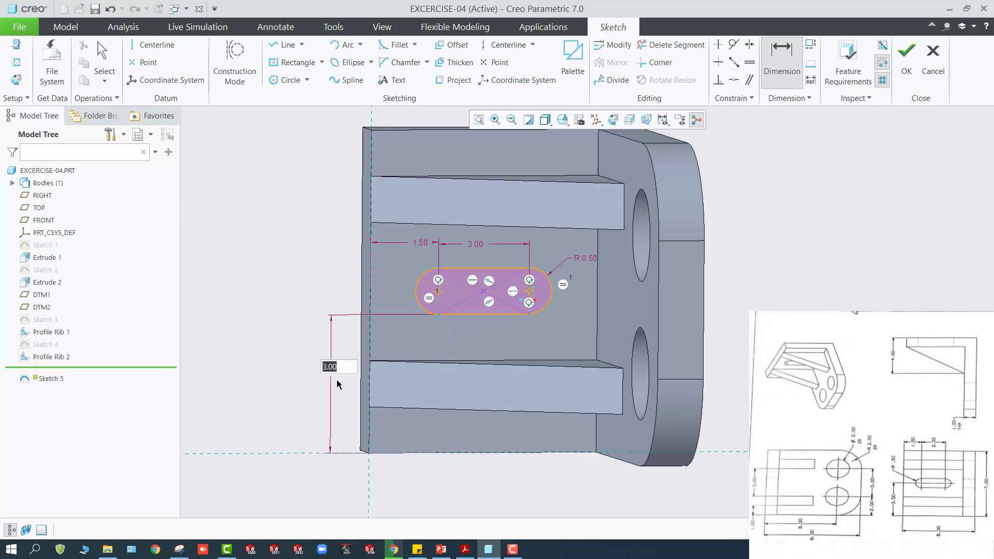
pyautogui.write('3.5')
pyautogui.press('Return')
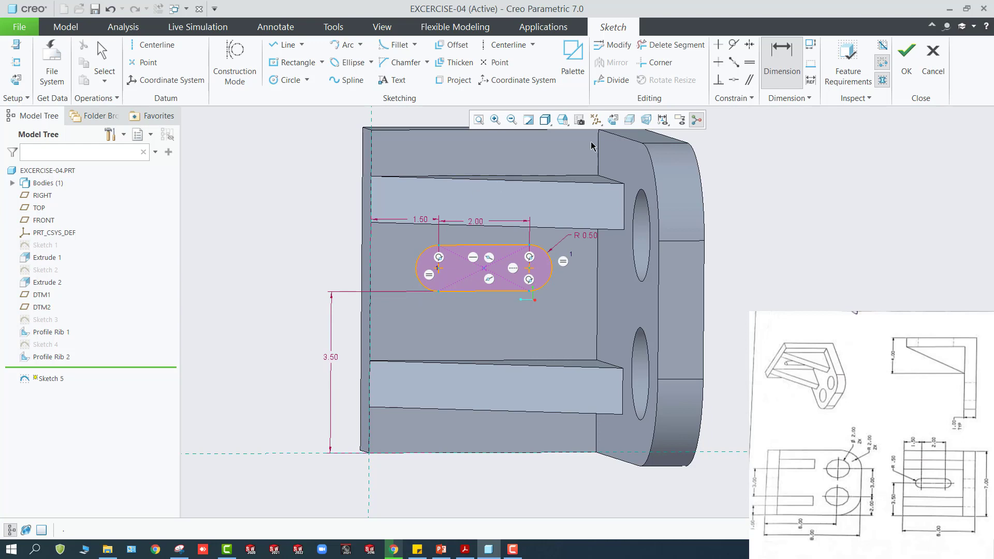
# Change the slot's distance from the horizontal reference to 3 and finish the sketch.
pyautogui.click(613, 121)
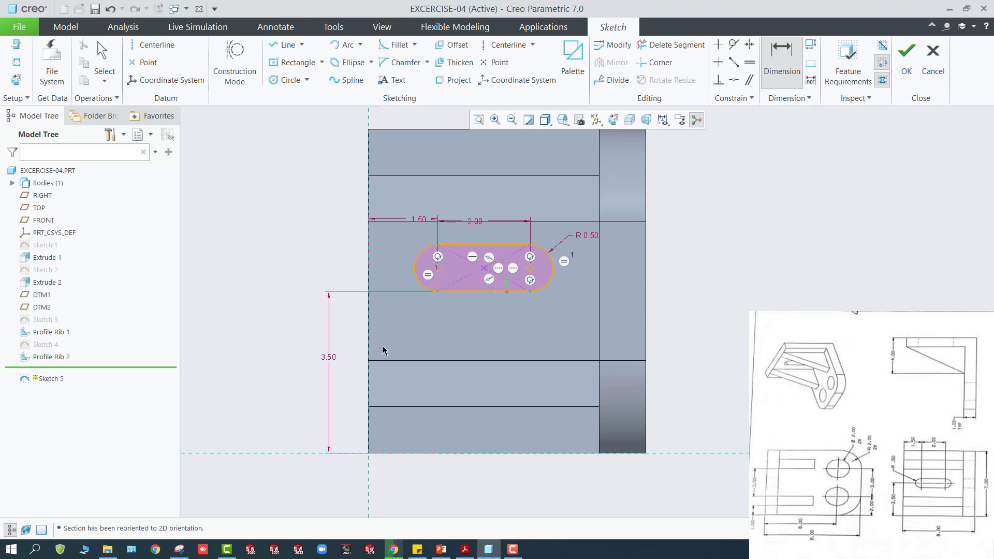
pyautogui.doubleClick(331, 357)
pyautogui.write('3')
pyautogui.press('Return')
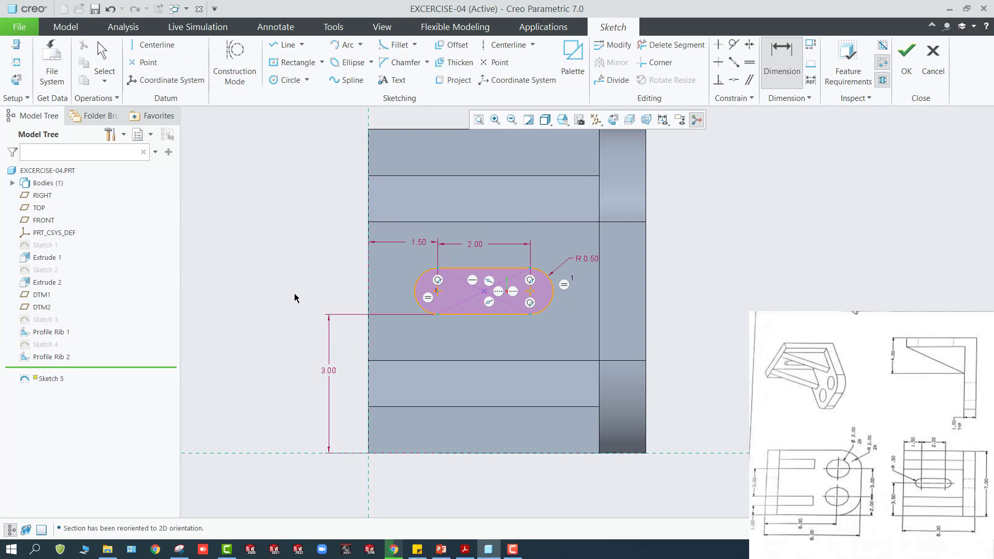
pyautogui.click(906, 61)
pyautogui.scroll(-3, 845, 208)
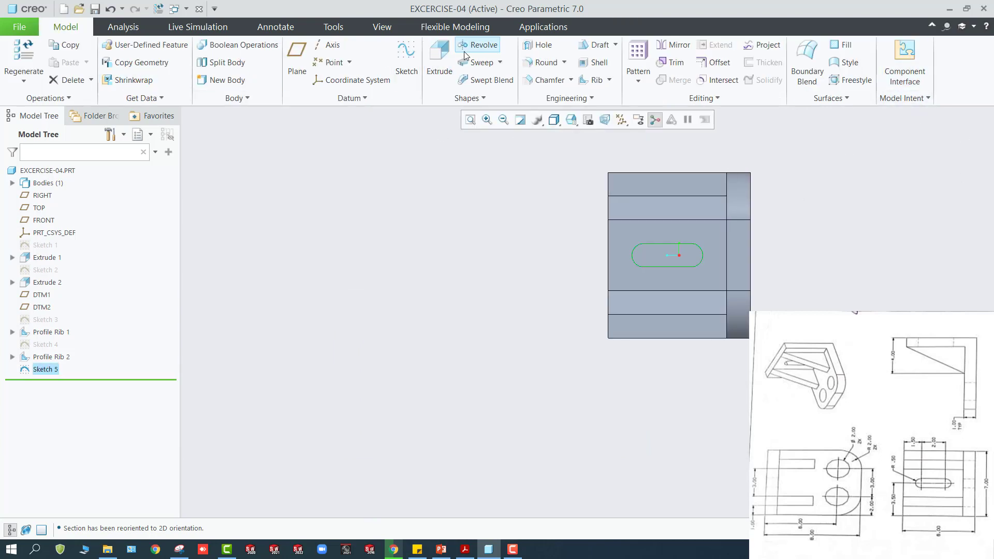
# Extrude the slot sketch 2.00 deep as a material-removing cut, flipped so that it runs through the base plate.
pyautogui.click(440, 57)
pyautogui.click(257, 59)
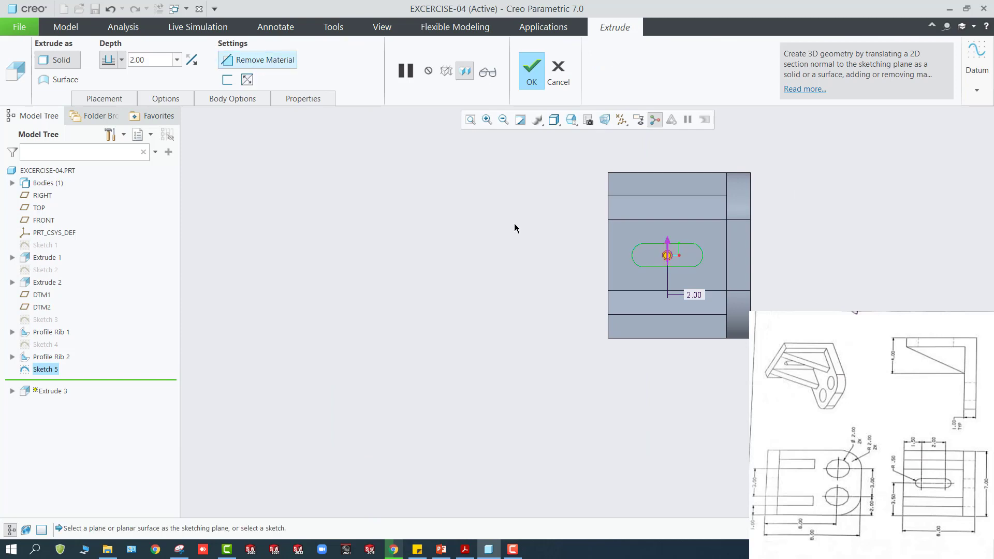
pyautogui.hotkey('ctrl', 'd')
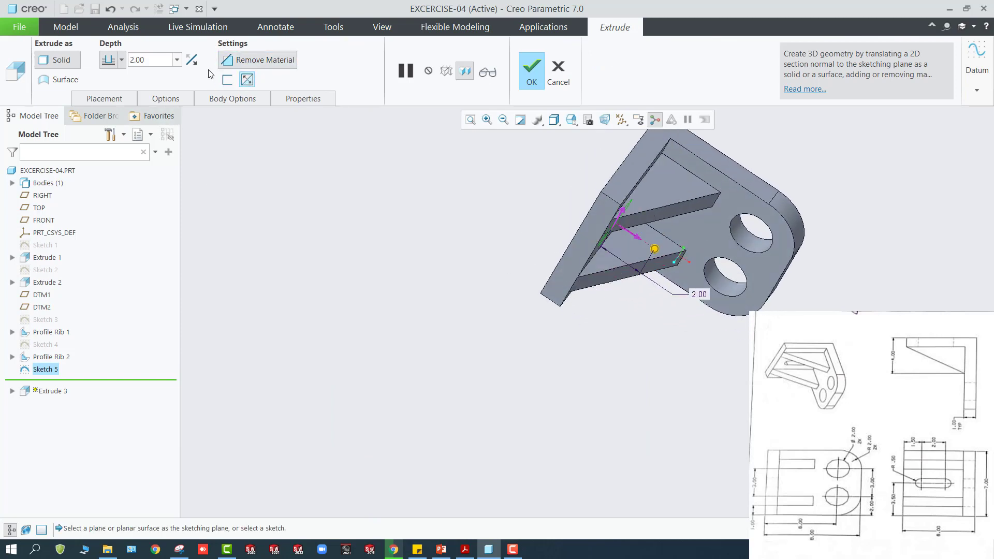
pyautogui.click(192, 61)
pyautogui.moveTo(430, 261); pyautogui.dragTo(365, 196, button='middle')
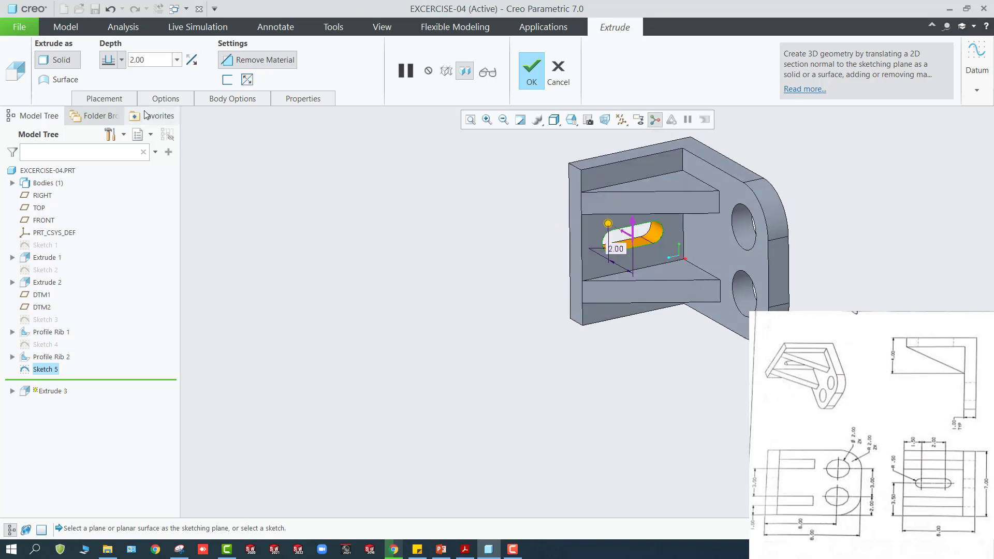
pyautogui.click(529, 73)
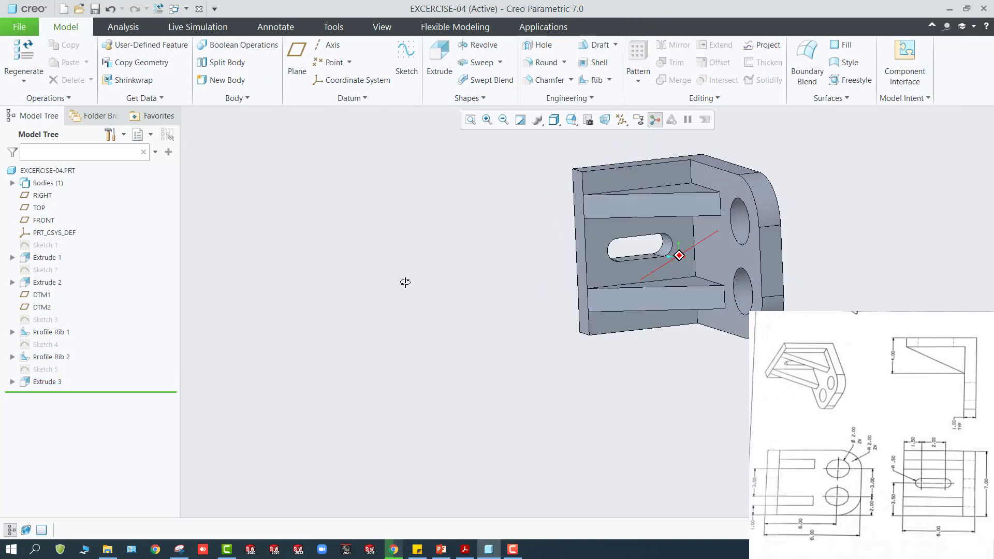
# Examine the finished bracket with its ribs, holes and slot from several angles.
pyautogui.moveTo(405, 282); pyautogui.dragTo(440, 233, button='middle')
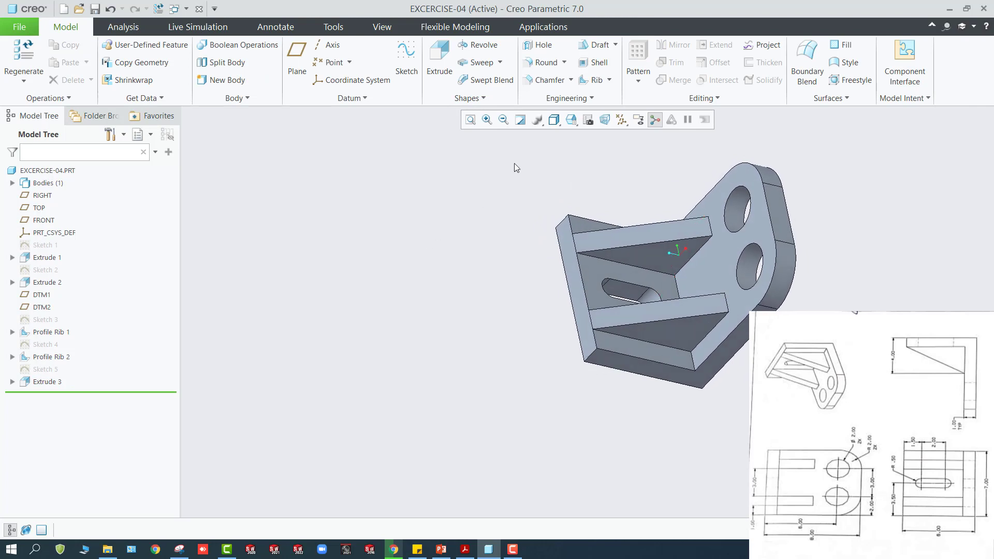
pyautogui.moveTo(514, 166); pyautogui.dragTo(577, 173, button='middle')
pyautogui.scroll(3, 704, 163)
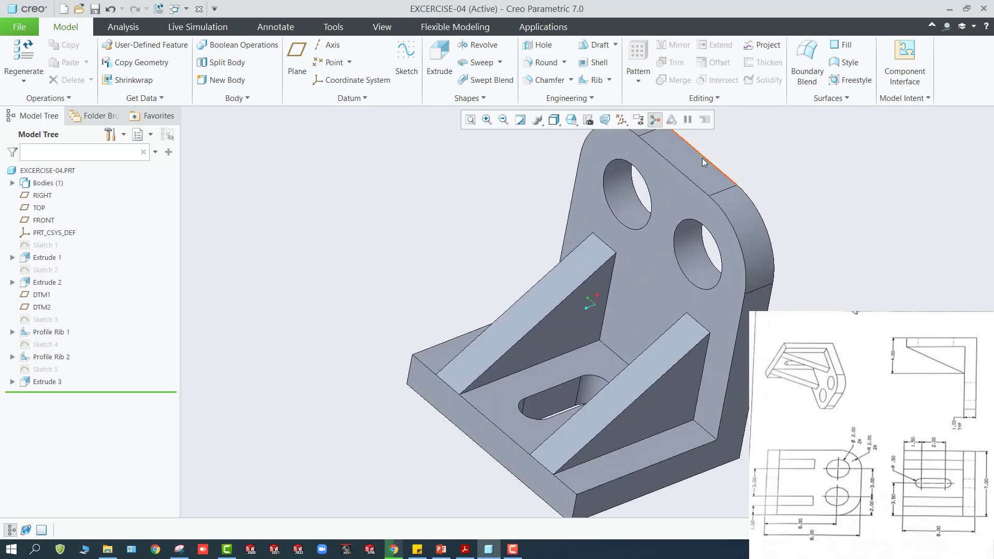
pyautogui.scroll(-3, 704, 163)
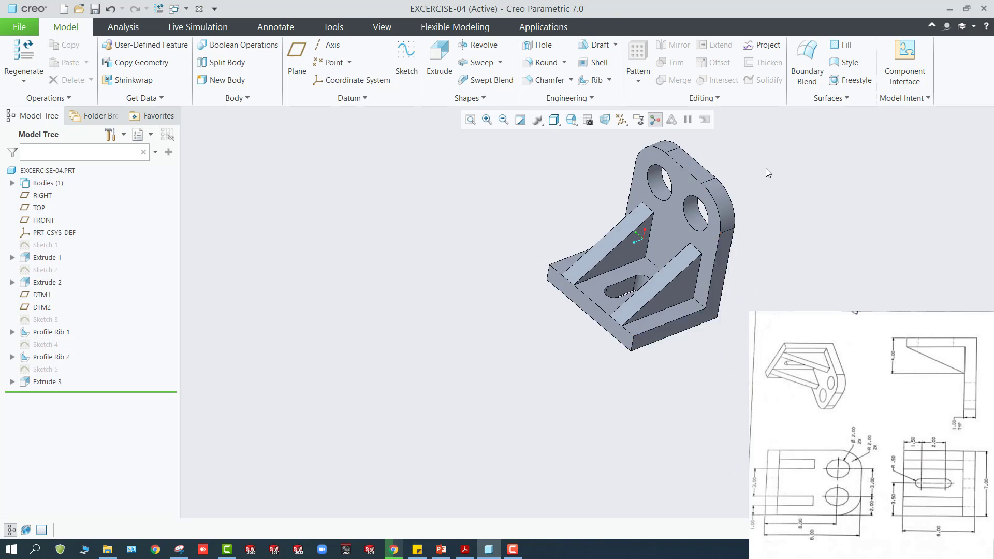
pyautogui.scroll(-3, 774, 138)
pyautogui.moveTo(737, 203); pyautogui.dragTo(735, 175, button='middle')
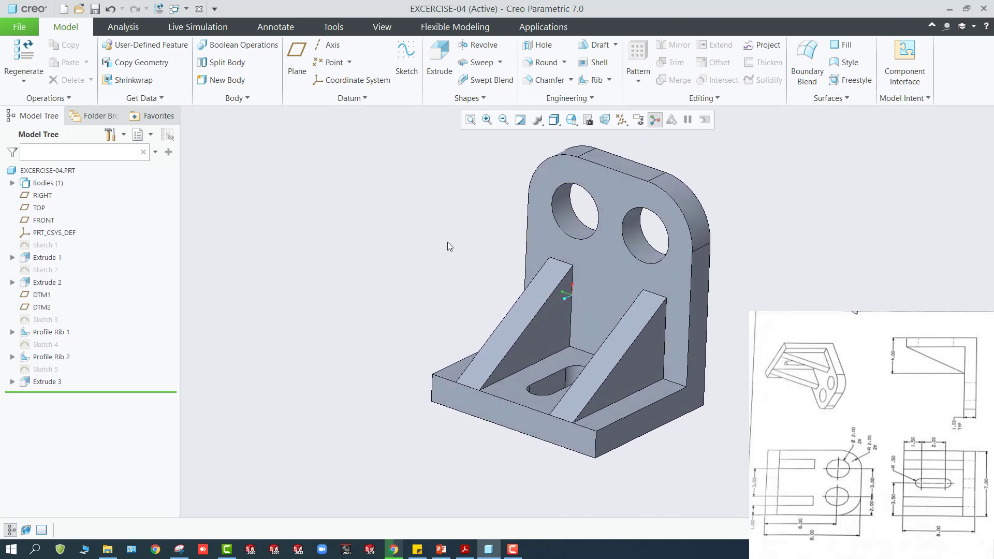
pyautogui.moveTo(449, 246)
pyautogui.mouseDown(button='middle')
pyautogui.moveTo(443, 238)
pyautogui.moveTo(455, 238)
pyautogui.mouseUp(button='middle')
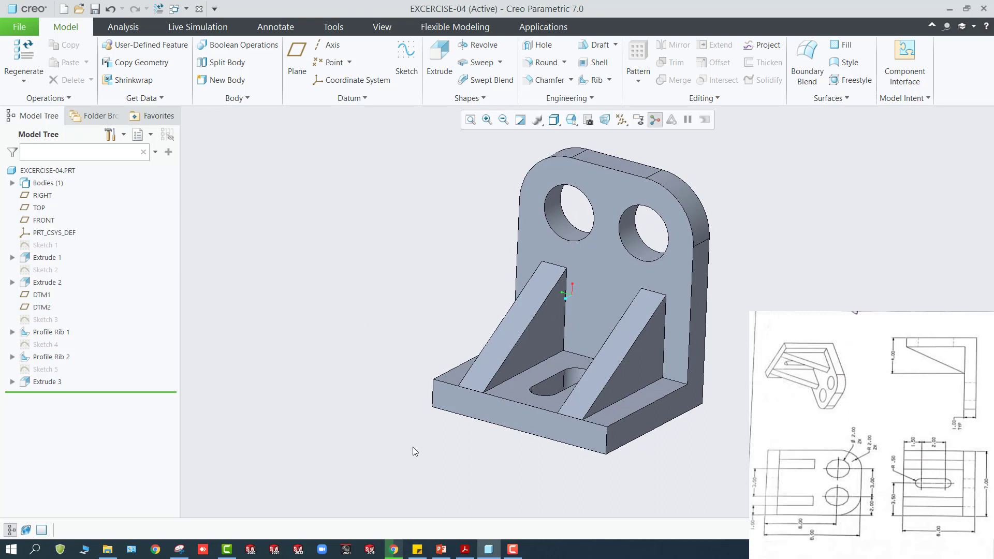
pyautogui.click(510, 551)
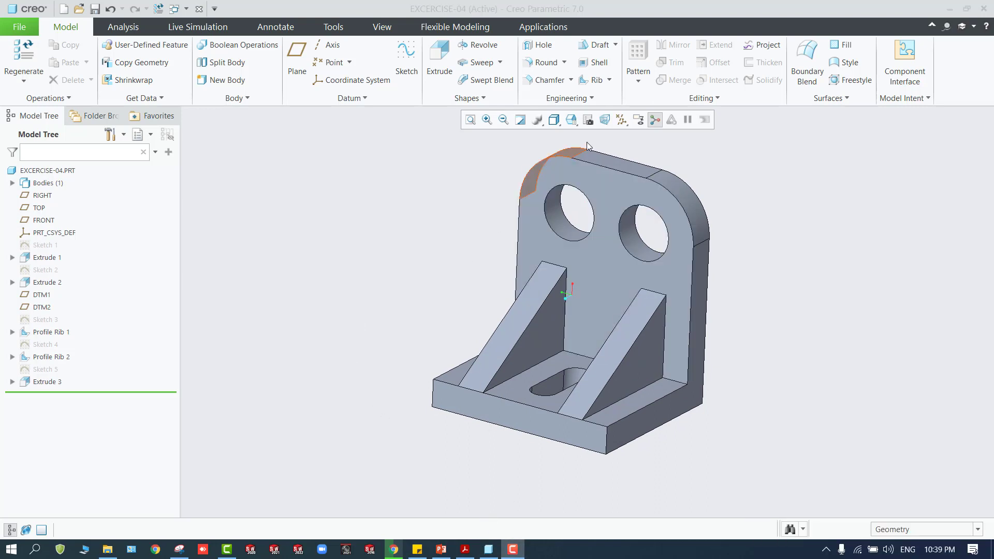